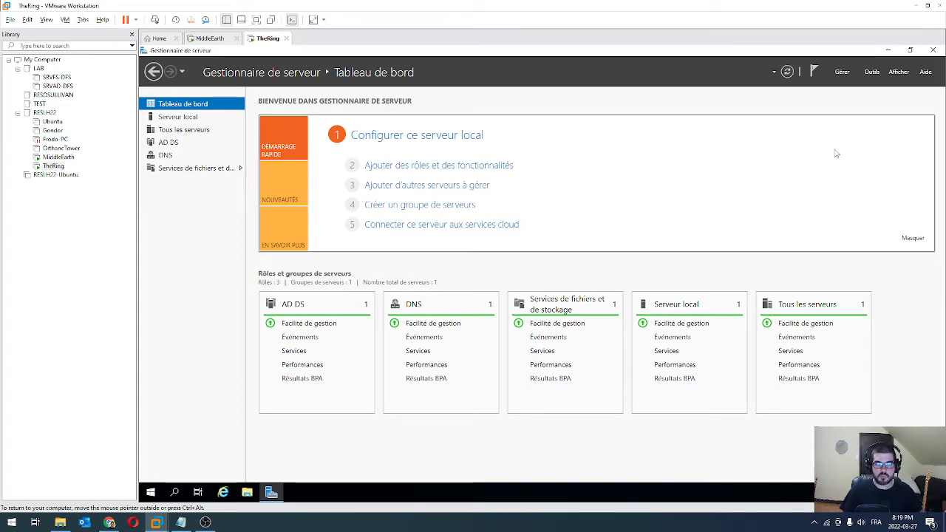
Launch Active Directory Users and Computers from Outils and expand the LOTR.local domain
click(872, 72)
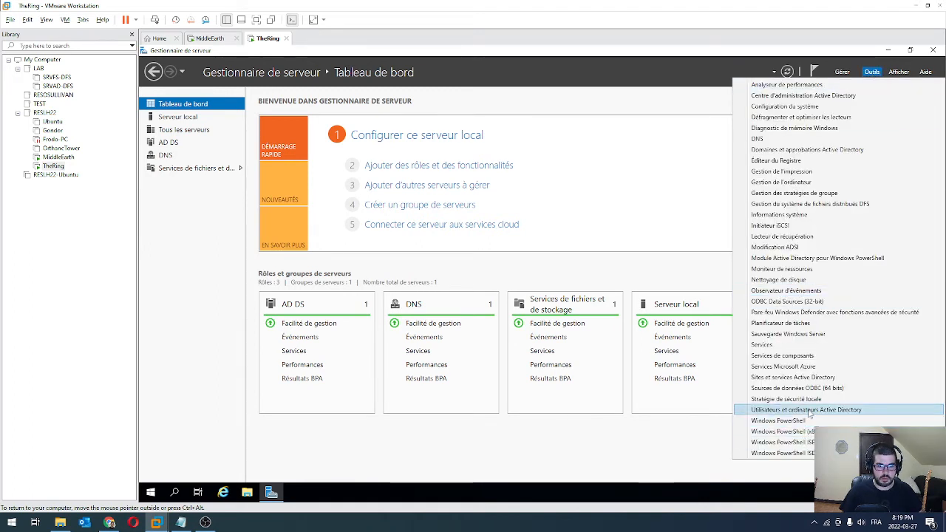
click(872, 410)
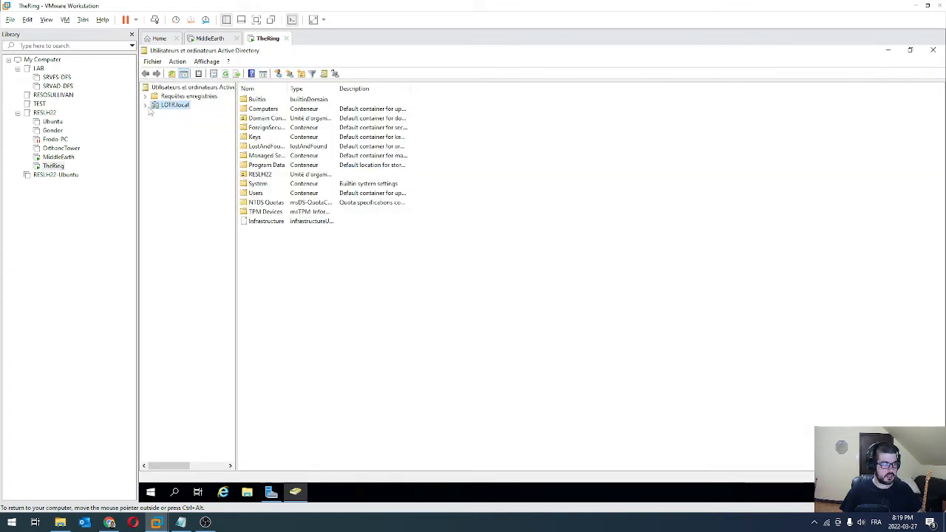
click(146, 106)
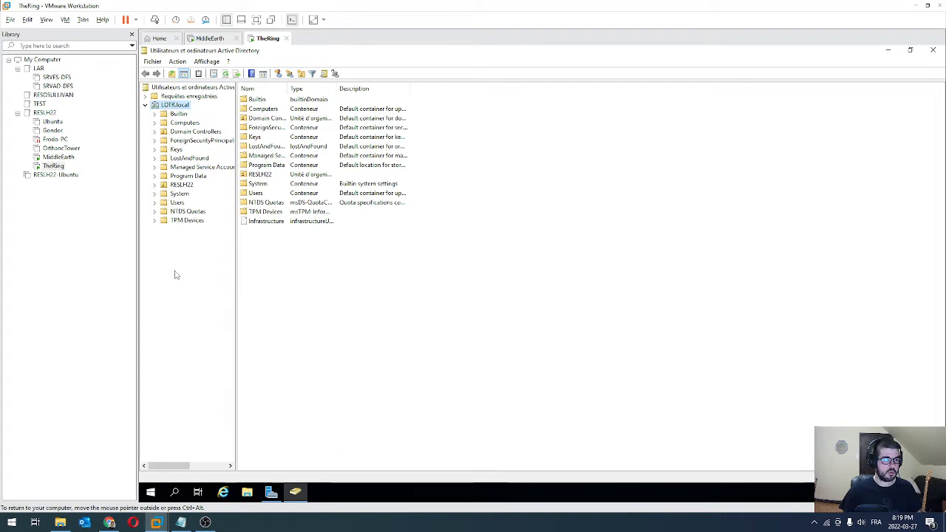
Turn off Affichage > Fonctionnalités avancées to hide the system containers
click(206, 62)
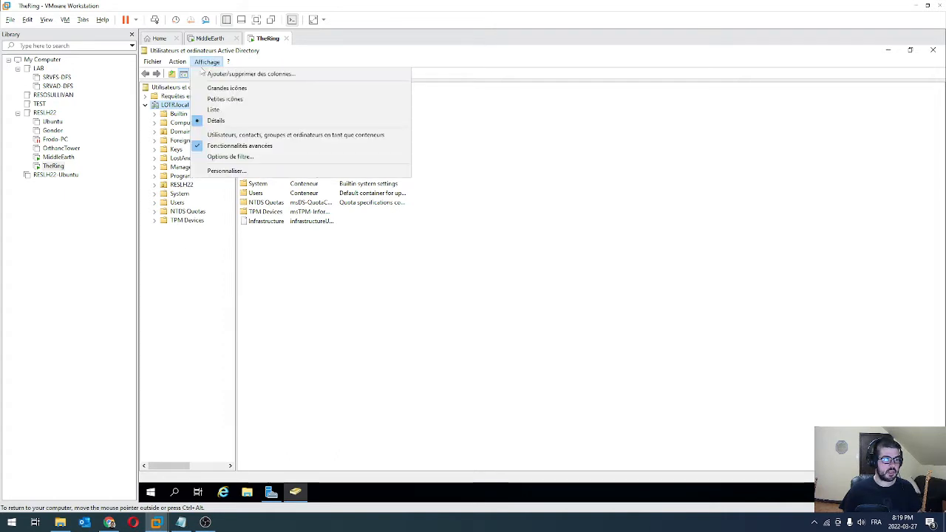
click(237, 146)
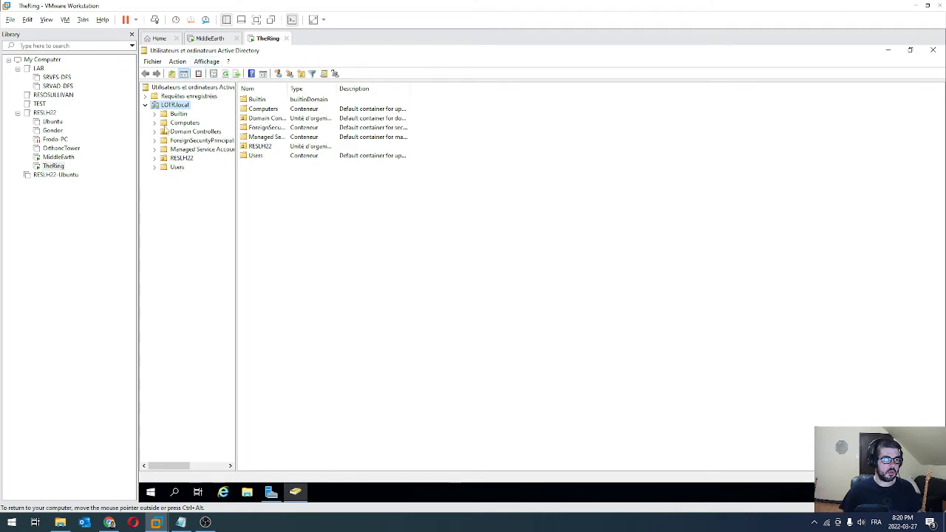
right_click(170, 108)
click(164, 109)
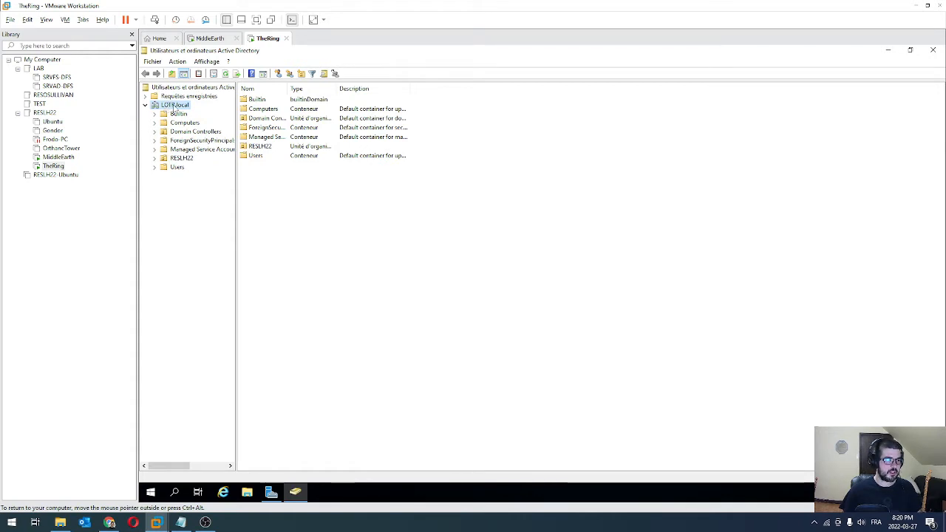
click(301, 73)
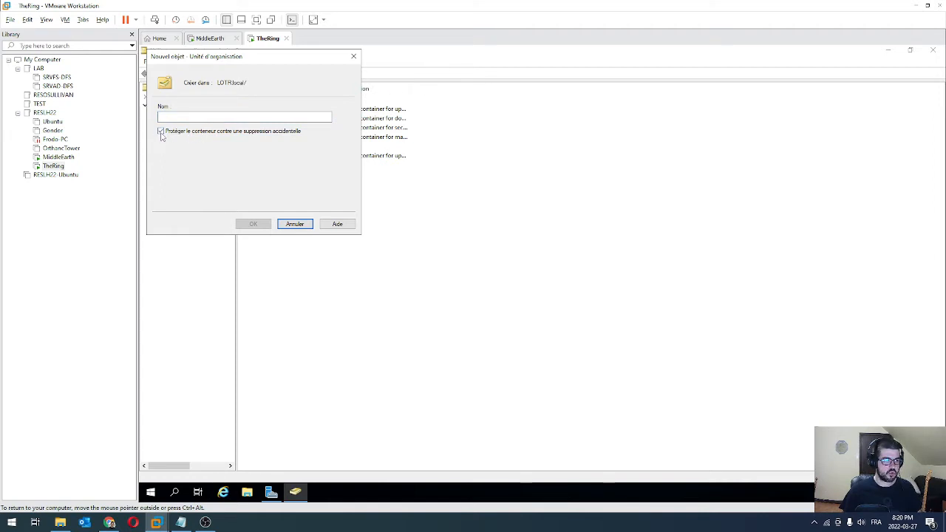
text(test)
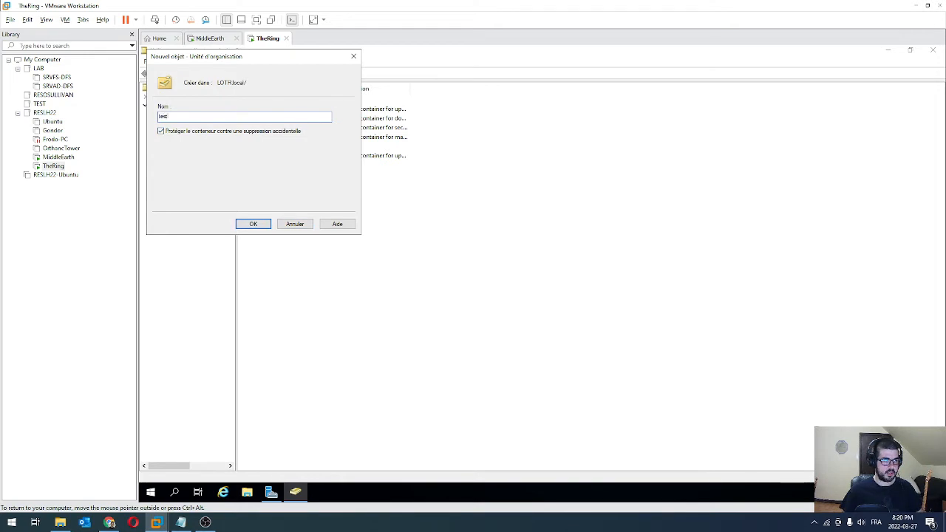
click(254, 224)
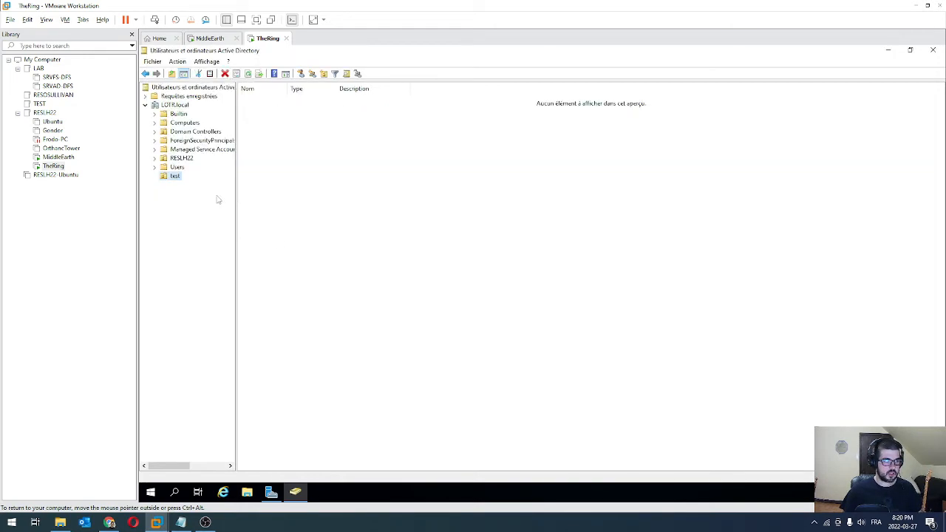
right_click(174, 176)
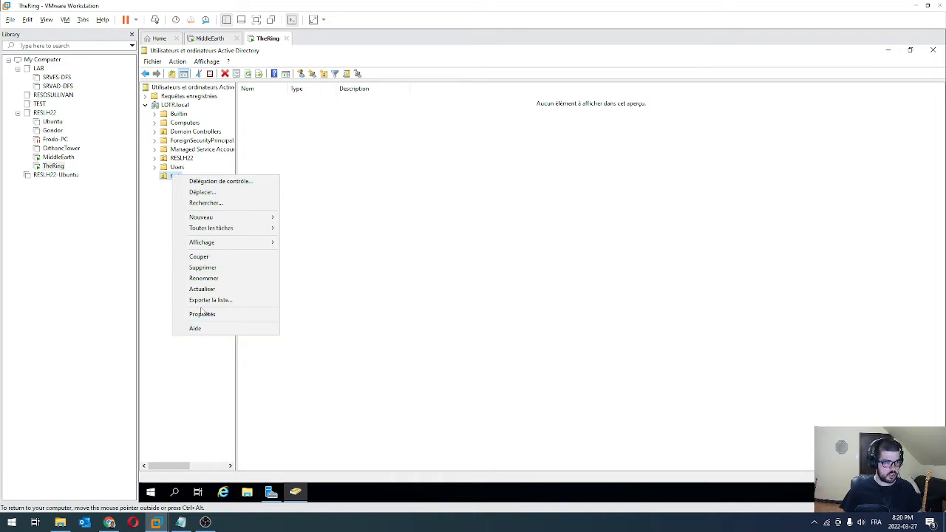
click(215, 267)
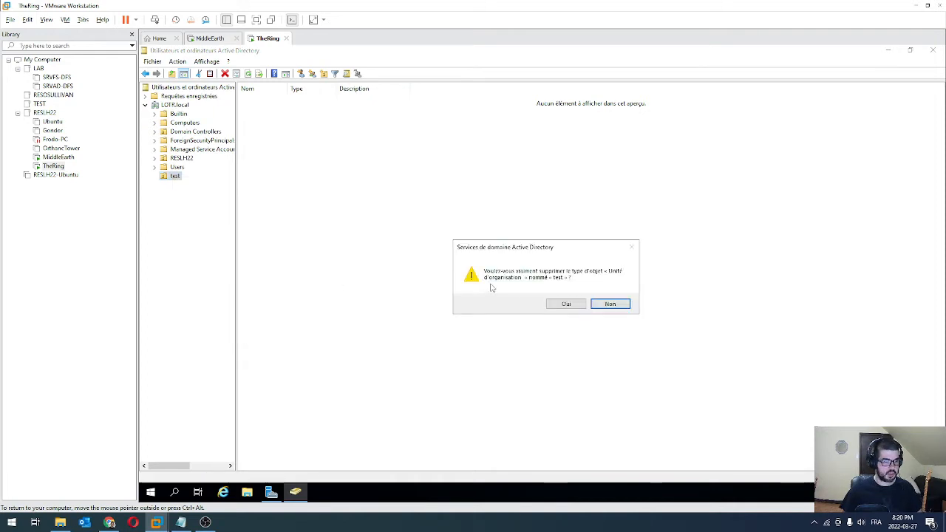
click(566, 304)
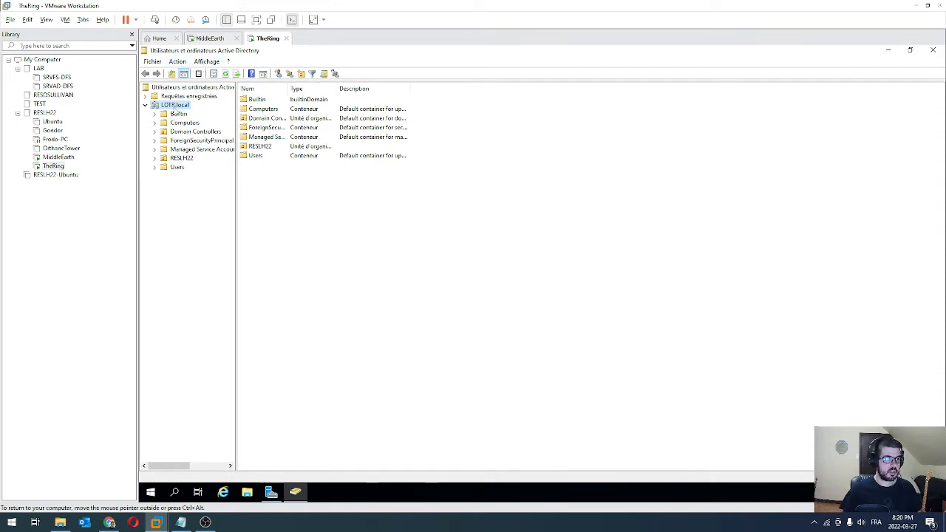
Create an organizational unit named test, protected against accidental deletion
click(301, 73)
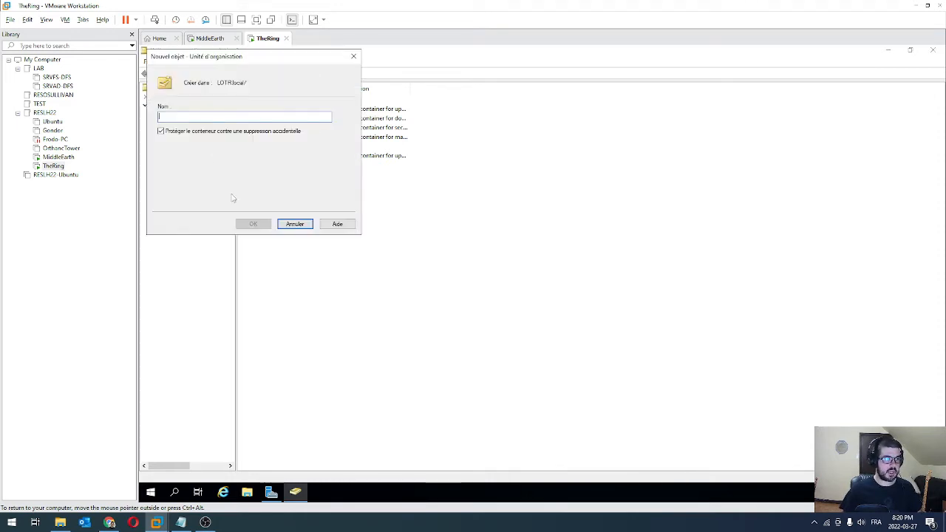
text(Cst)
click(254, 224)
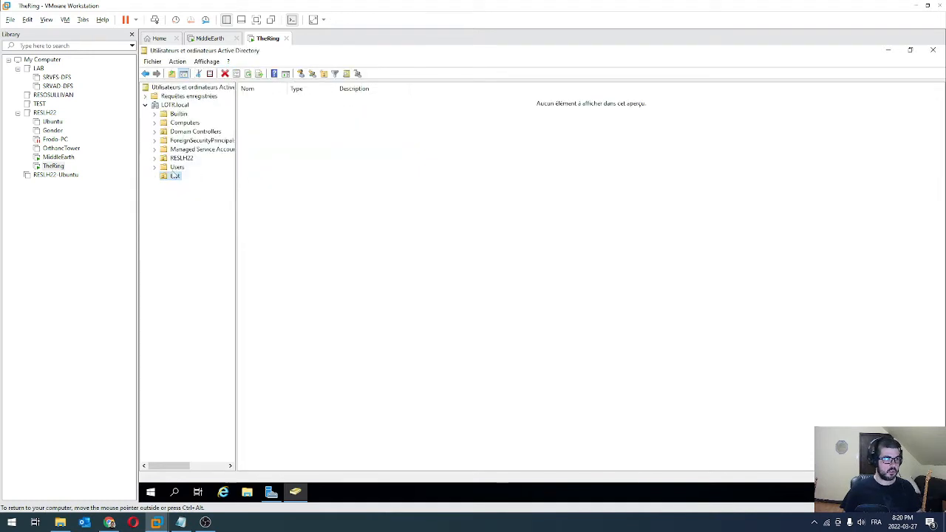
Try deleting test and dismiss the insufficient-privileges error
right_click(174, 175)
click(214, 269)
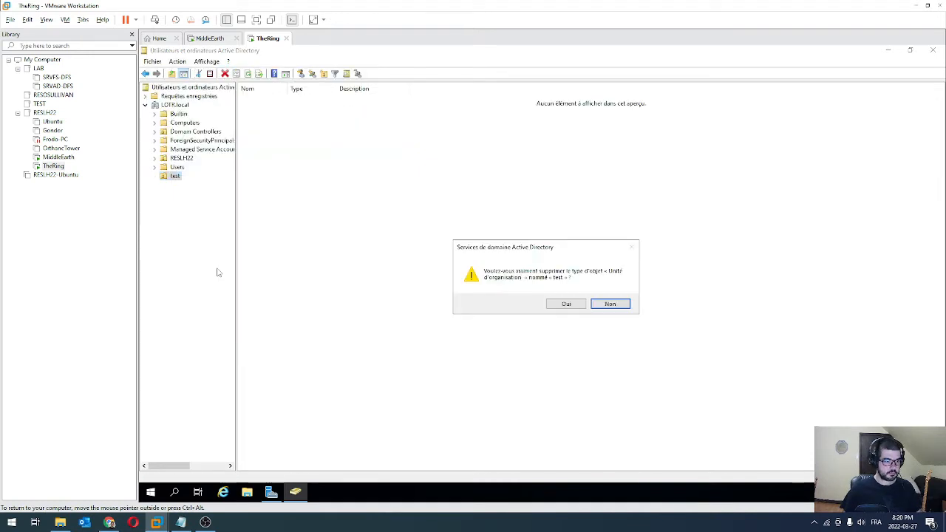
click(558, 305)
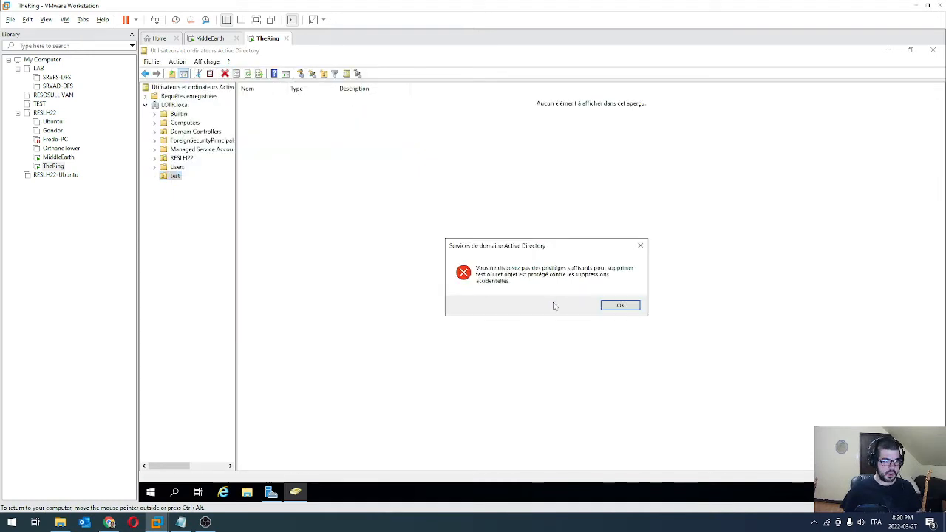
click(618, 306)
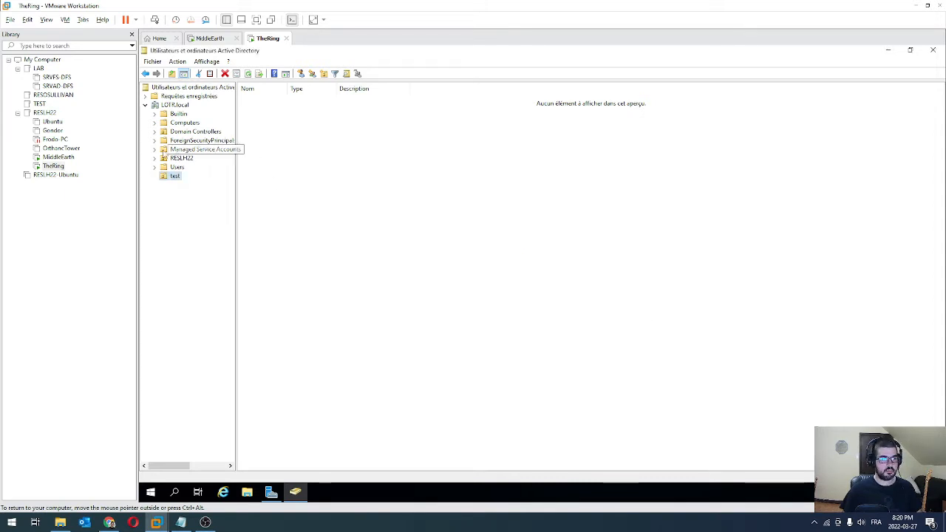
Look at the view options and test's properties without changing anything
click(208, 63)
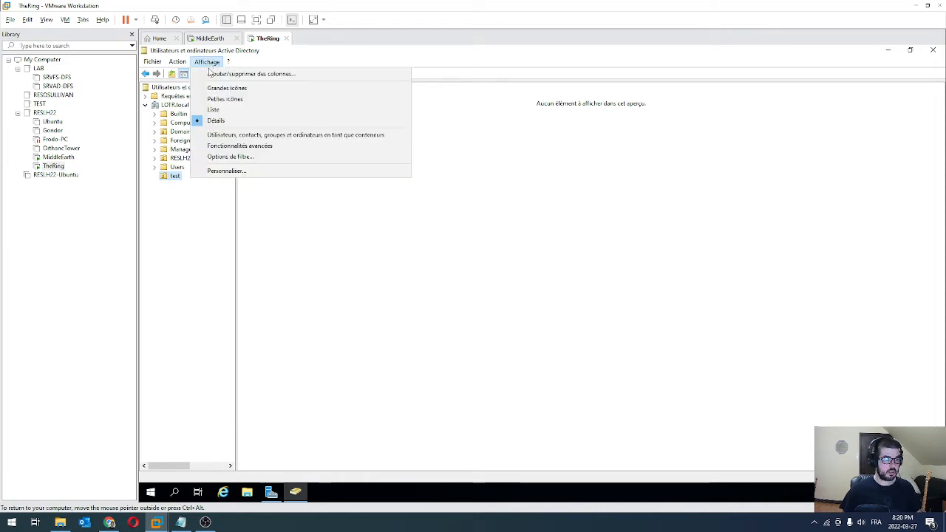
click(187, 259)
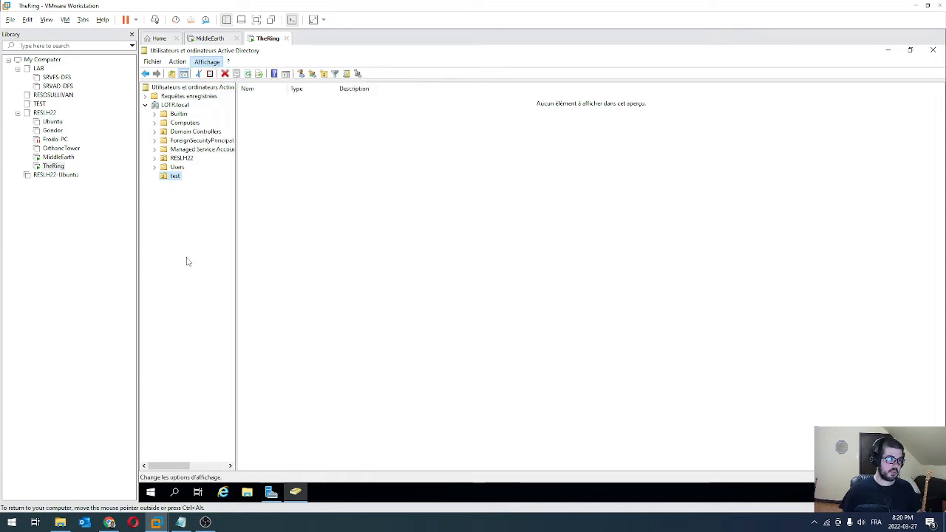
right_click(176, 180)
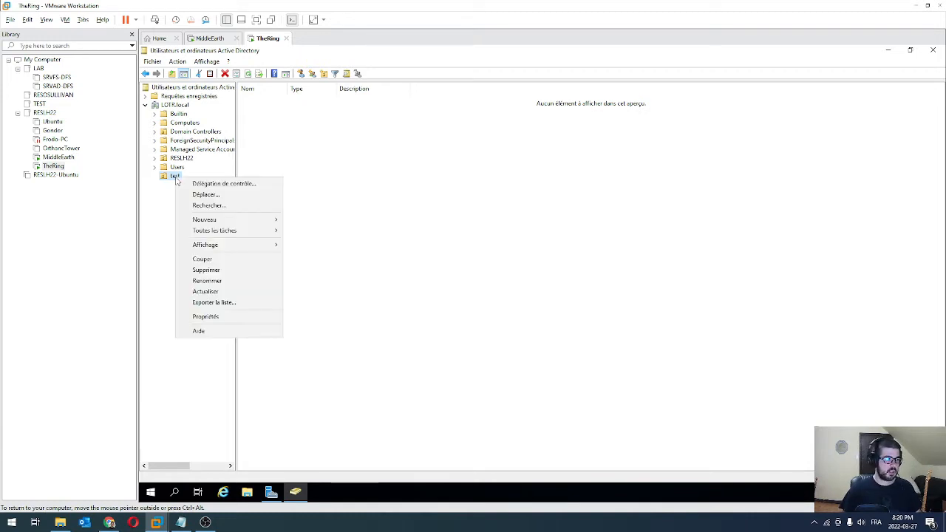
click(201, 315)
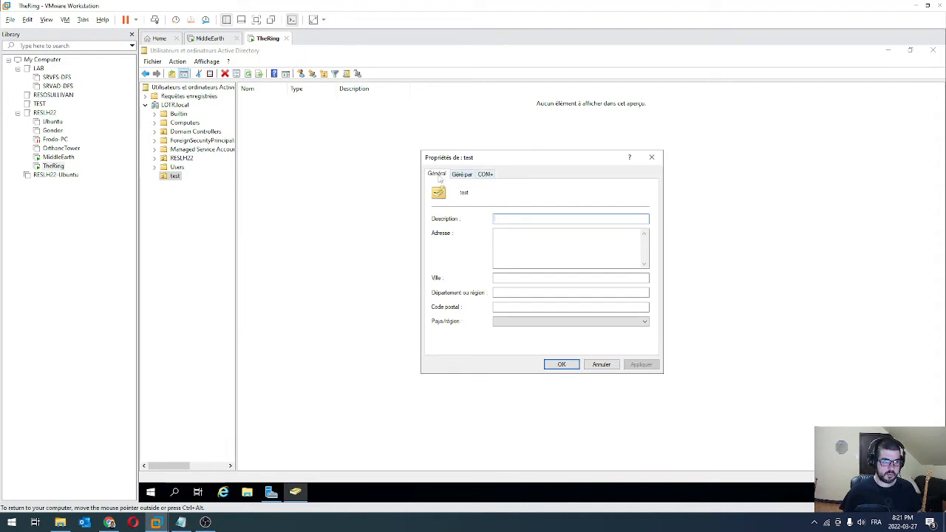
click(653, 158)
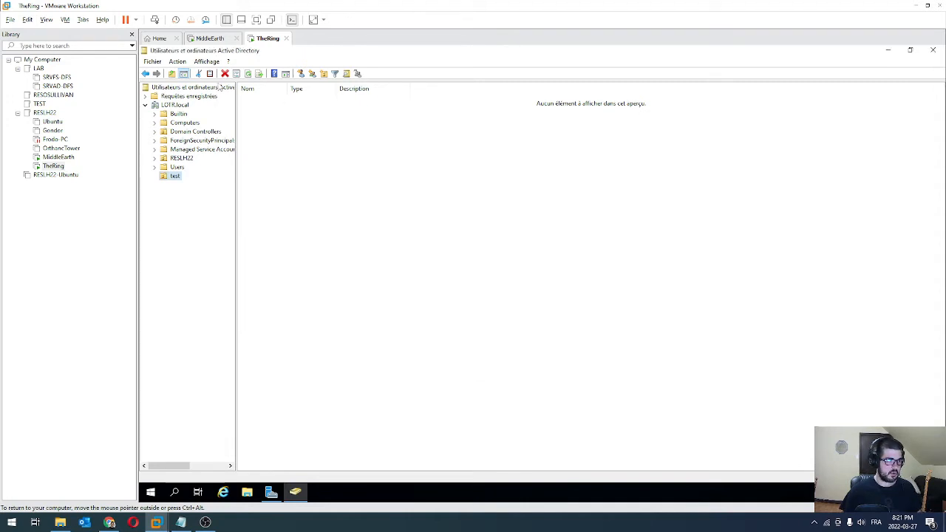
Enable advanced features and clear test's accidental-deletion protection on the Objet tab
click(207, 62)
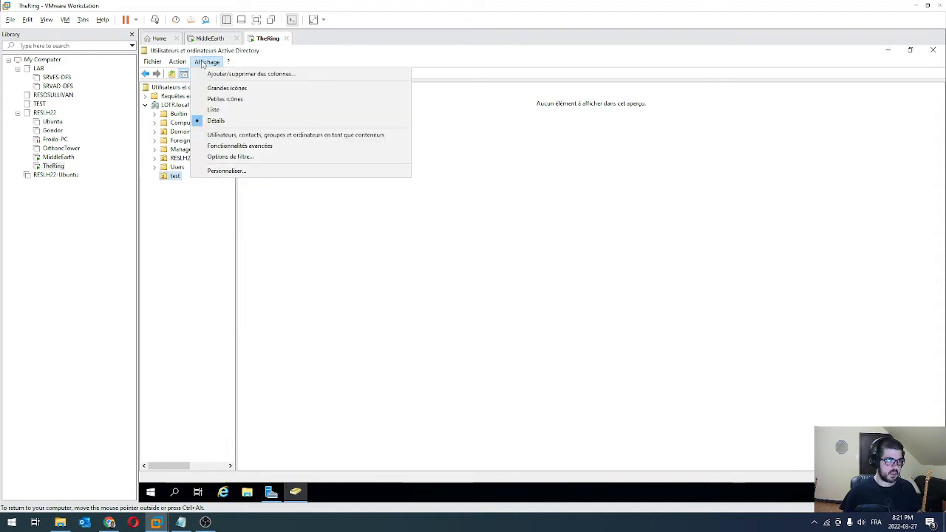
click(242, 147)
click(175, 203)
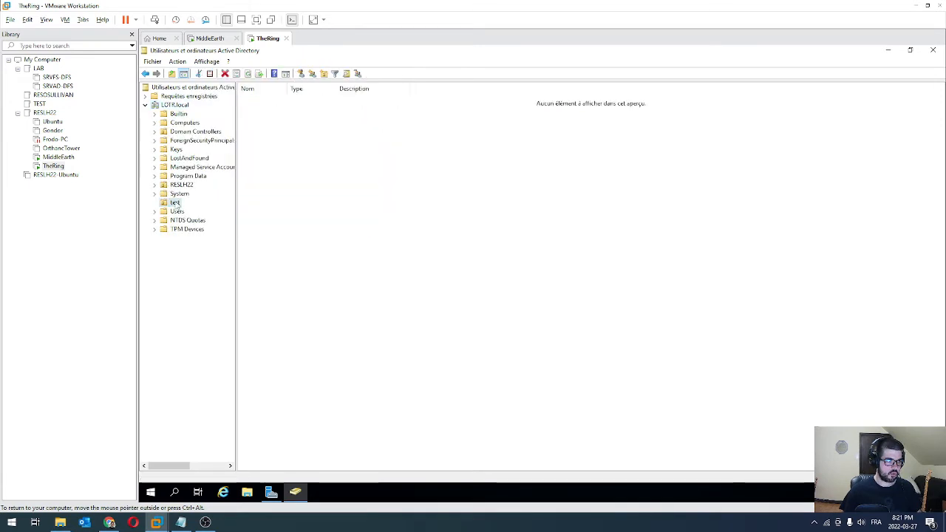
right_click(177, 205)
click(218, 342)
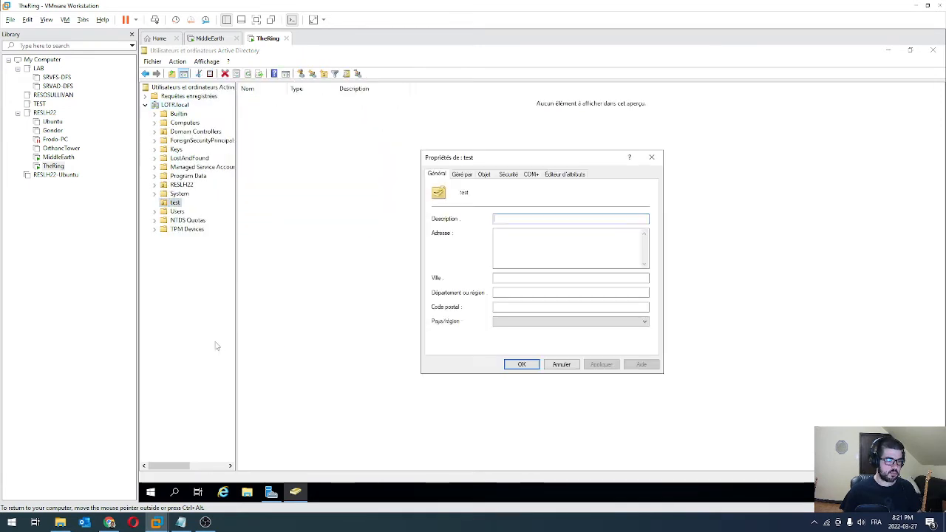
click(484, 175)
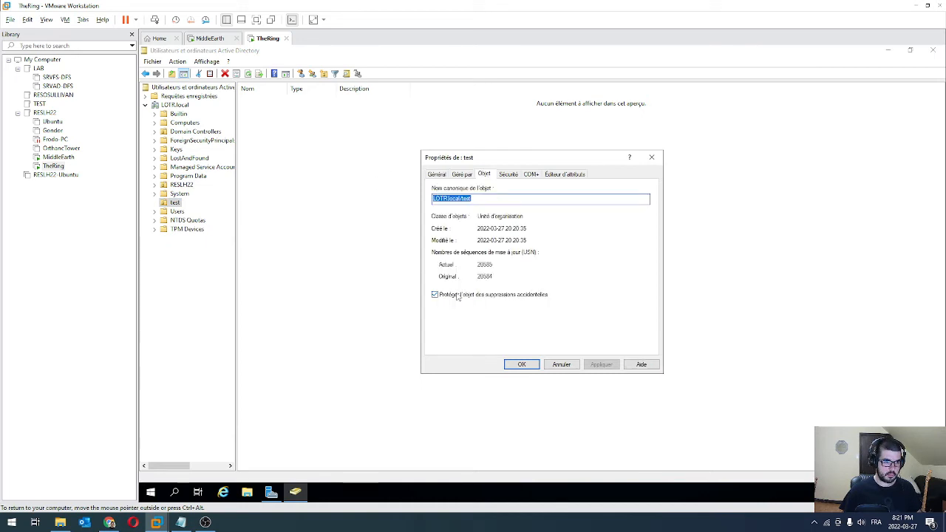
click(499, 296)
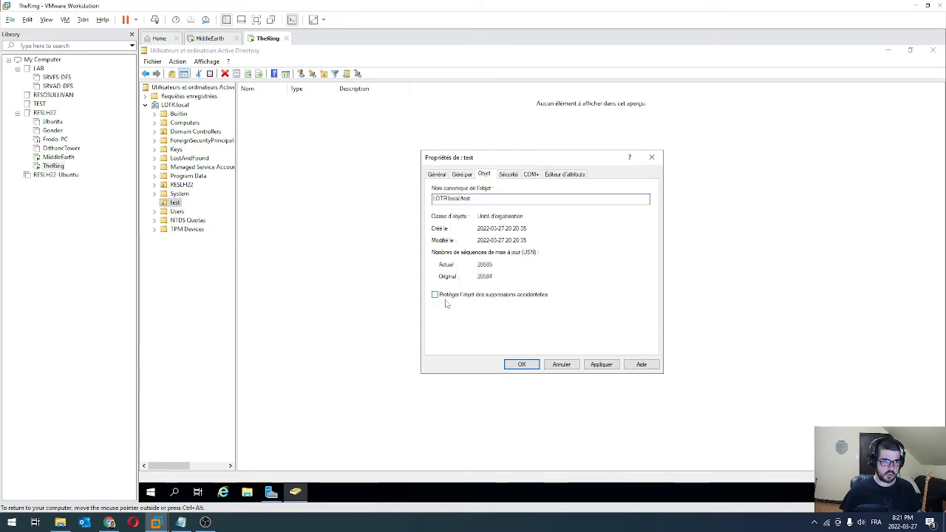
click(514, 364)
Delete the test organizational unit and confirm with Oui
right_click(175, 205)
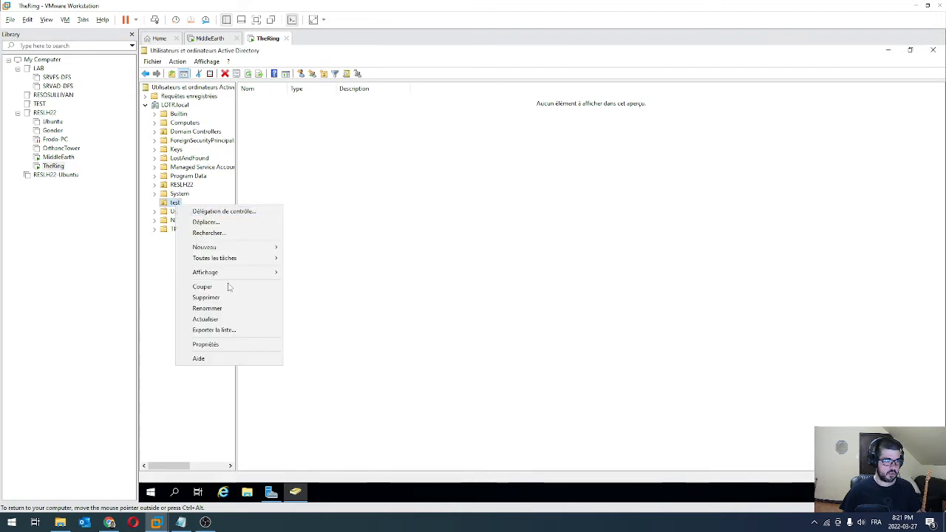
click(215, 305)
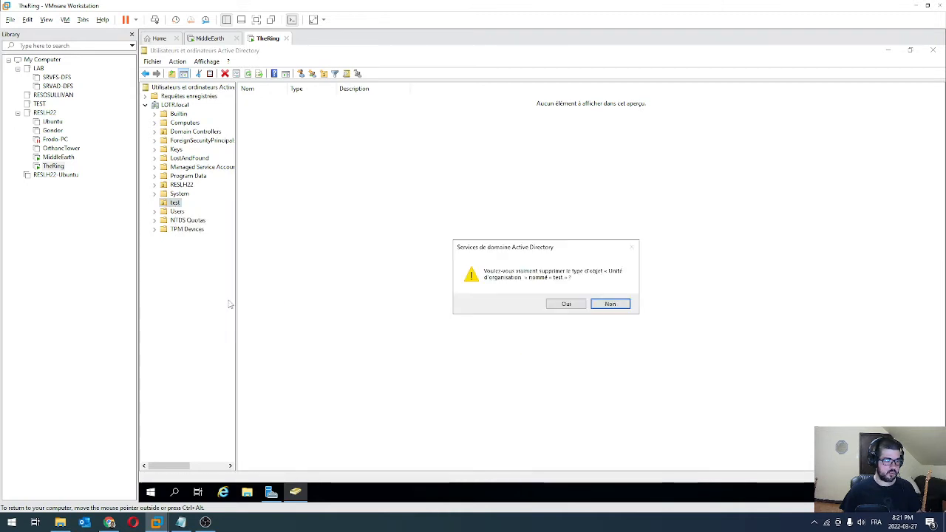
click(566, 304)
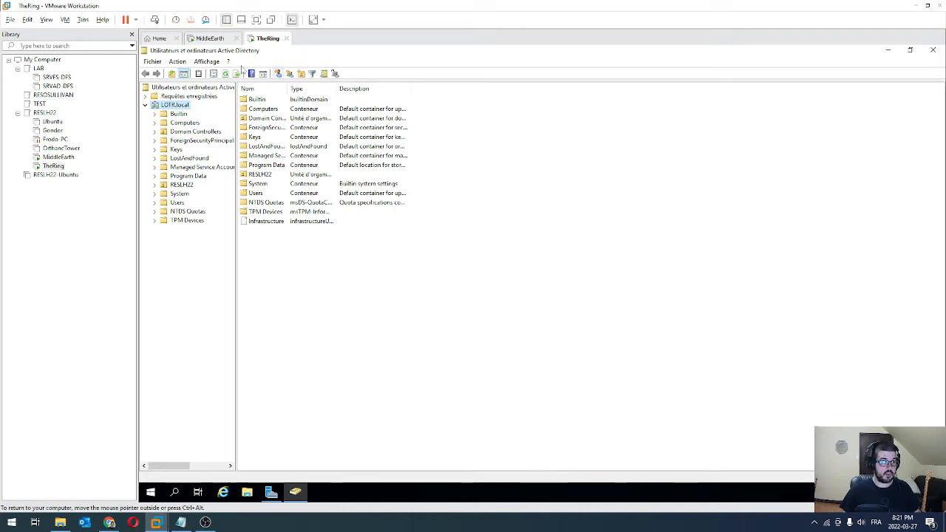
click(207, 61)
Turn advanced features back off and create an organizational unit named LOTR under LOTR.local
click(237, 145)
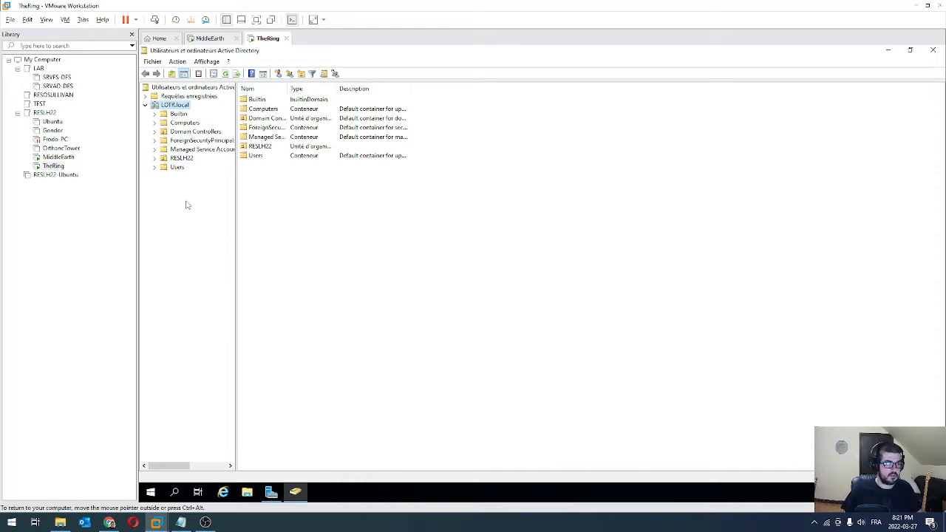
click(301, 74)
text(LO)
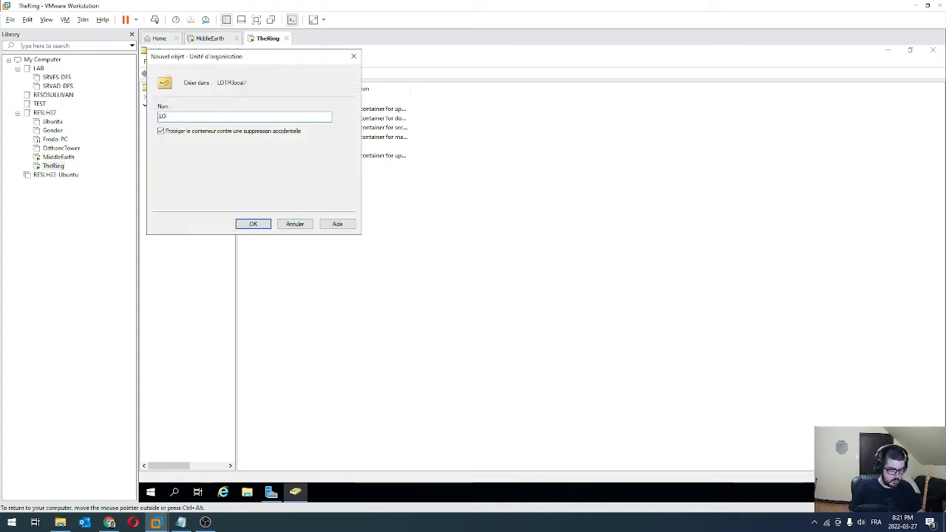
text(TR)
key(Return)
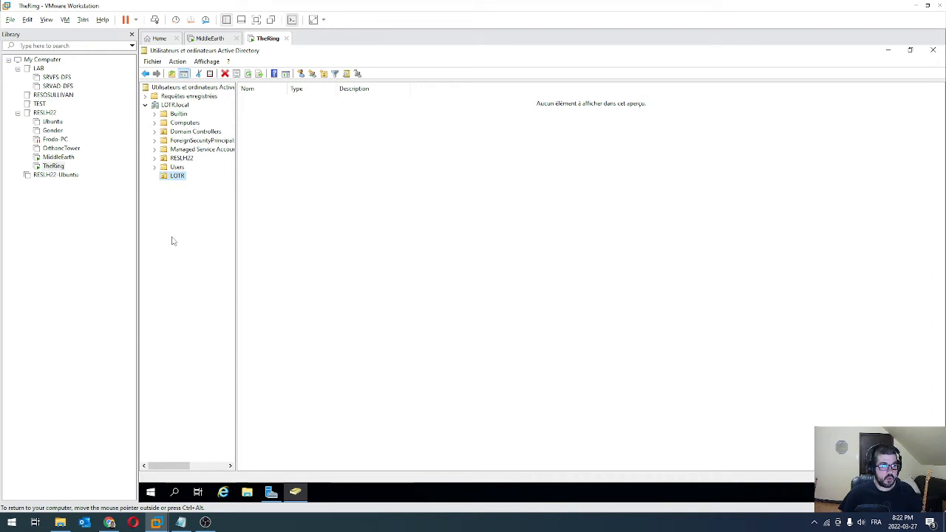
Create an organizational unit named Elfe inside LOTR
click(181, 105)
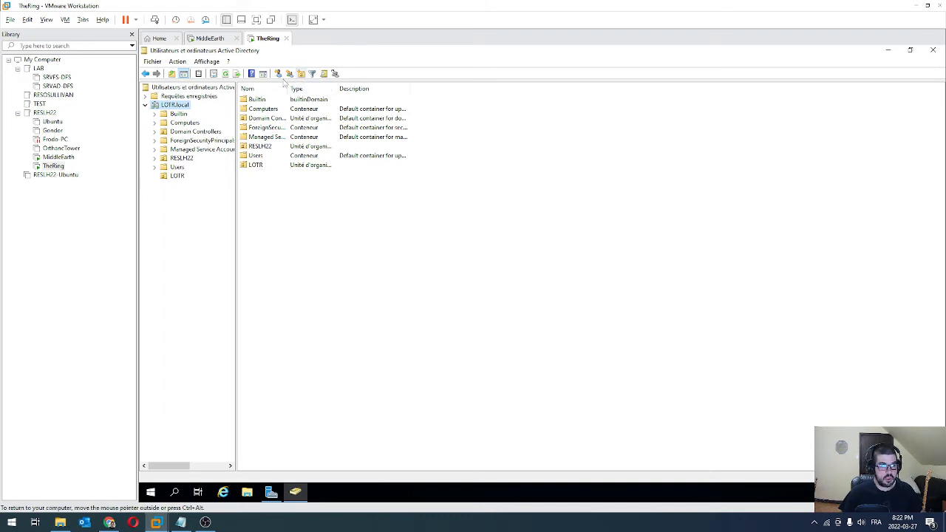
click(177, 176)
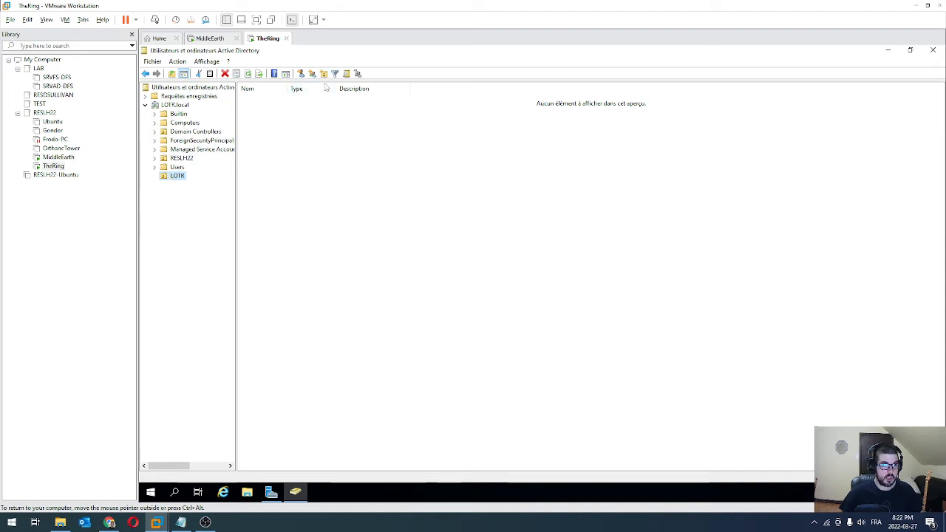
click(324, 74)
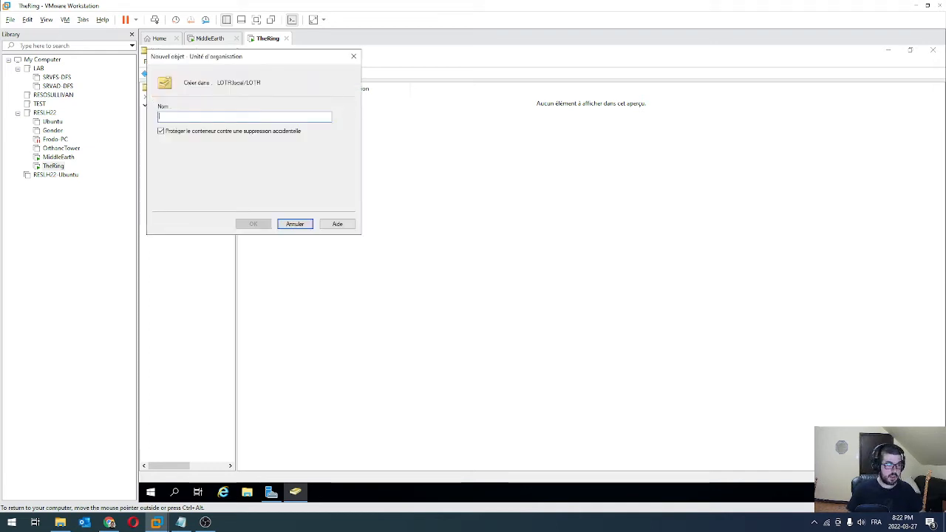
text(Elfe)
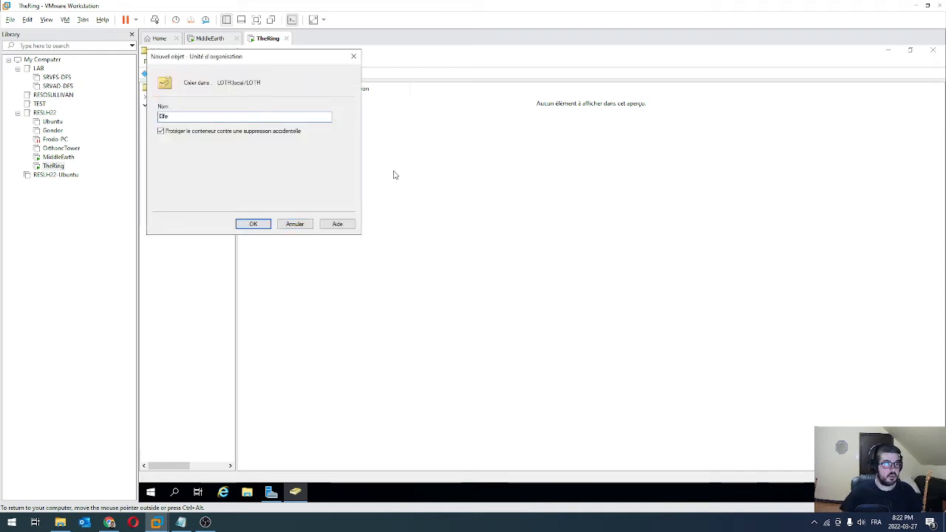
click(254, 224)
Create a second organizational unit named Hobbit inside LOTR
click(177, 176)
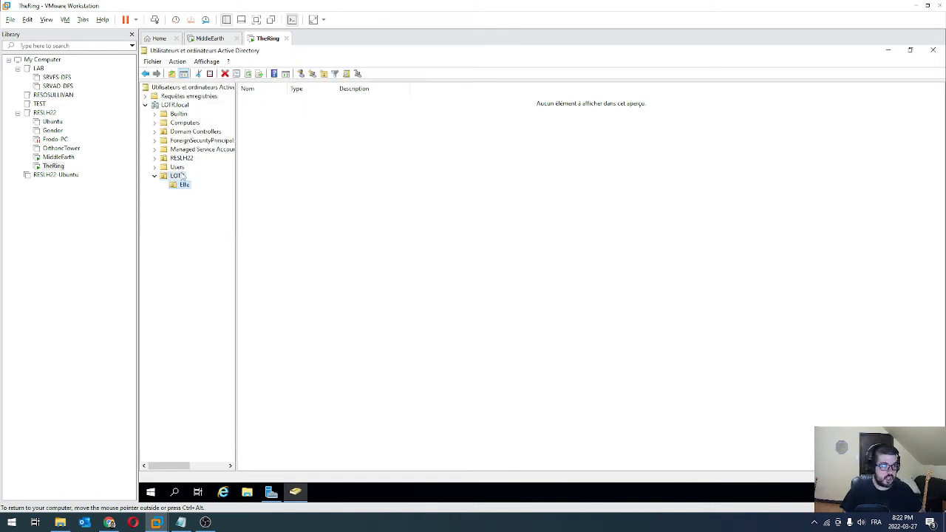
click(183, 186)
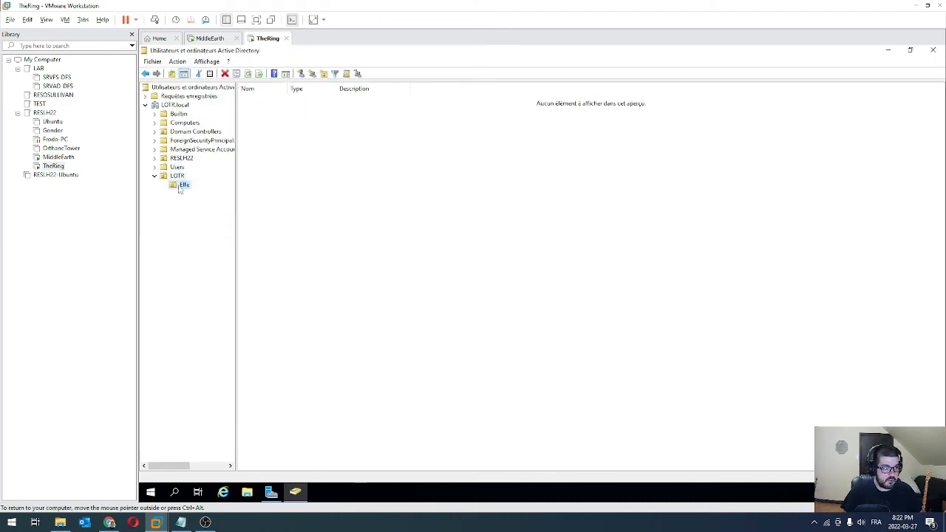
click(177, 178)
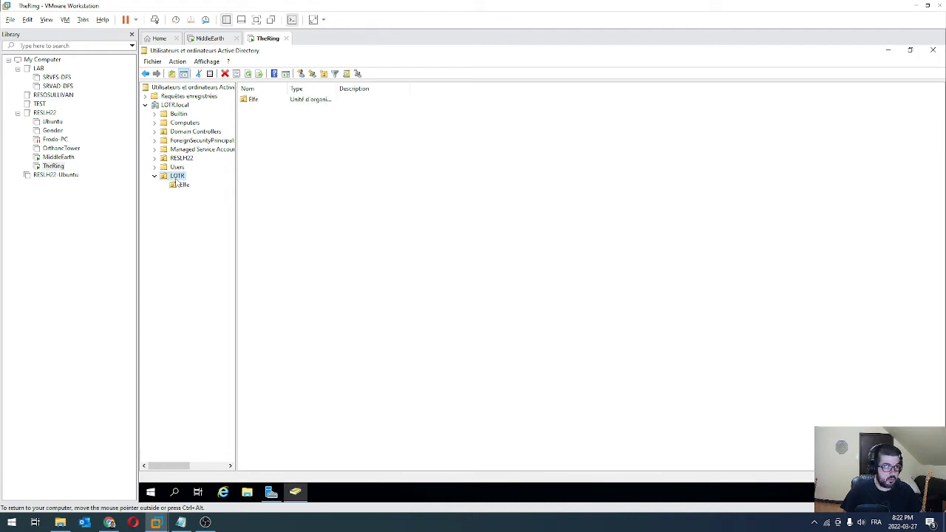
click(323, 73)
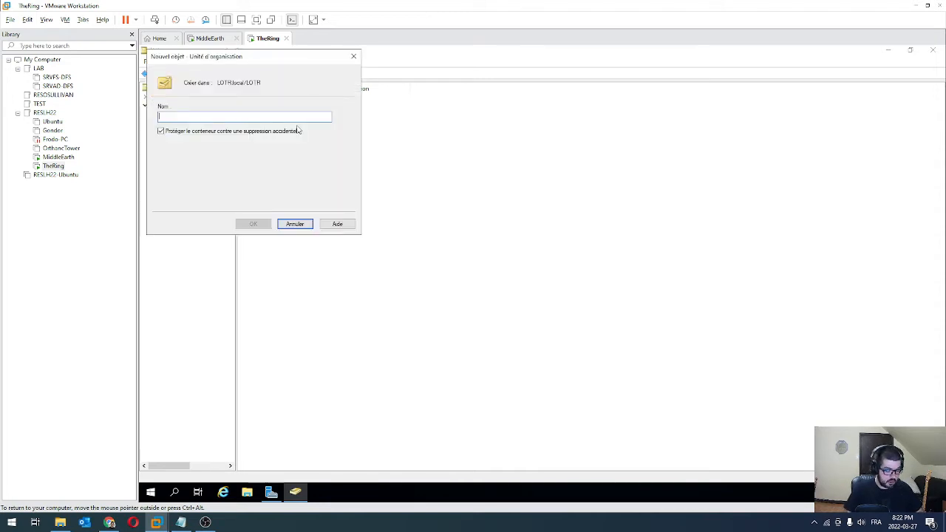
text(Hobbit)
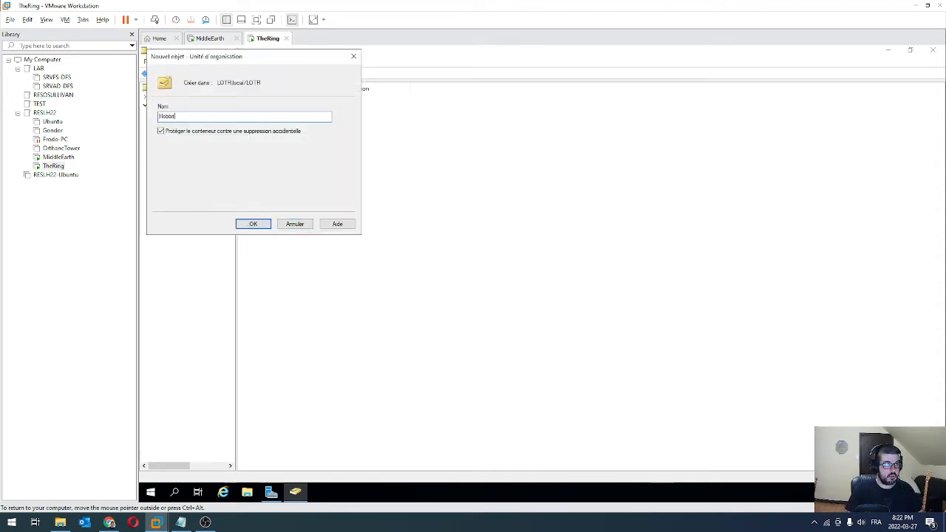
key(Return)
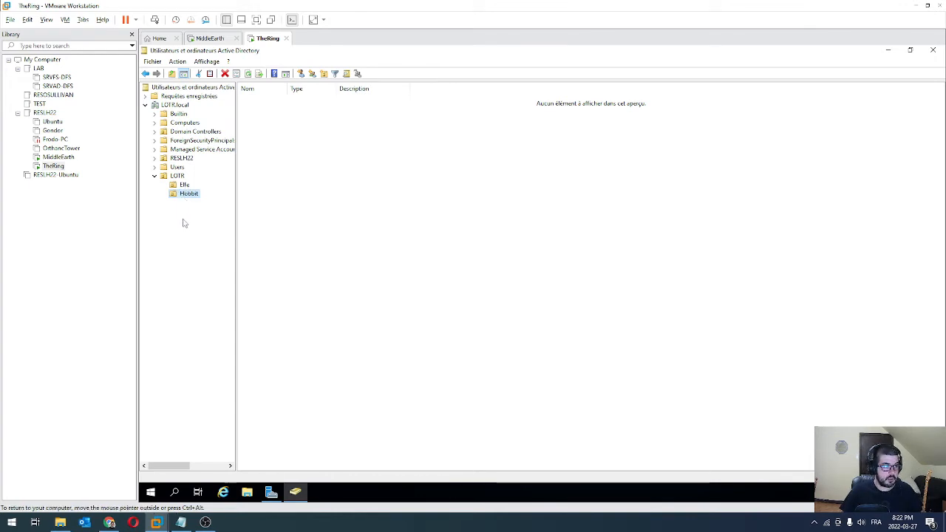
Create an organizational unit named Groupe inside Elfe
click(185, 185)
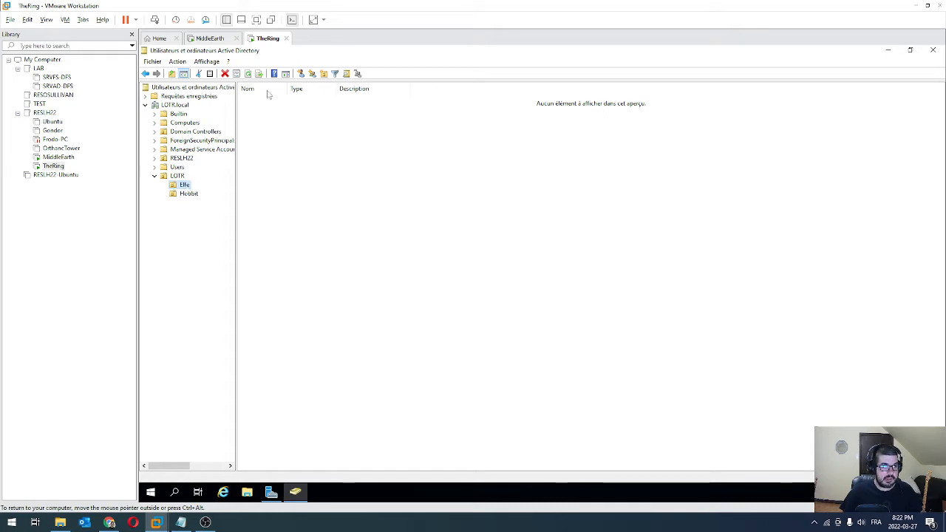
click(324, 74)
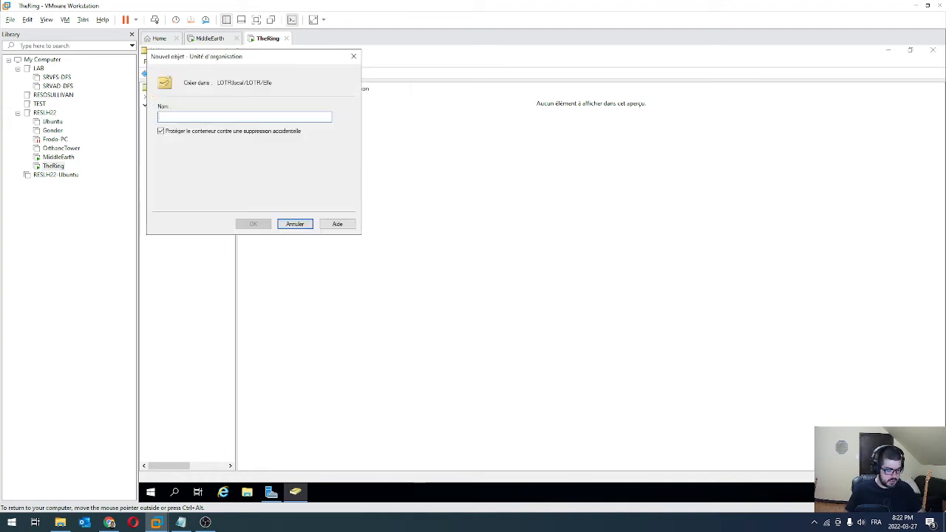
text(Groupe)
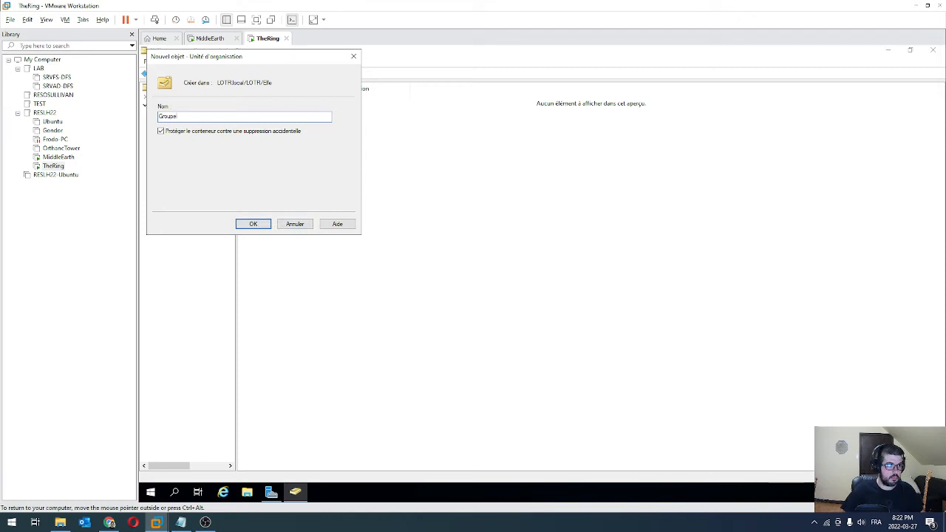
click(266, 226)
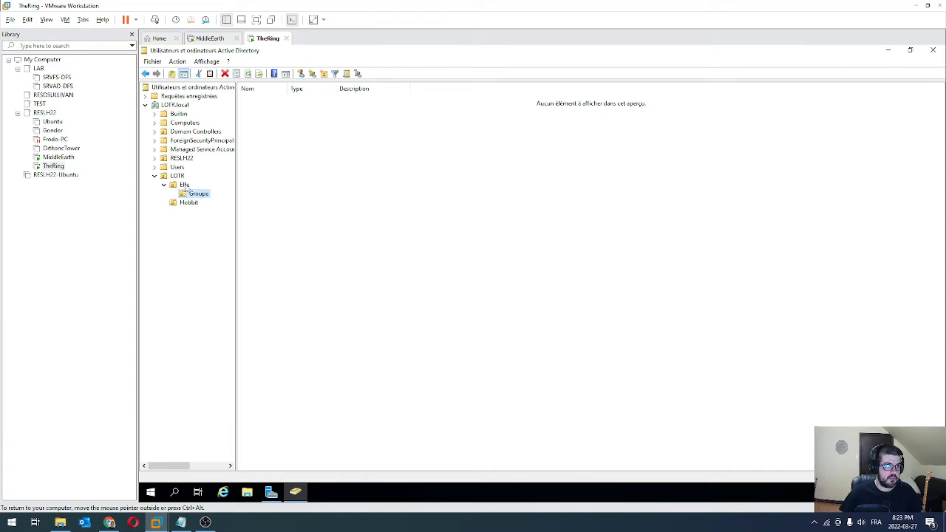
Rename the Groupe unit to 'Groupe elfe'
right_click(202, 199)
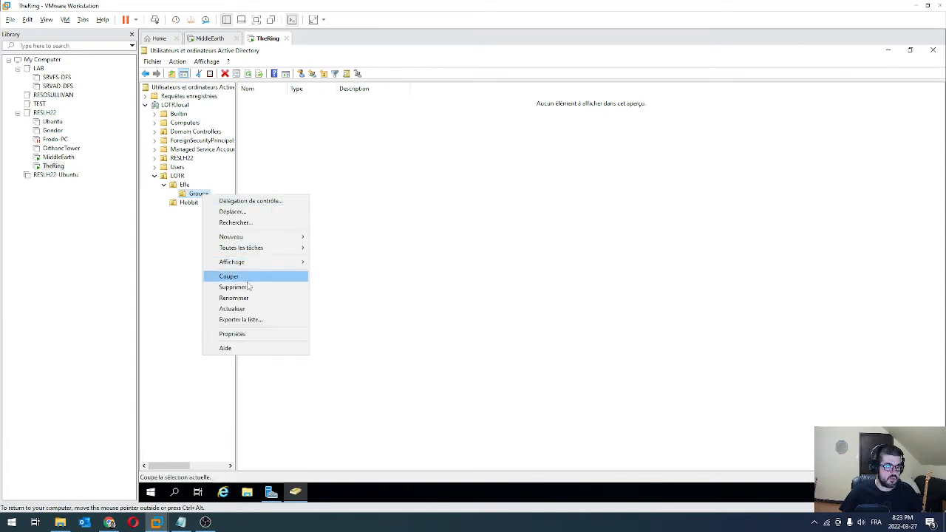
click(225, 295)
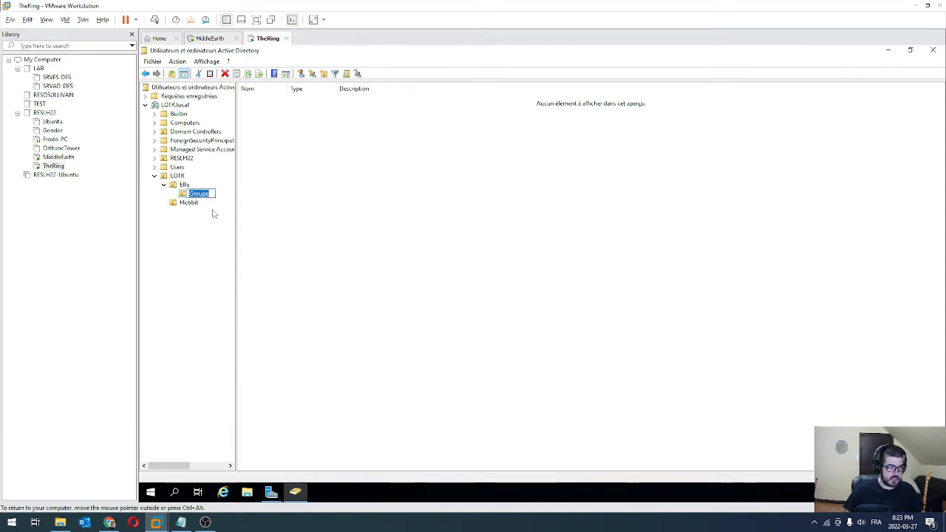
key(End)
text(e)
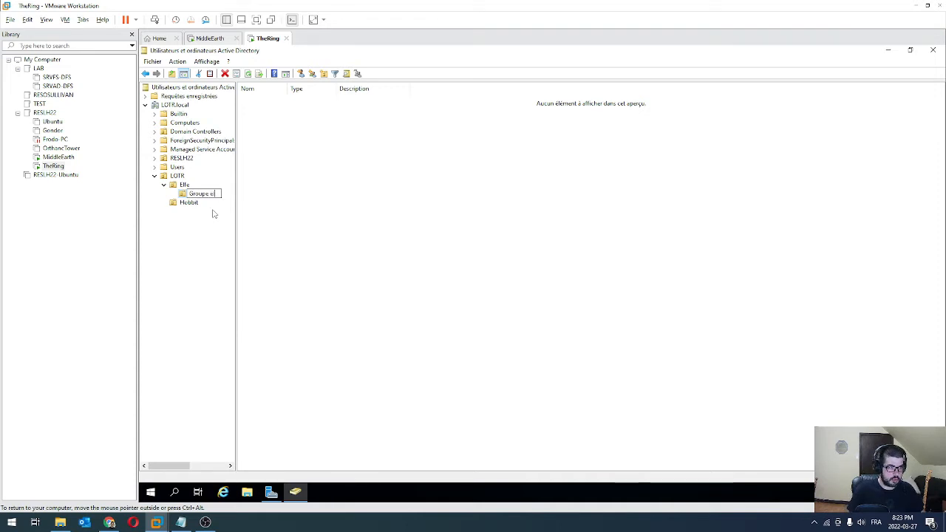
text(lfe)
key(Return)
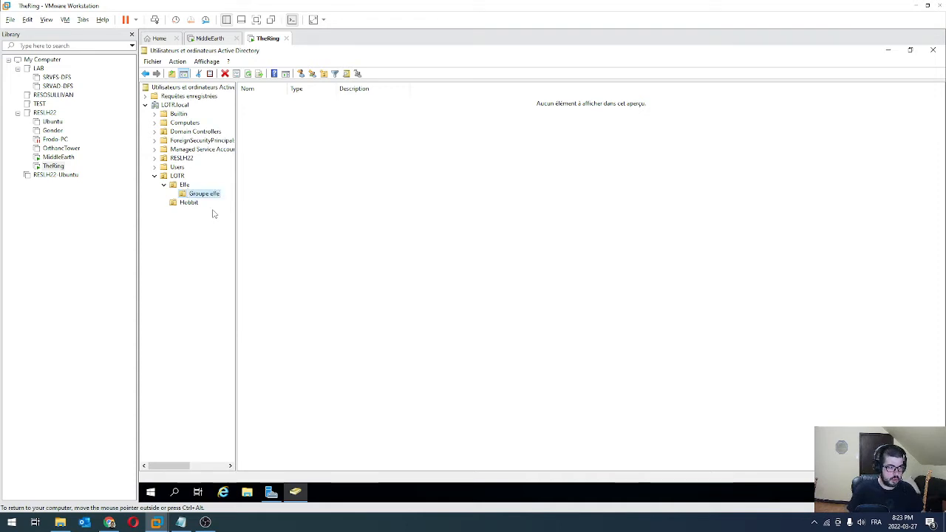
Create an organizational unit named 'user elfe' inside Elfe
click(182, 186)
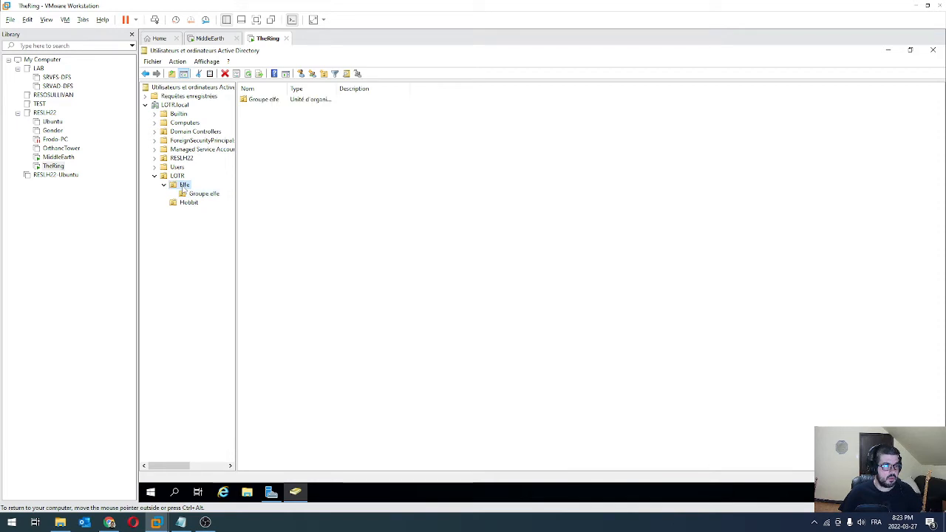
right_click(184, 187)
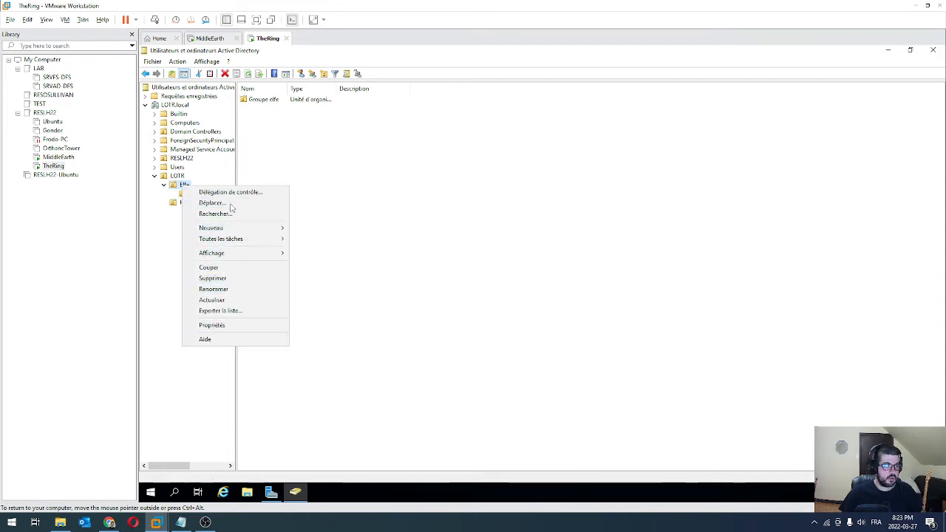
mouse_move(241, 233)
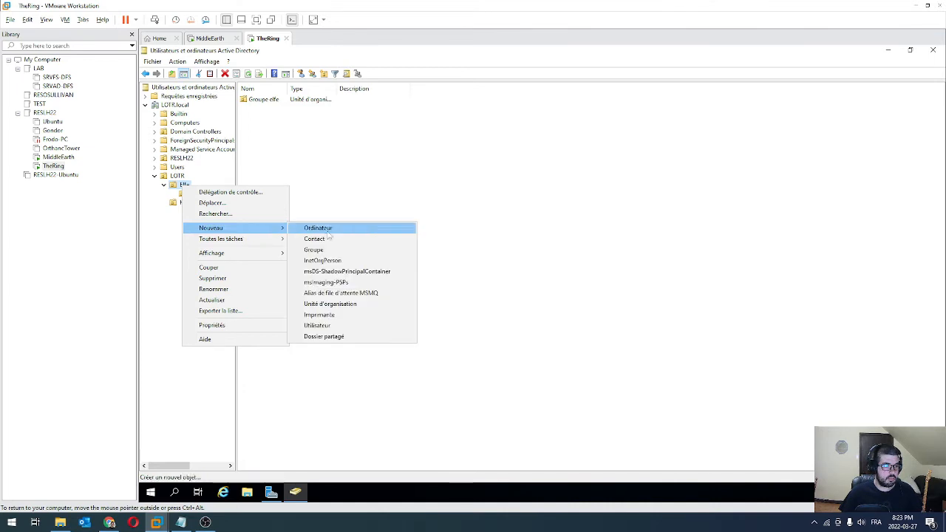
click(327, 303)
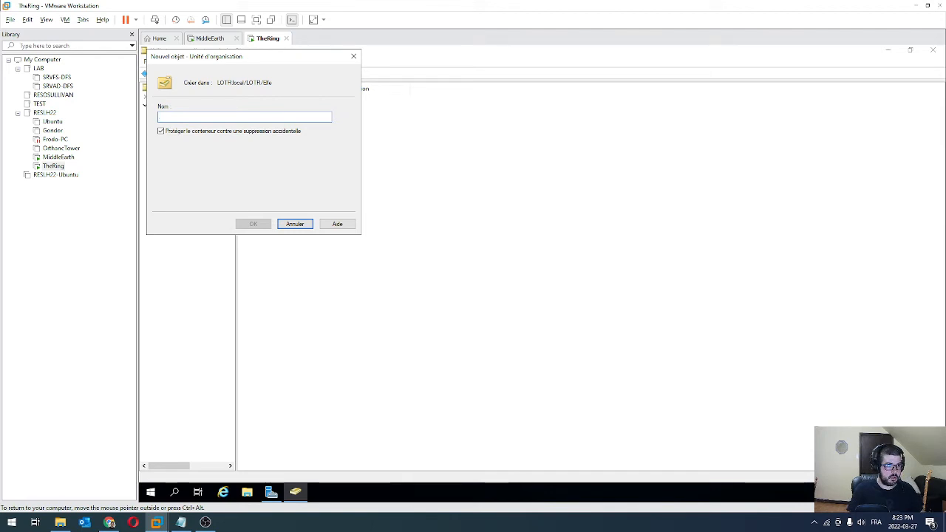
text(user elfe)
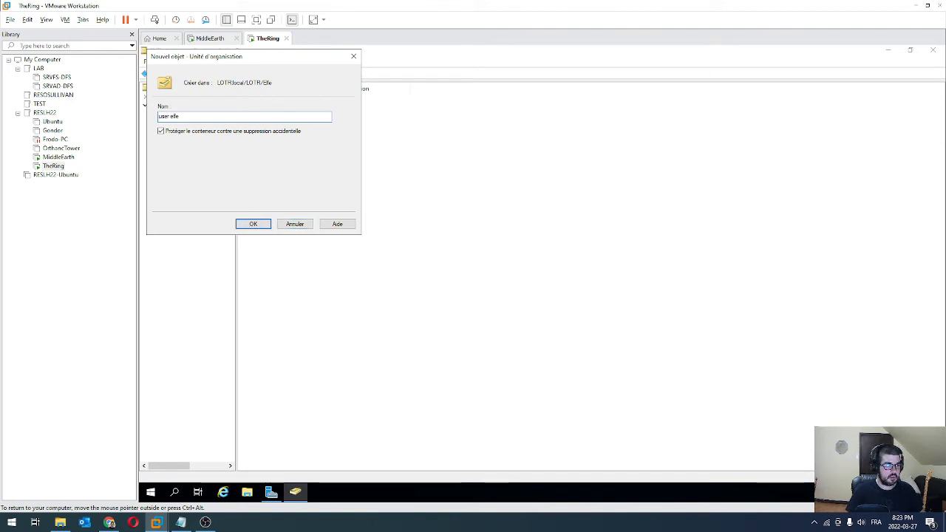
key(Return)
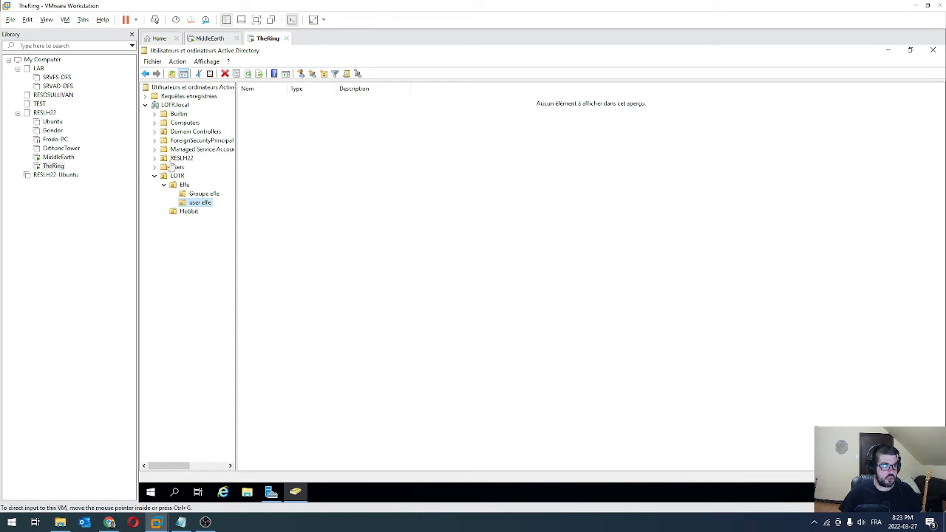
click(201, 195)
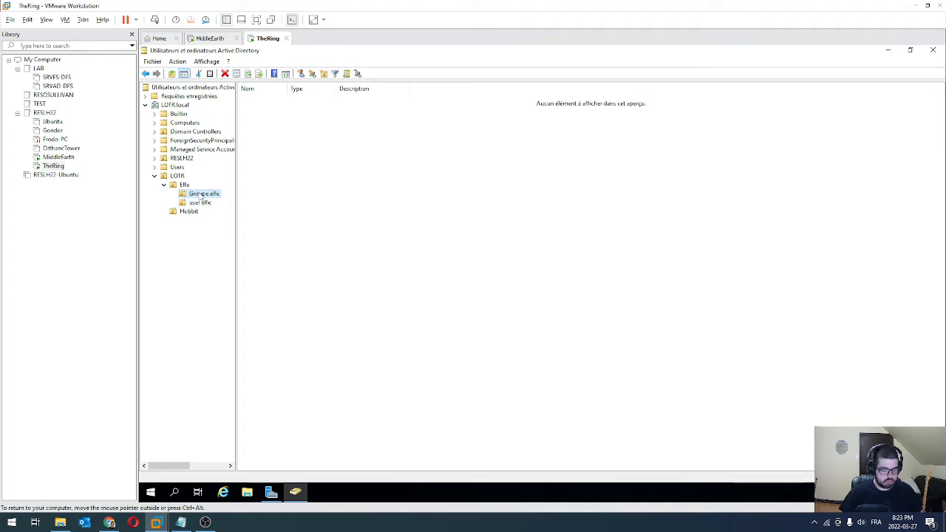
Try deleting Groupe elfe and dismiss the deletion-protection error
key(Delete)
click(565, 306)
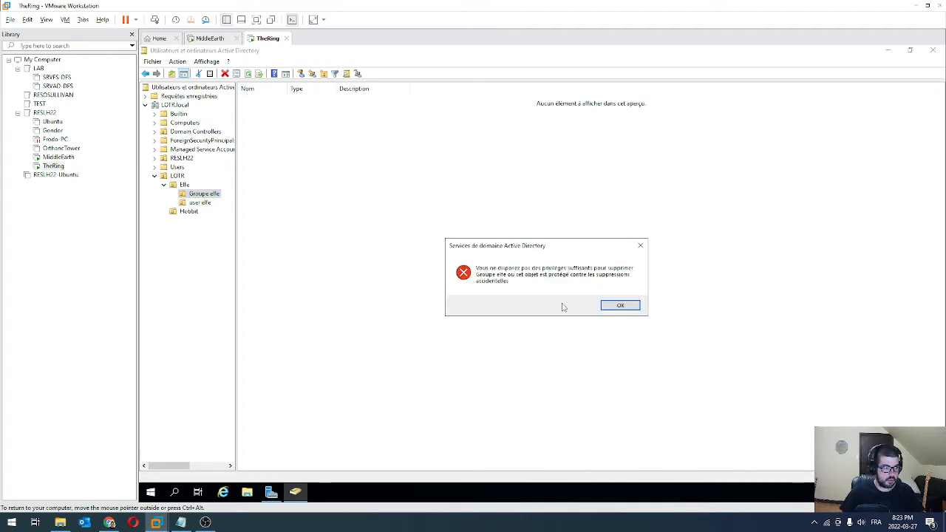
click(621, 304)
Enable advanced features and remove accidental-deletion protection from user elfe
click(207, 61)
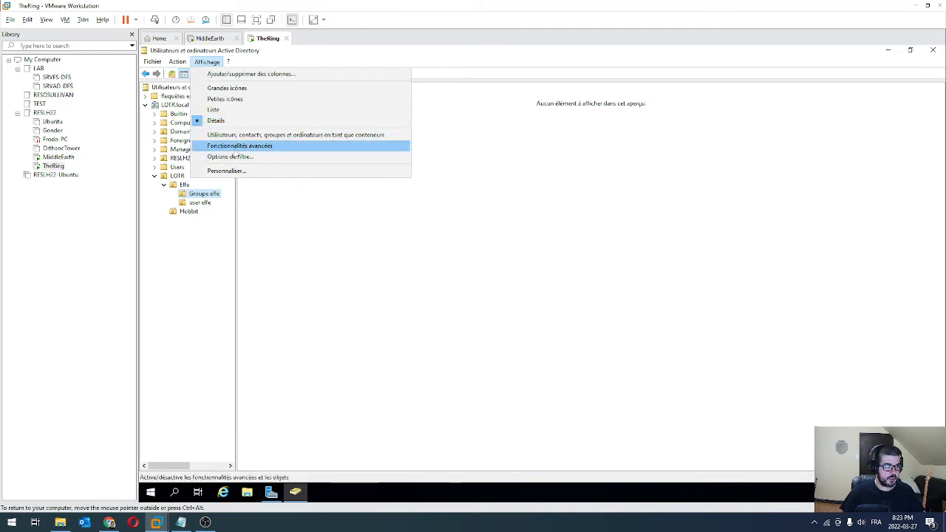
click(248, 146)
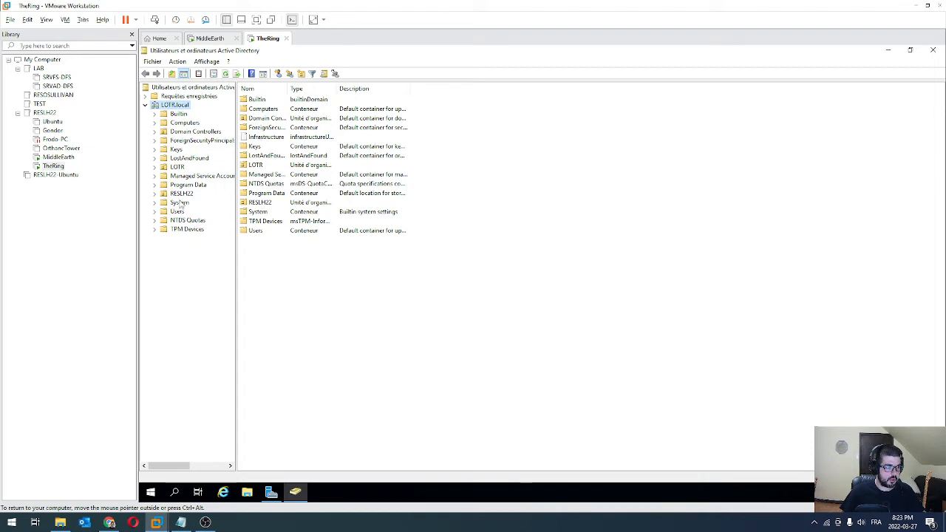
click(154, 167)
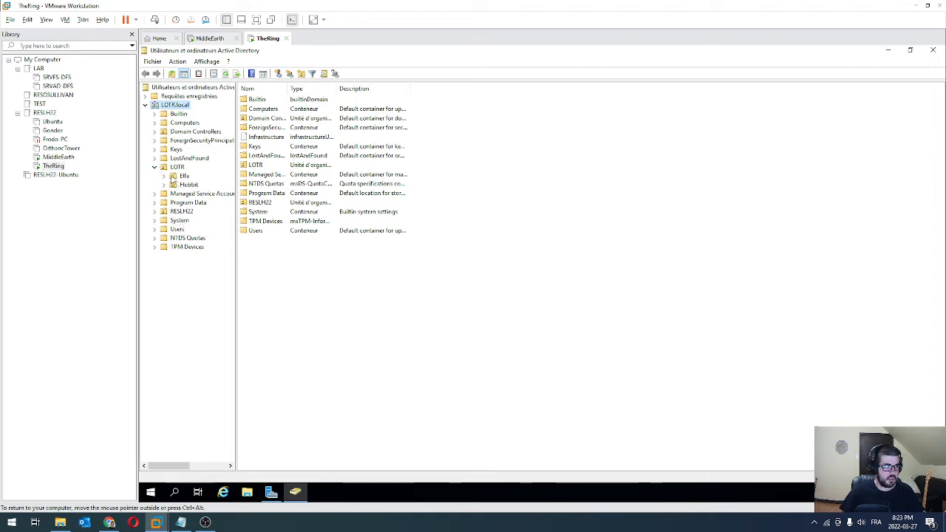
click(176, 176)
right_click(252, 113)
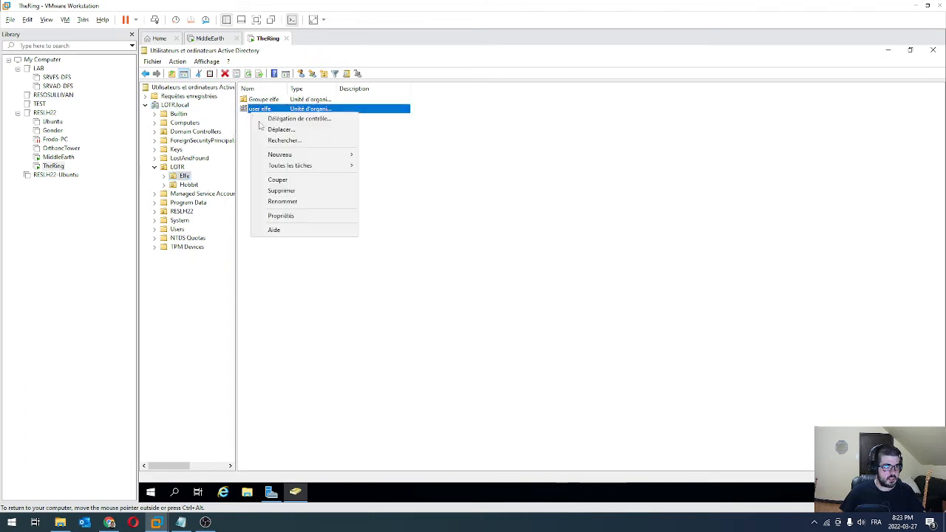
click(301, 214)
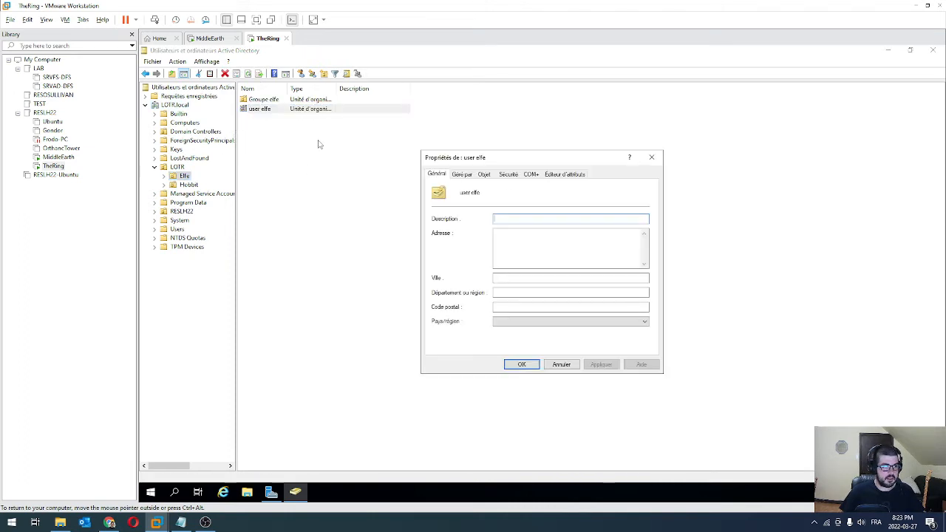
click(485, 174)
click(435, 294)
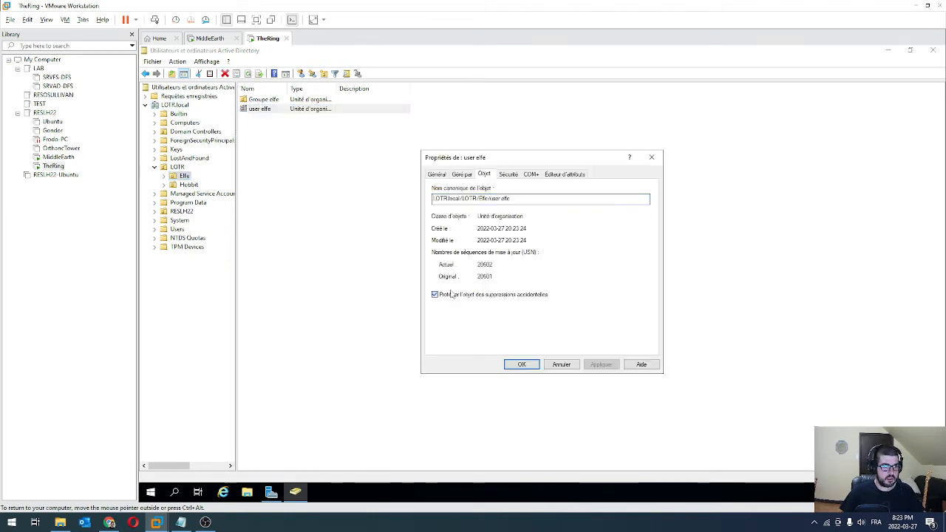
click(519, 364)
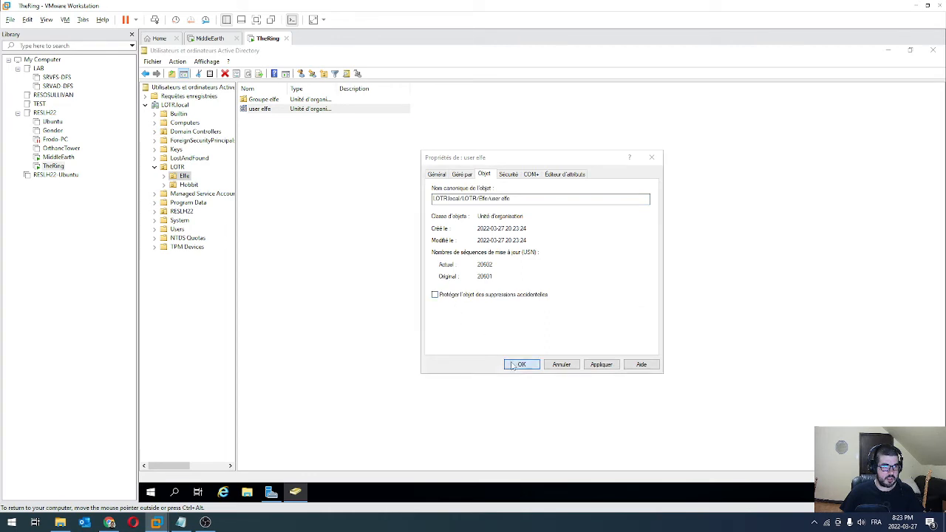
Remove accidental-deletion protection from Groupe elfe on its Objet tab
right_click(270, 100)
click(303, 207)
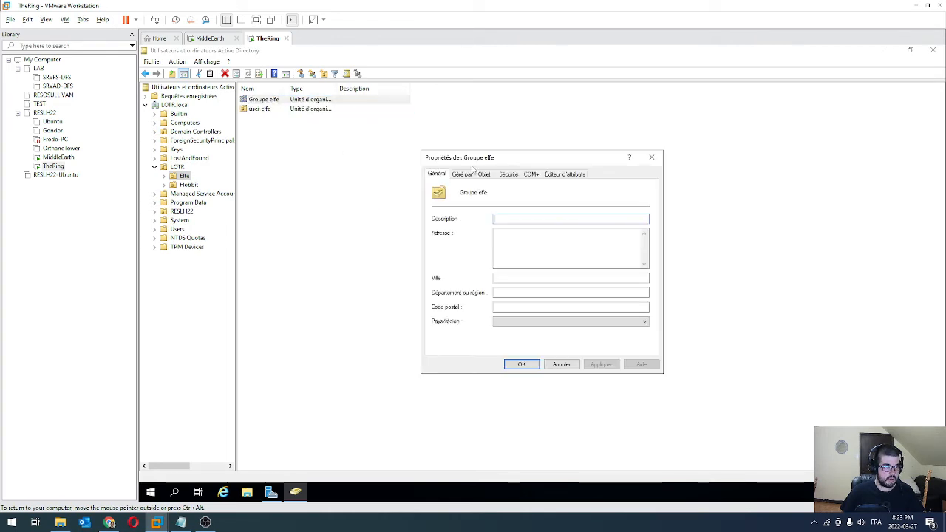
click(485, 175)
click(435, 295)
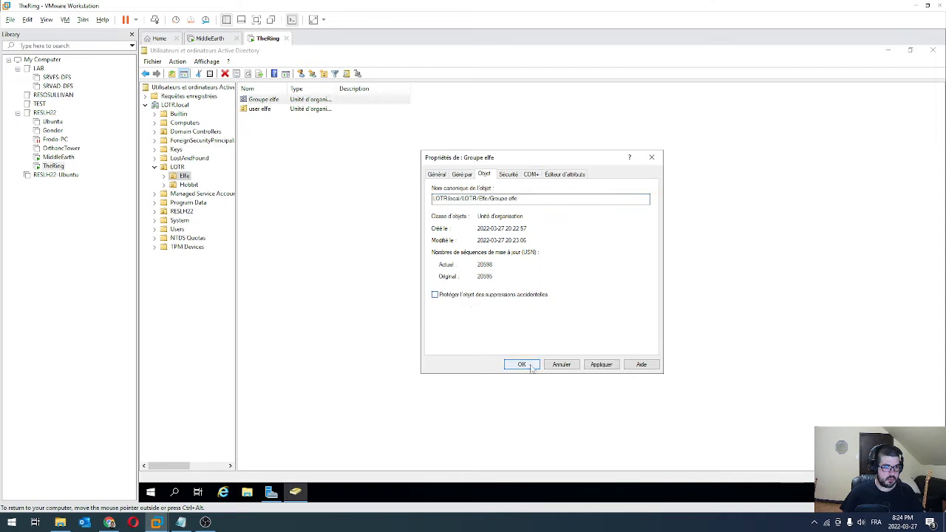
click(522, 365)
Select both Groupe elfe and user elfe and delete them
drag(273, 127, 259, 103)
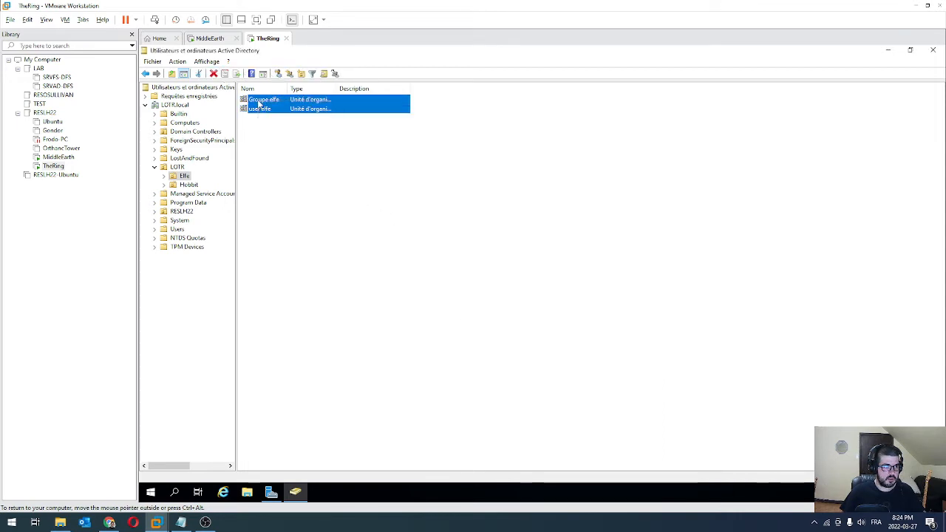
right_click(259, 104)
click(297, 147)
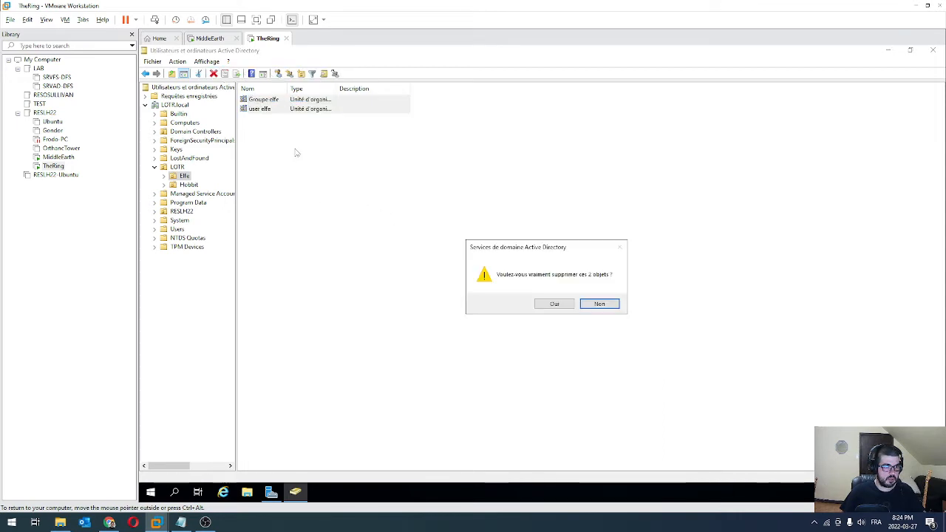
click(538, 307)
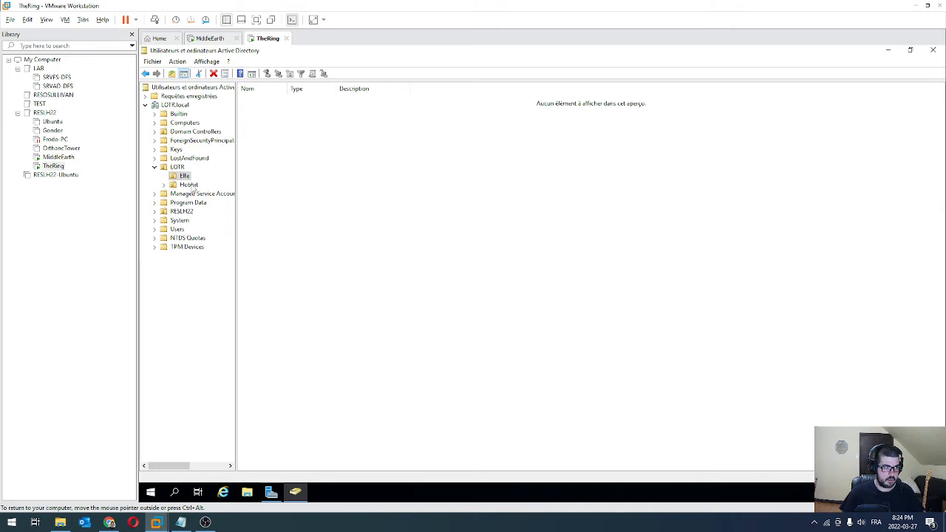
Clear Elfe's deletion protection and delete the Elfe unit
right_click(182, 178)
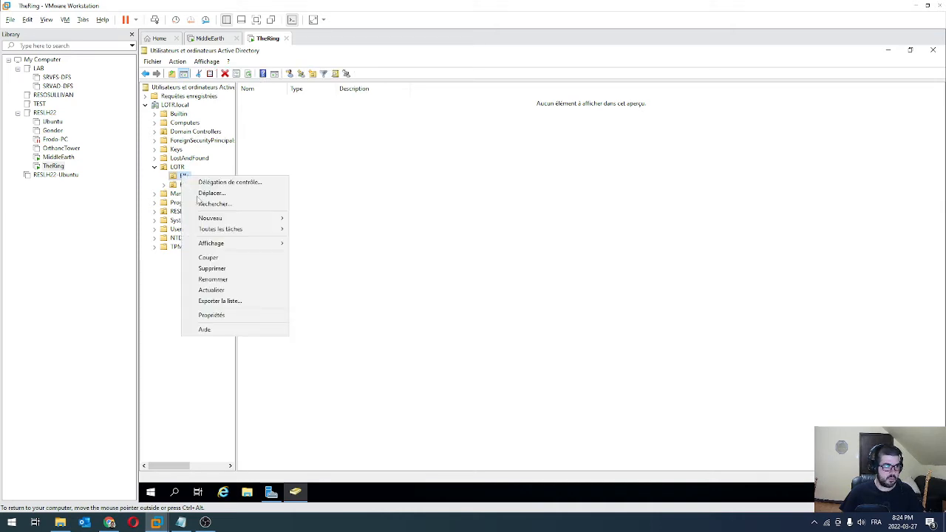
click(213, 316)
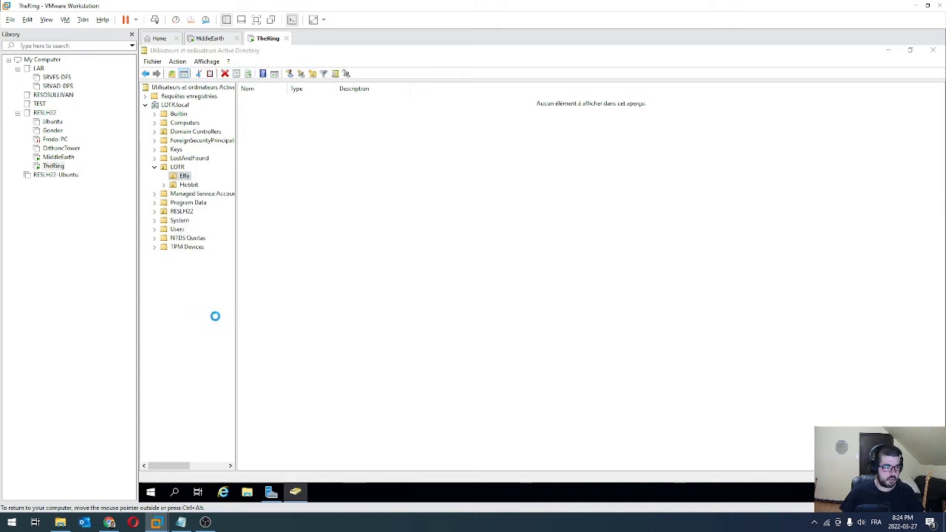
click(483, 174)
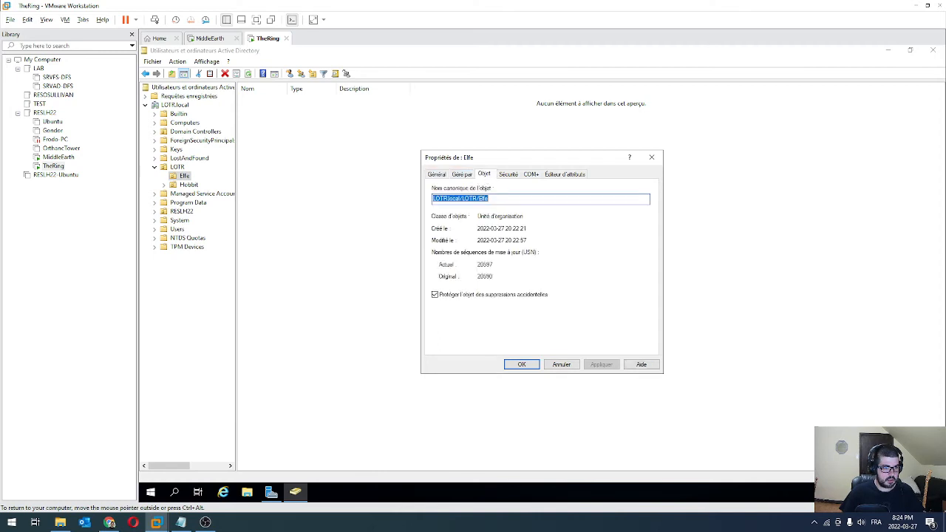
click(463, 297)
click(517, 364)
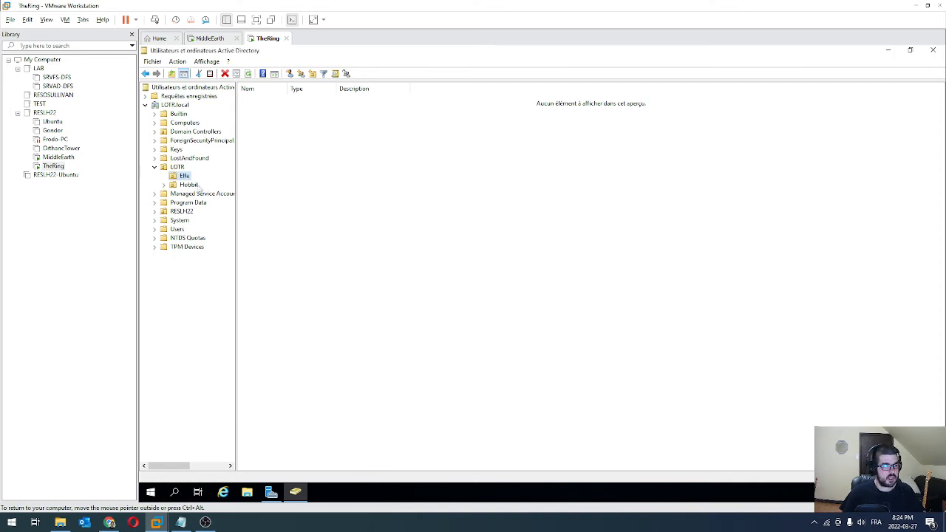
right_click(185, 176)
click(231, 279)
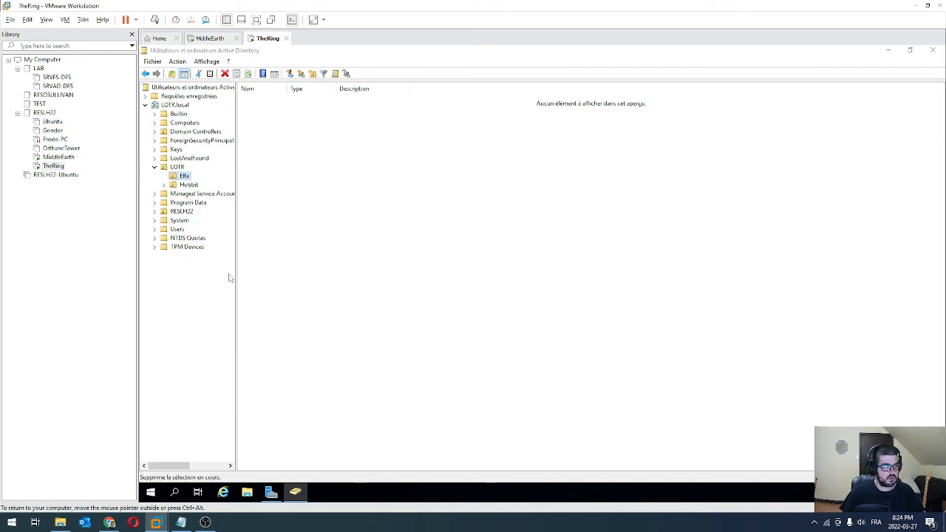
click(566, 304)
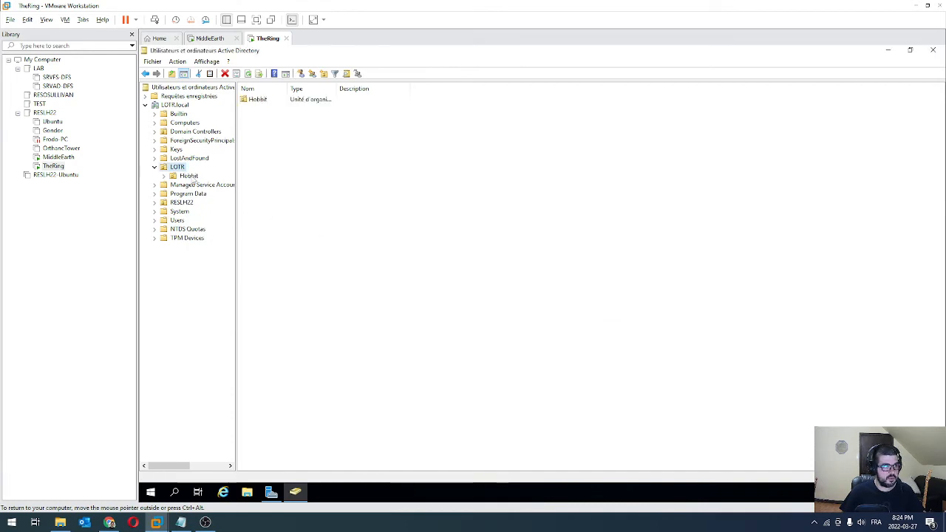
Clear Hobbit's deletion protection and delete the Hobbit unit
right_click(192, 177)
click(242, 317)
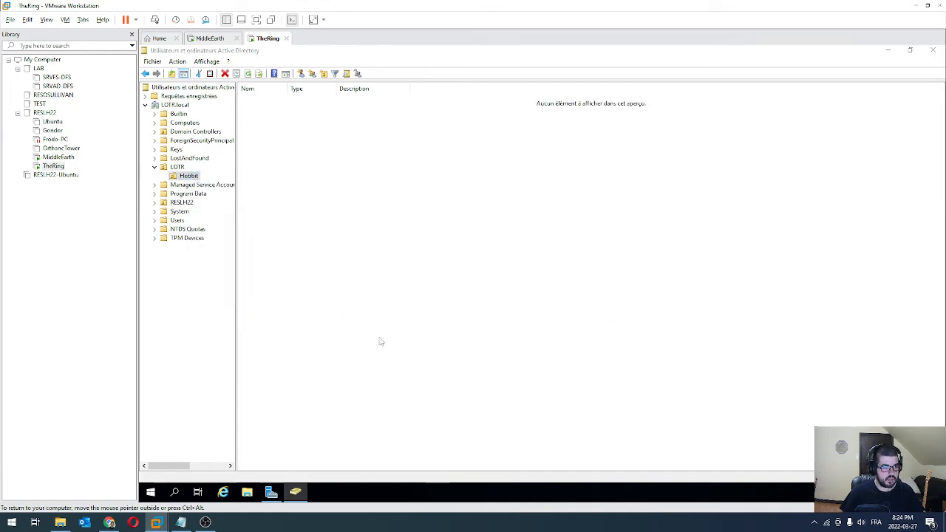
click(484, 175)
click(437, 295)
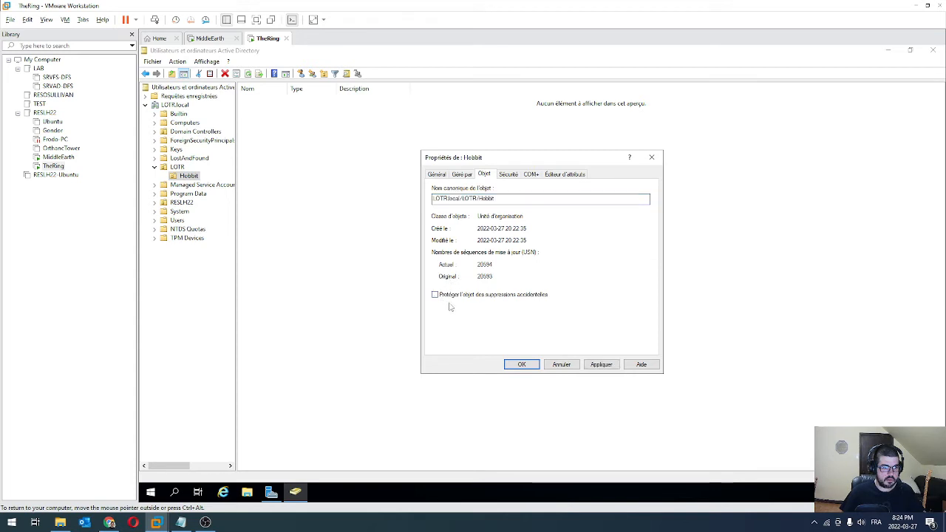
click(523, 365)
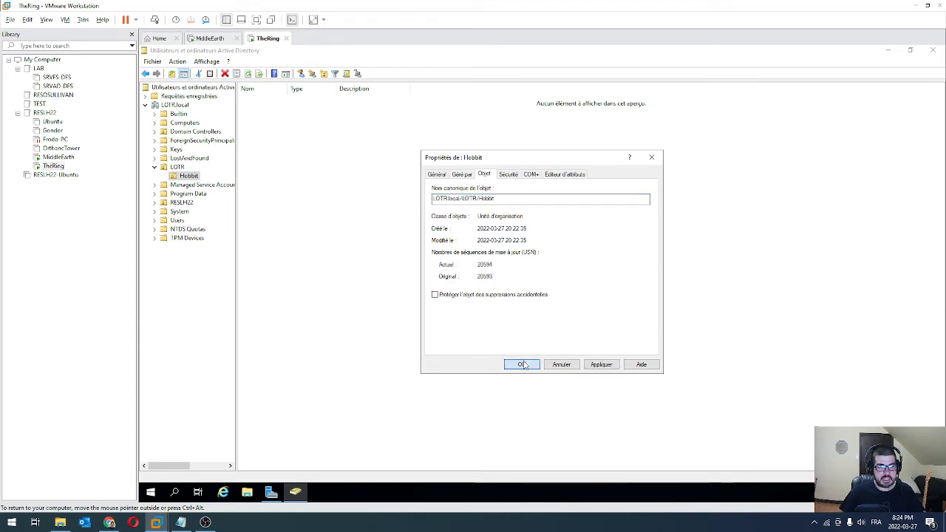
right_click(186, 182)
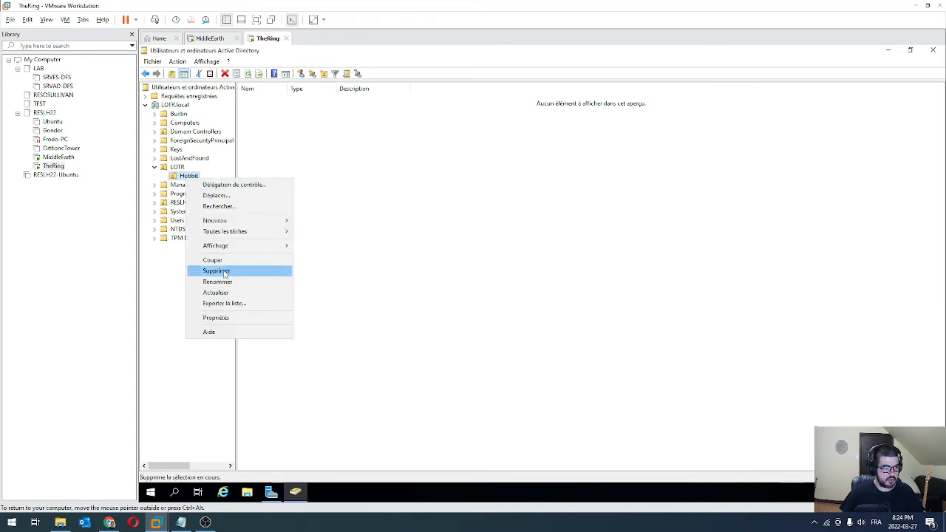
click(222, 271)
click(565, 305)
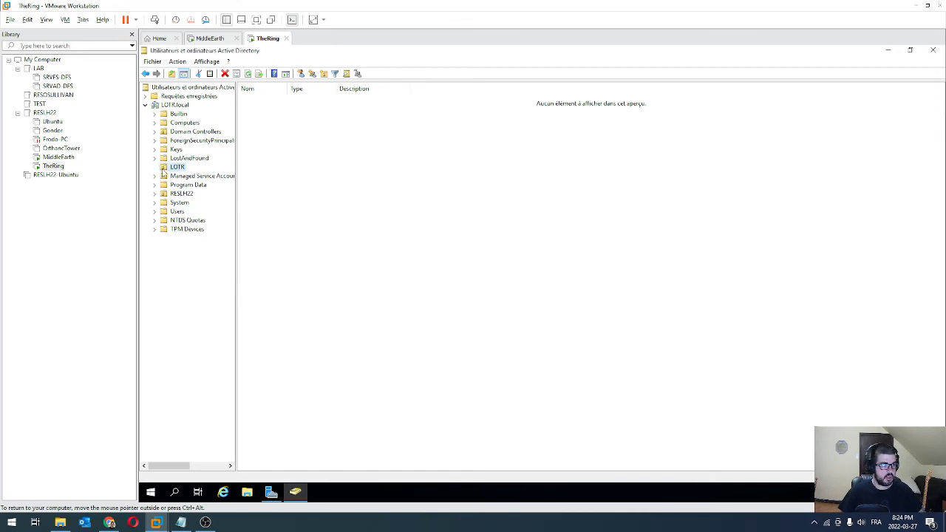
click(207, 61)
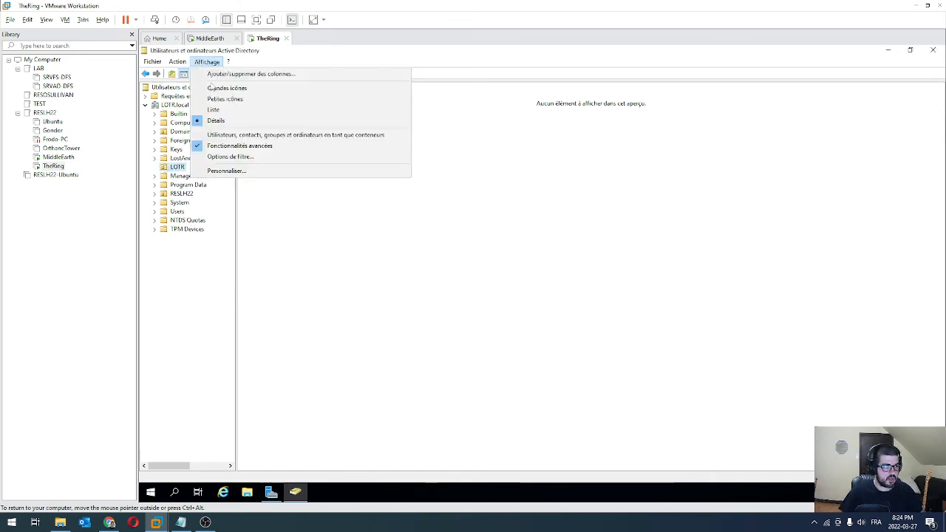
Hide advanced features and create an organizational unit named GR_LOTR inside LOTR
click(239, 147)
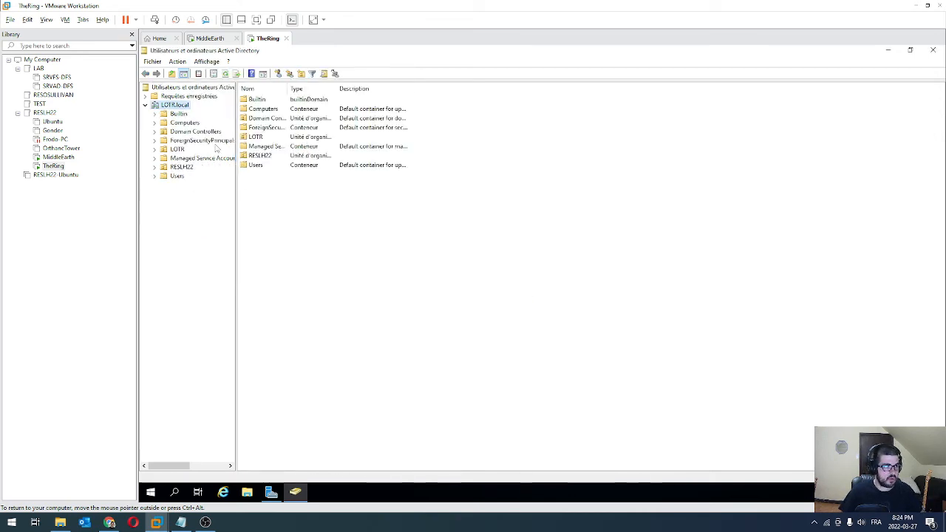
click(177, 150)
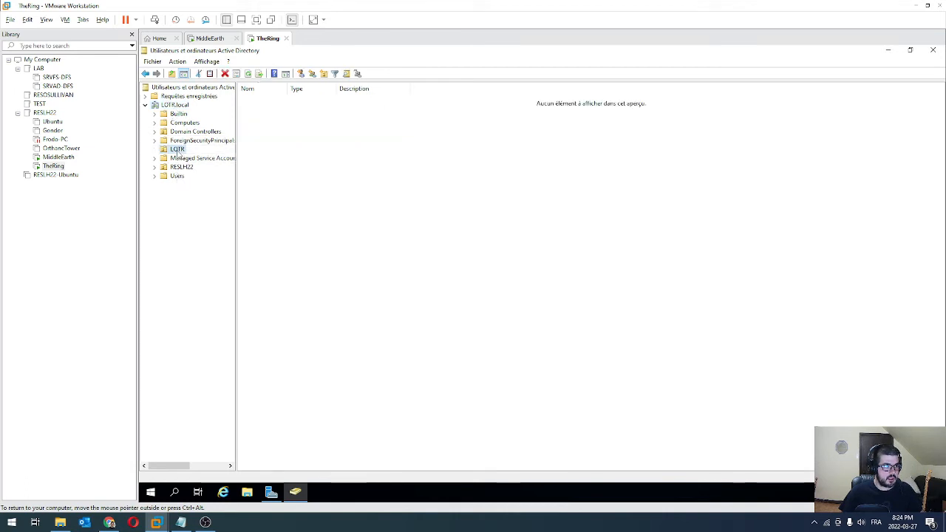
click(324, 73)
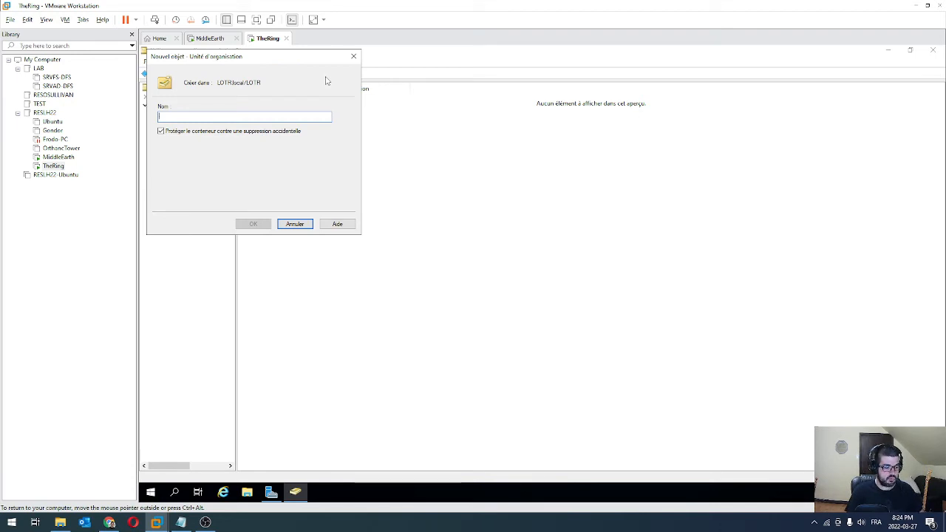
text(G)
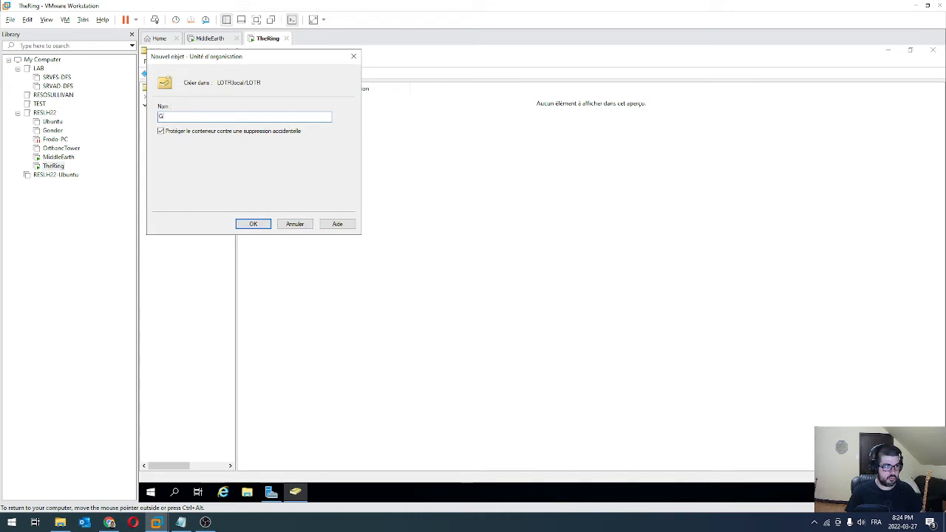
key(BackSpace)
text(ar)
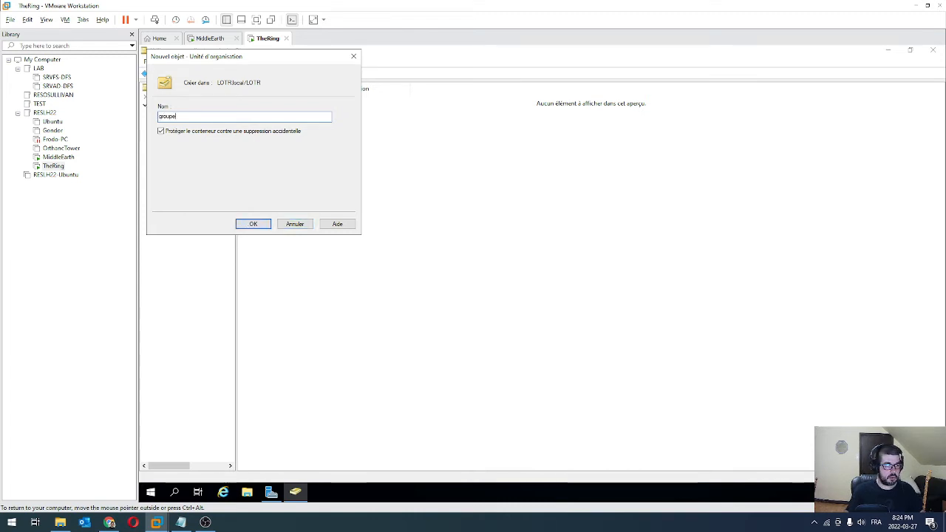
key(BackSpace)
key(BackSpace)
key(BackSpace)
key(BackSpace)
key(BackSpace)
key(BackSpace)
text(L)
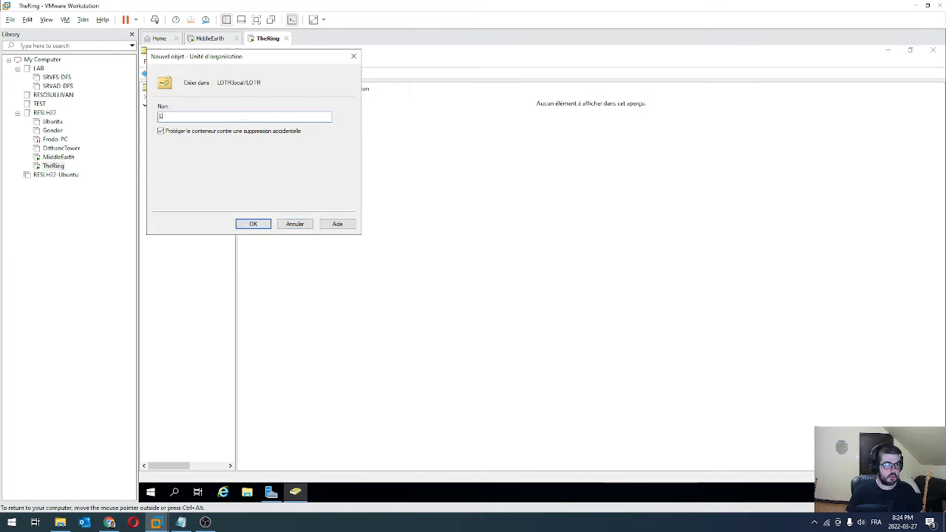
text(OTR_)
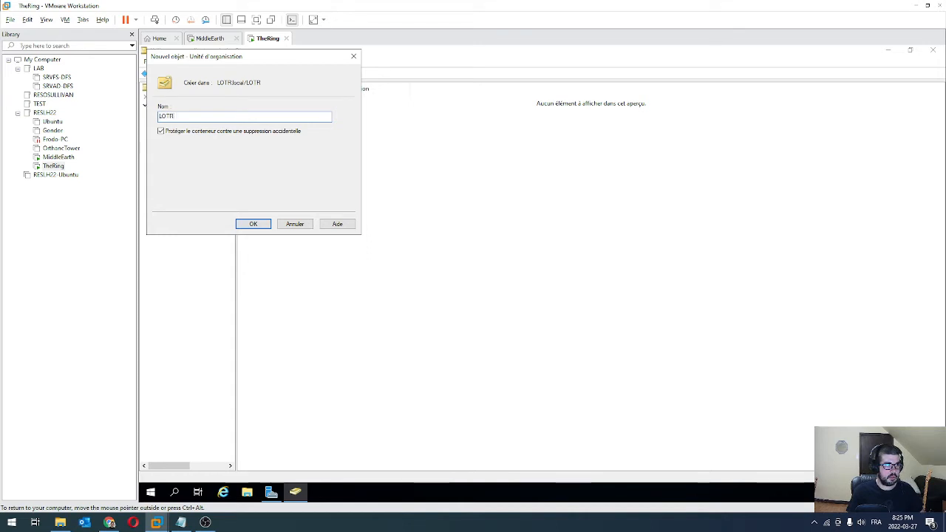
key(BackSpace)
key(BackSpace)
key(BackSpace)
key(BackSpace)
key(BackSpace)
text(GR_)
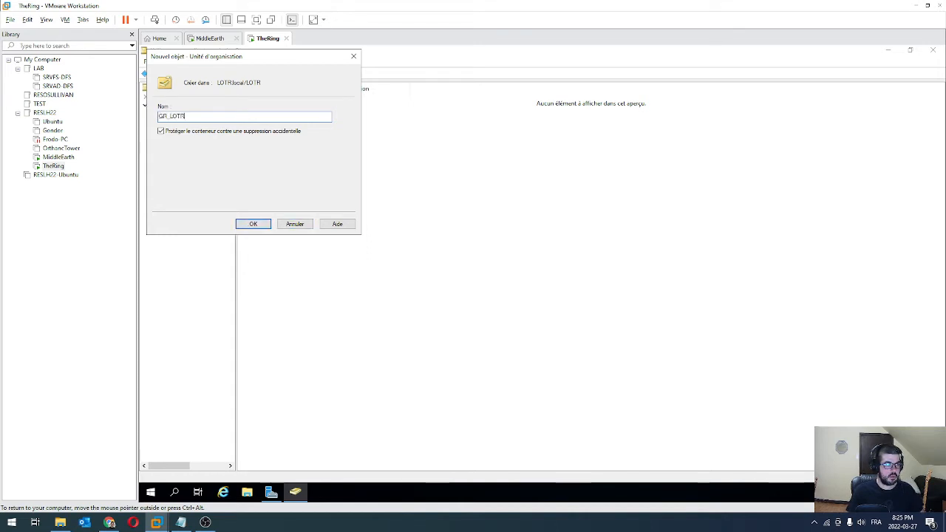
key(Return)
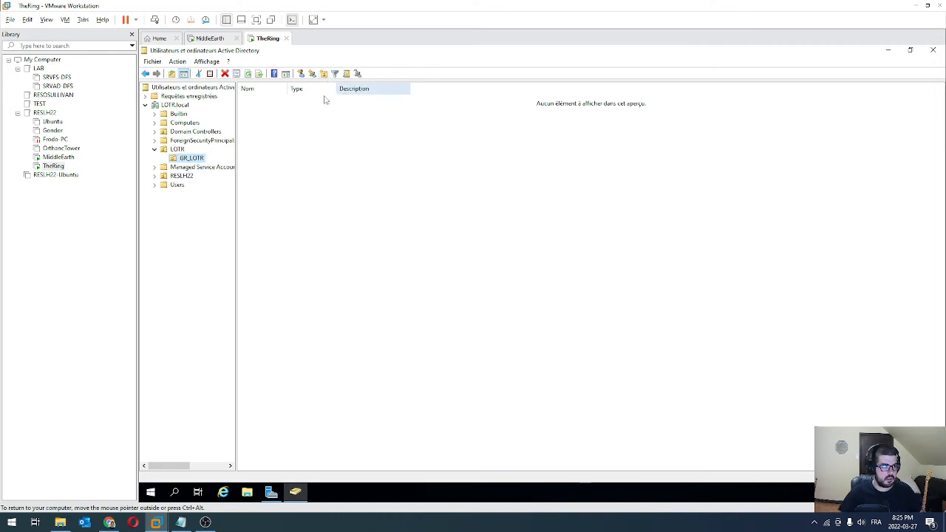
Create a second organizational unit named User_LOTR inside LOTR
click(177, 150)
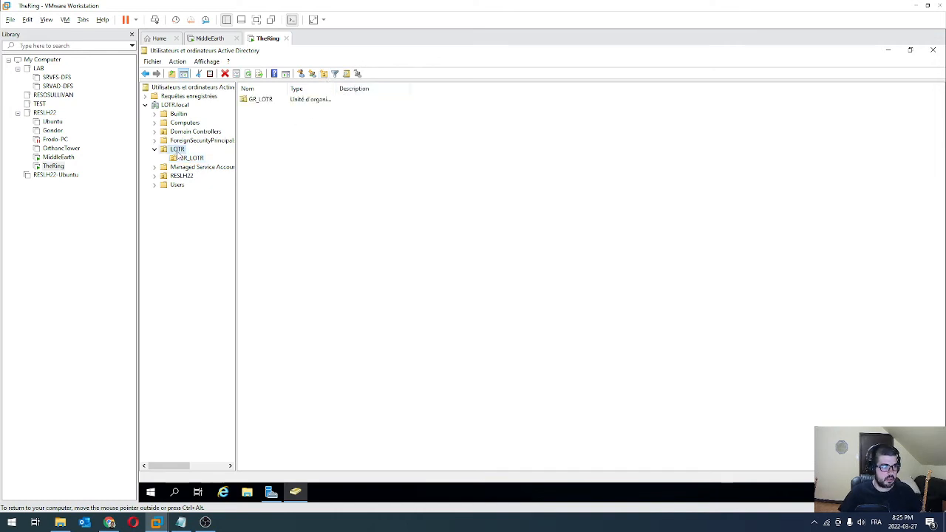
click(323, 73)
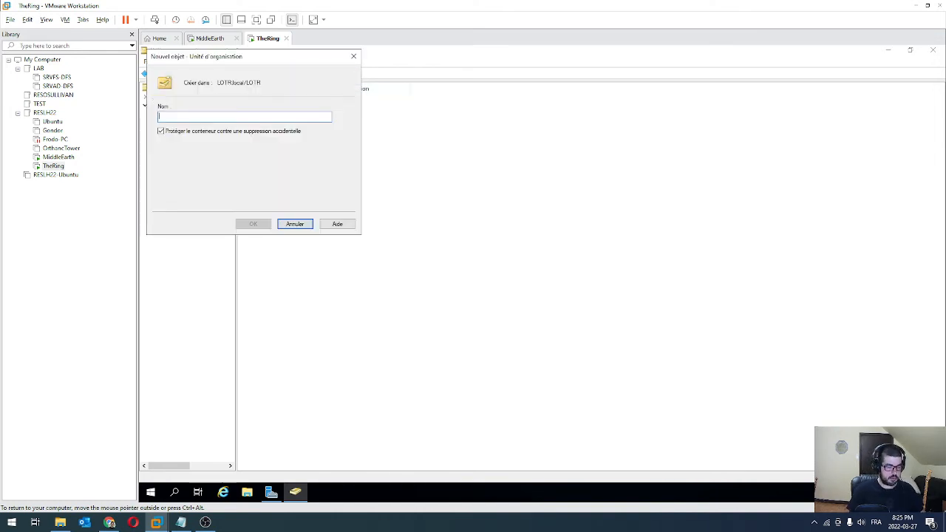
text(User_LOTR)
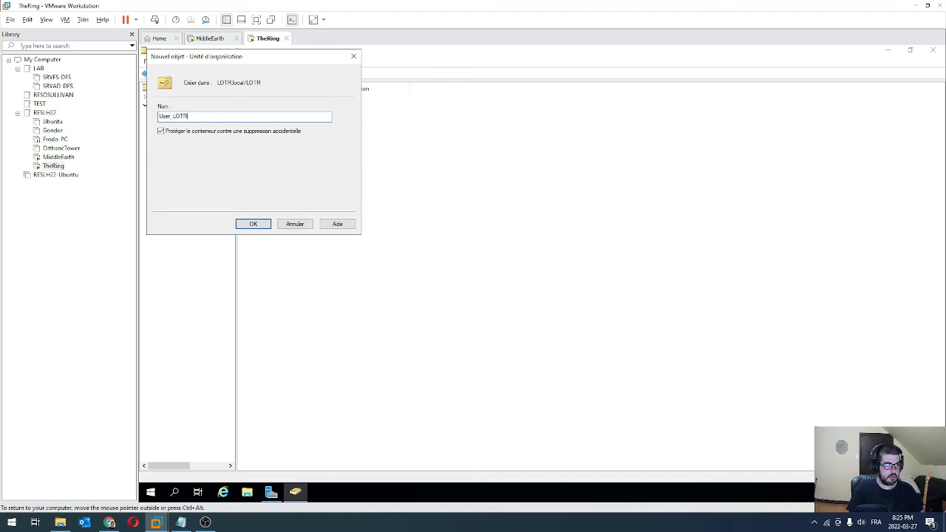
key(Return)
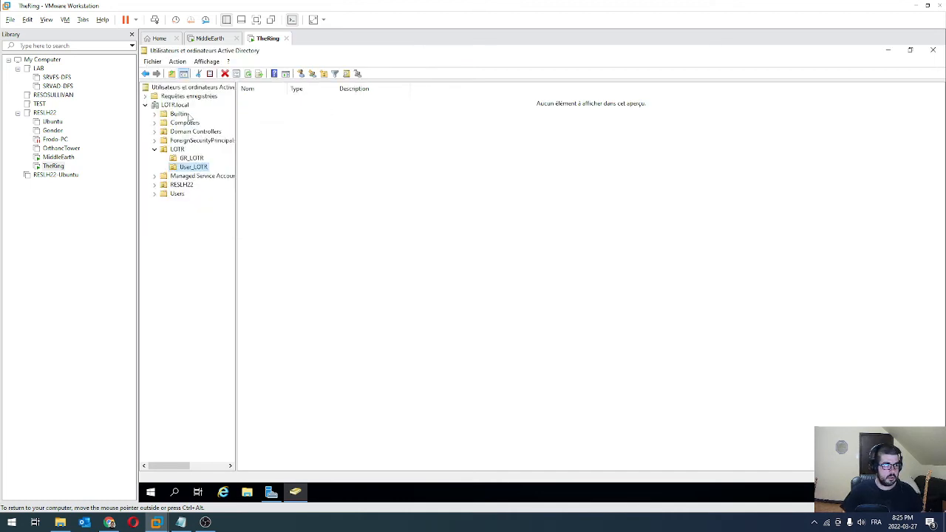
Open GR_LOTR and widen the folder tree so names show fully
click(191, 159)
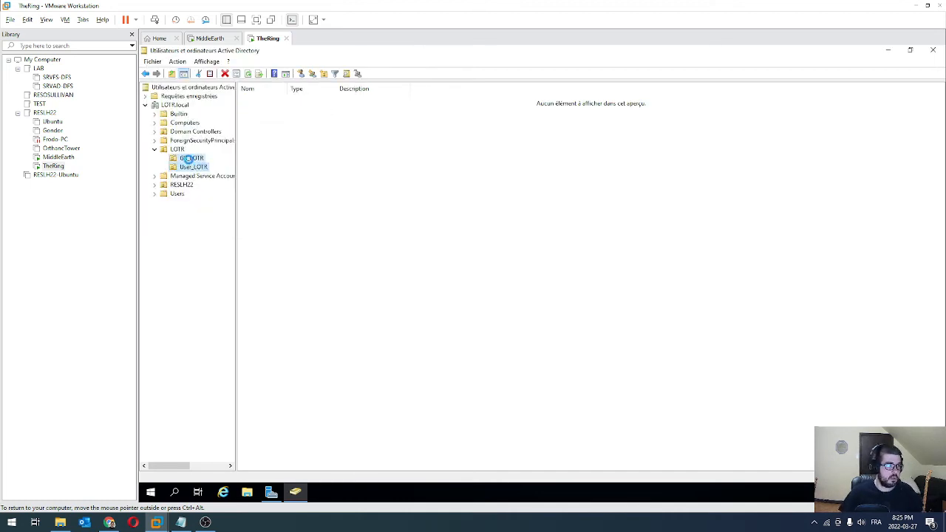
right_click(314, 139)
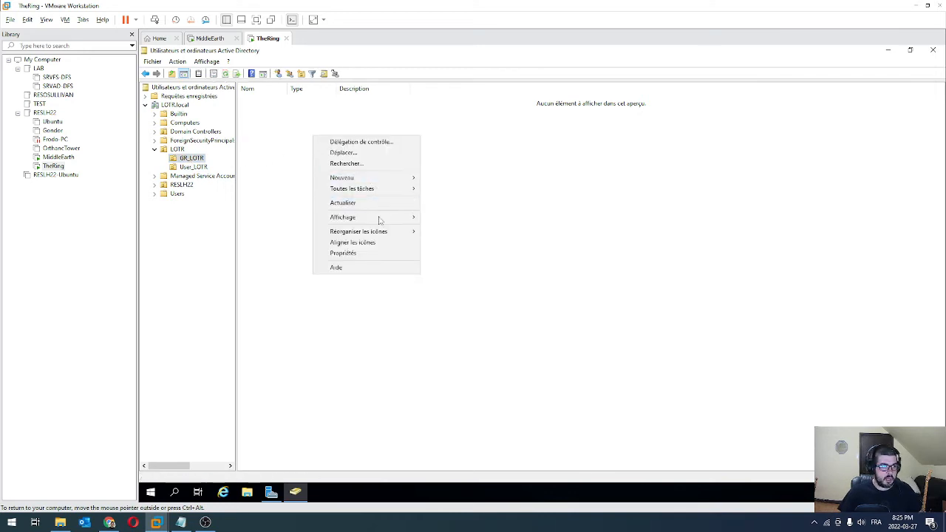
key(Escape)
key(Left)
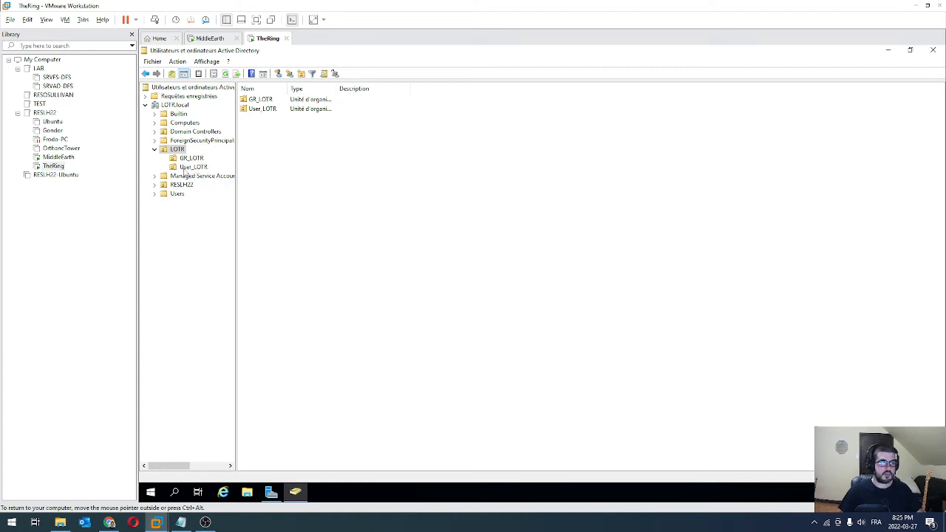
click(191, 158)
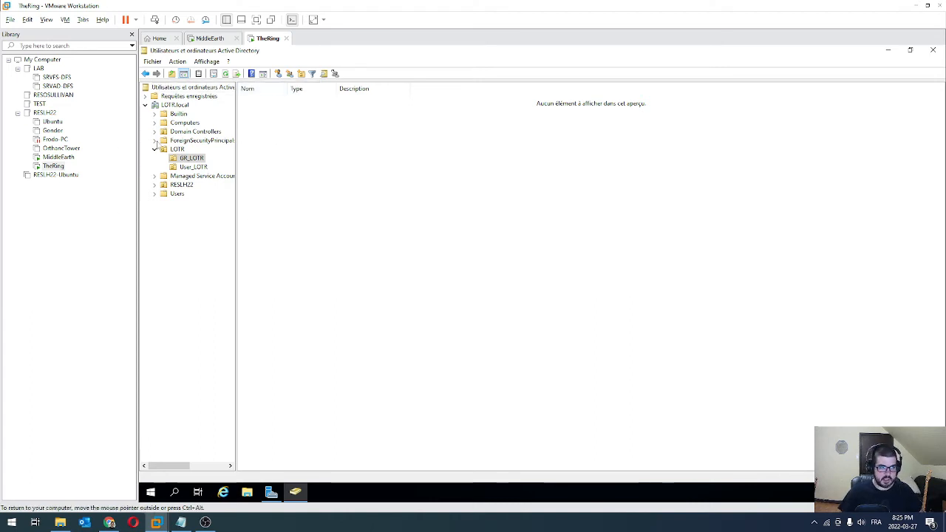
drag(235, 111, 258, 111)
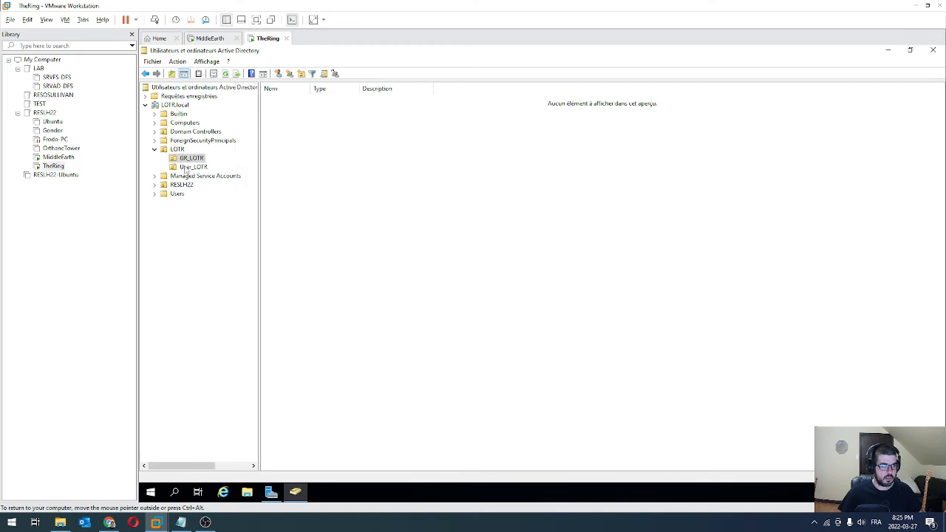
Create the security groups GR_Elfe and GR_Hobbit in GR_LOTR
click(289, 74)
text(G)
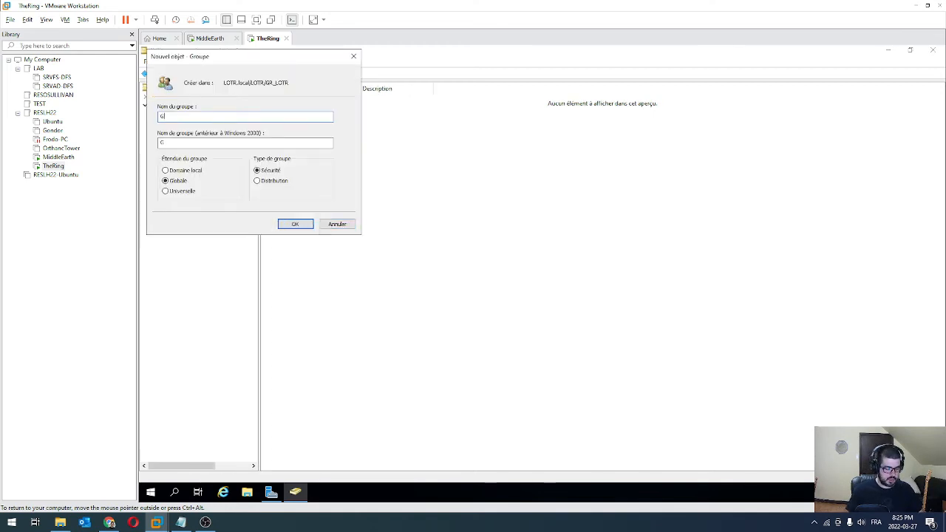
text(R_Elfe)
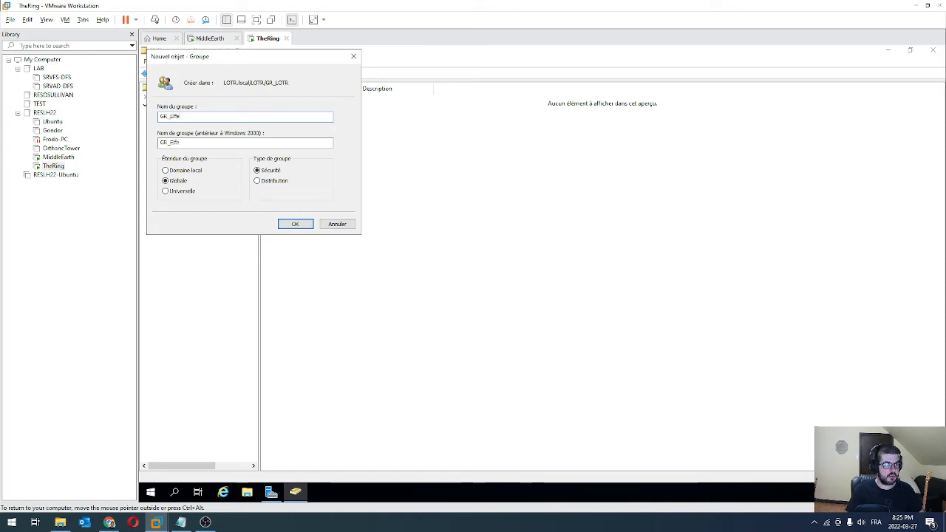
click(305, 224)
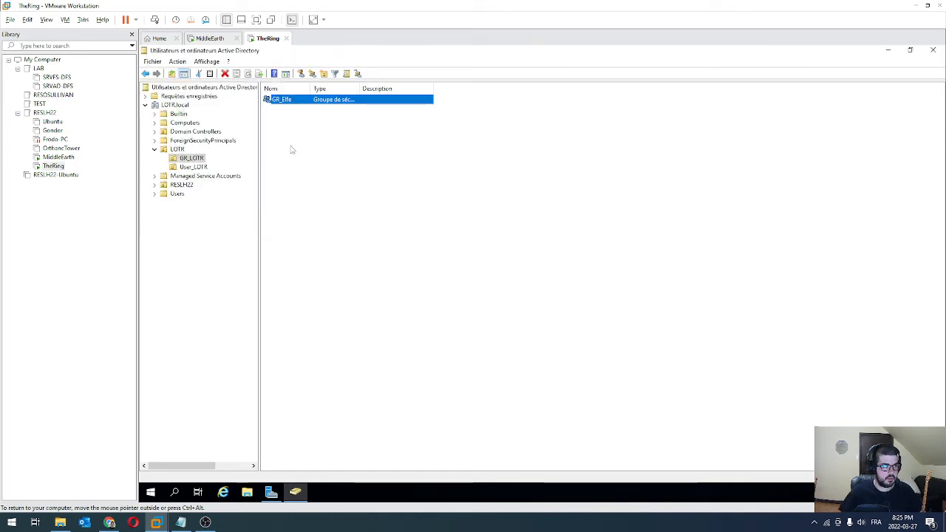
click(302, 74)
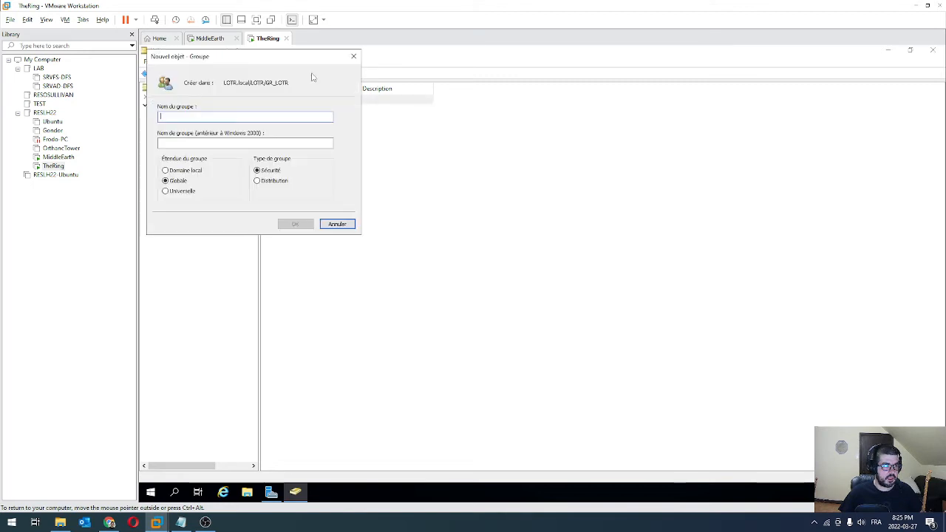
text(GR_)
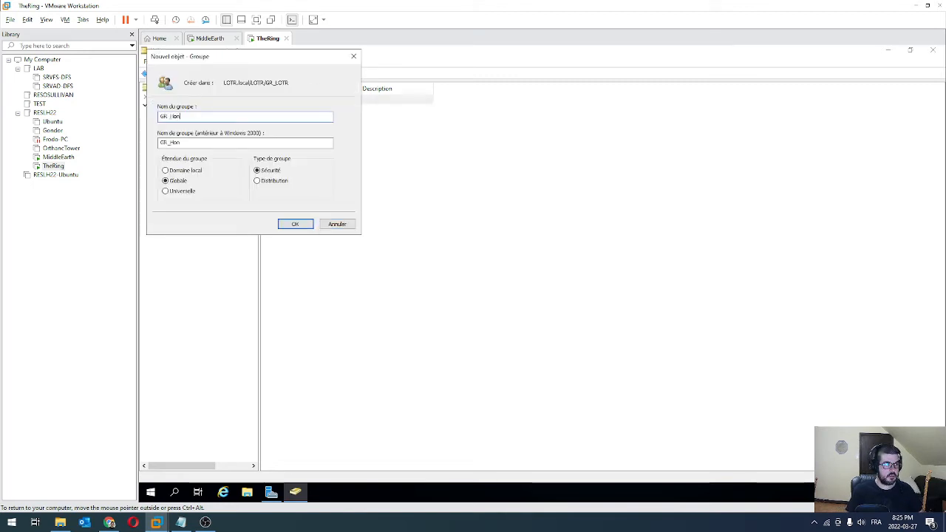
text(Hobbit)
key(Return)
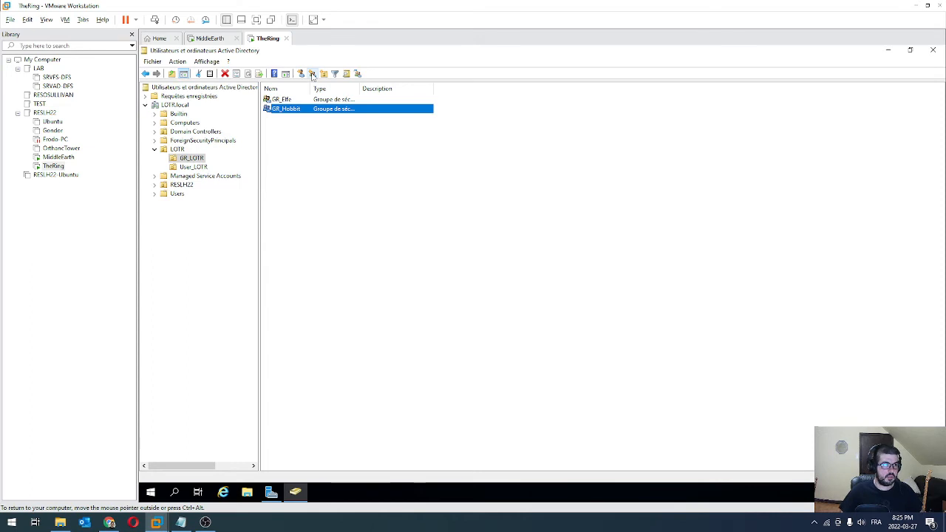
Check User_LOTR, return to GR_LOTR, and cancel the Nouveau menu without creating anything
click(194, 167)
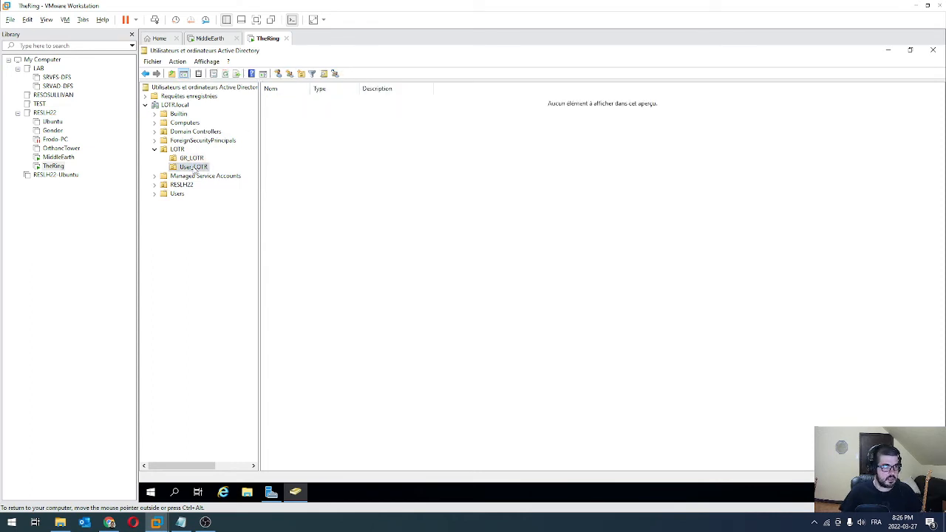
click(192, 158)
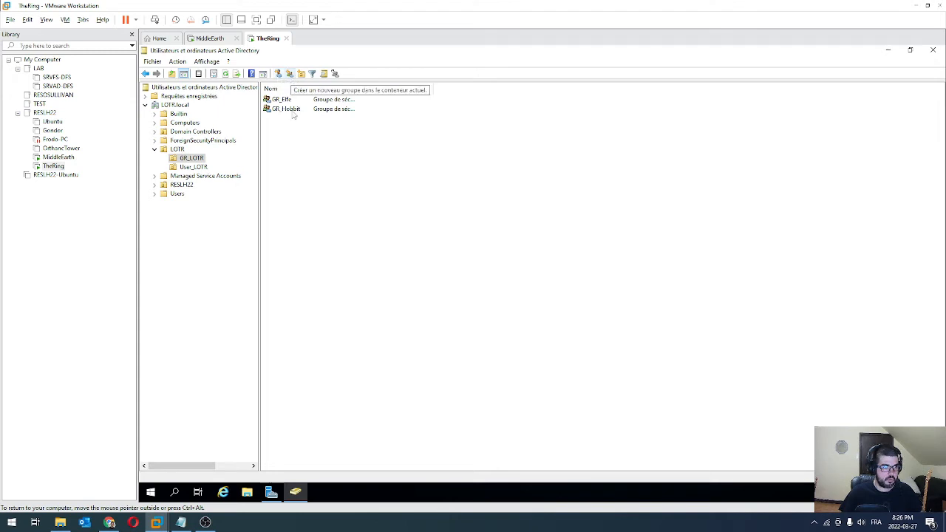
right_click(305, 144)
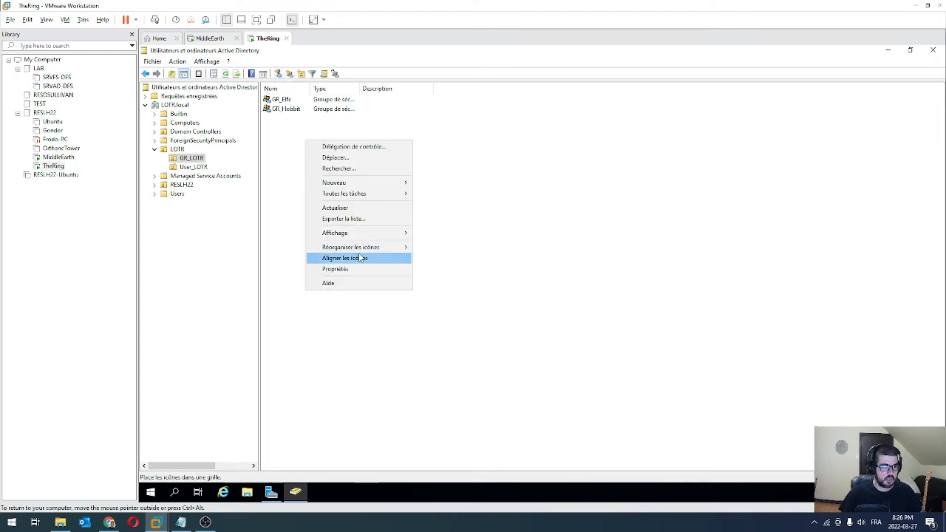
mouse_move(387, 186)
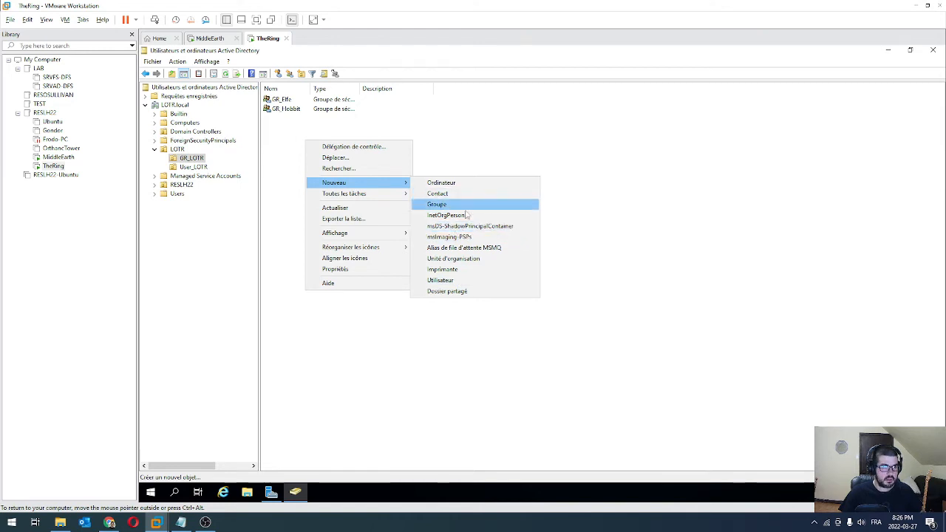
click(443, 206)
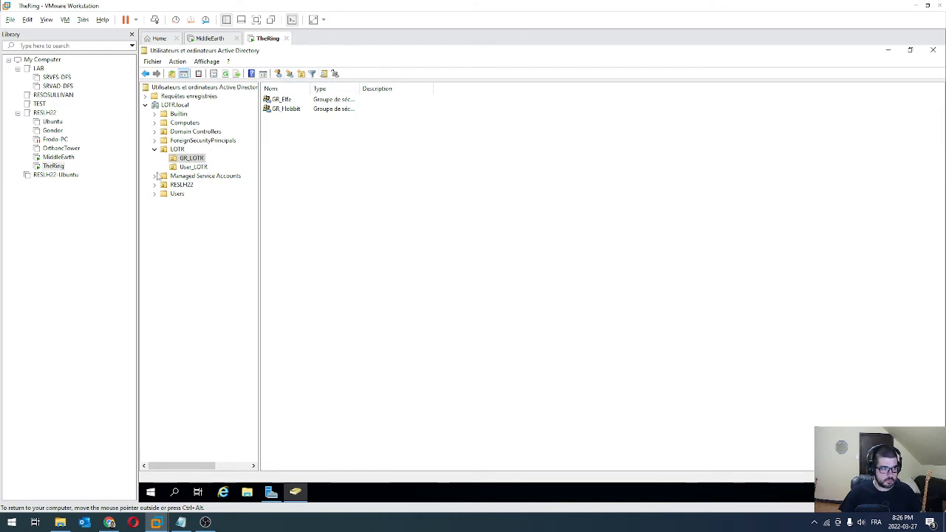
Start a new user in User_LOTR with first name Frodon and a logon name
click(193, 168)
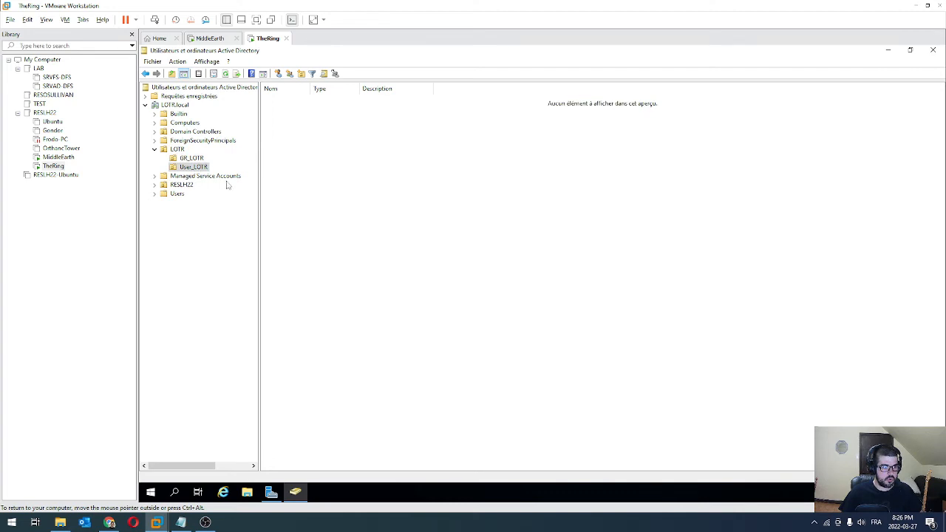
click(278, 73)
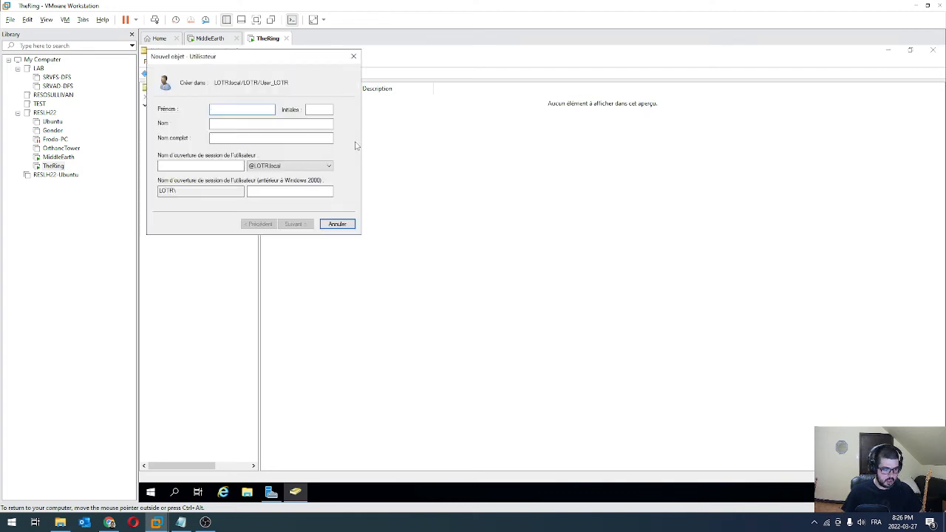
text(Frodon)
key(Tab)
key(Tab)
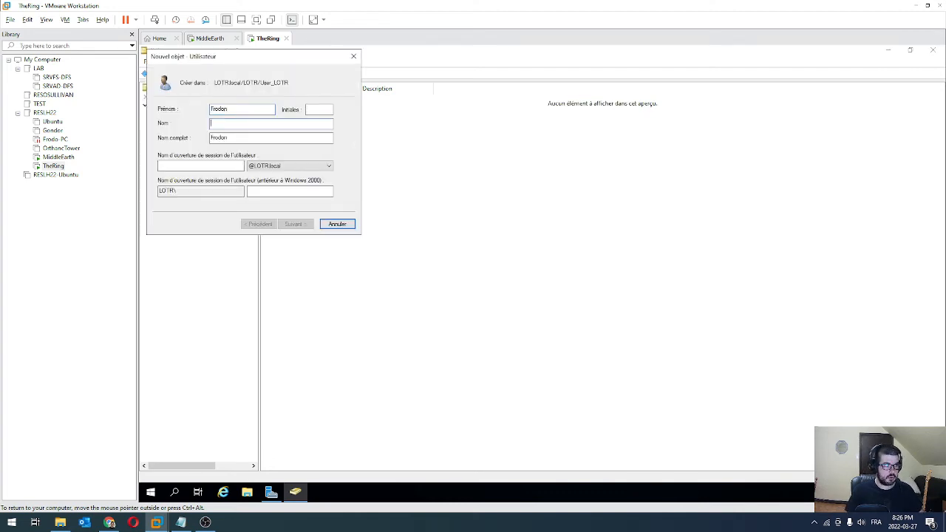
key(Tab)
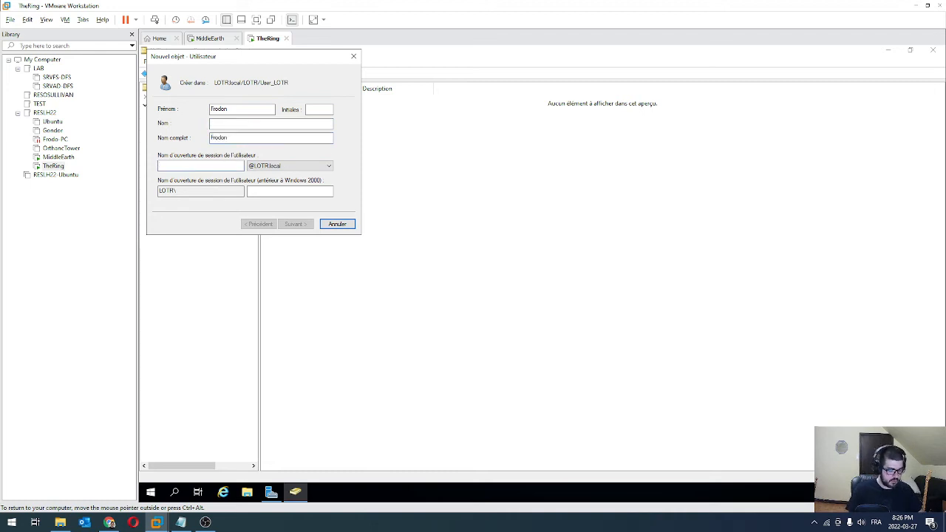
text(frodon)
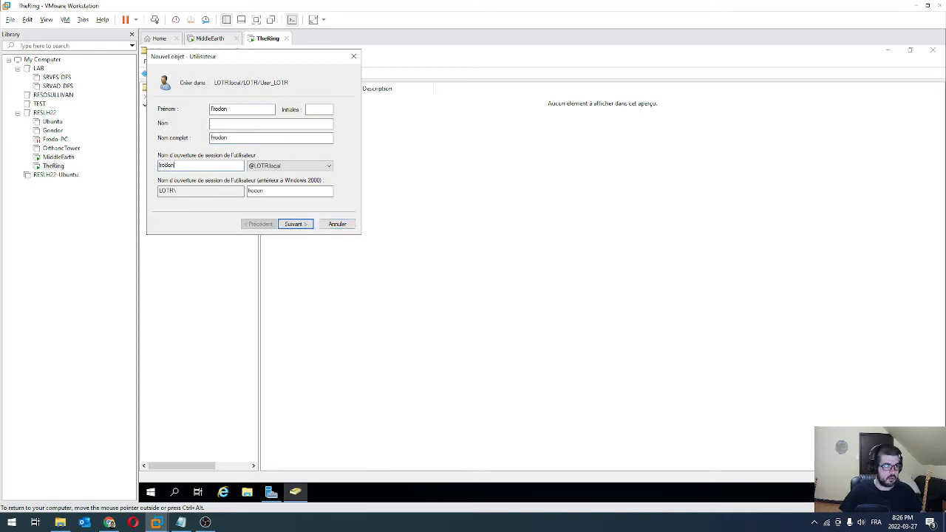
click(283, 227)
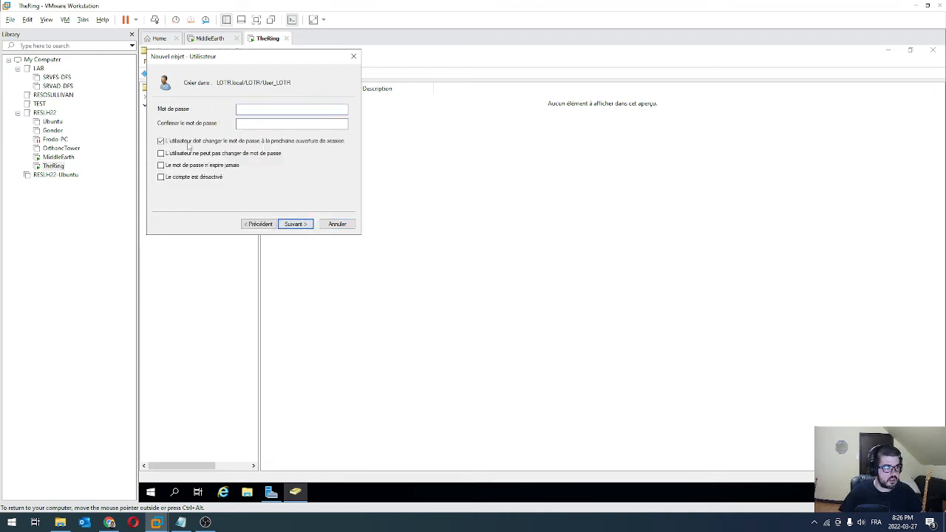
Drop the forced password change, make the password never expire, set it, and finish the account
click(182, 165)
click(268, 108)
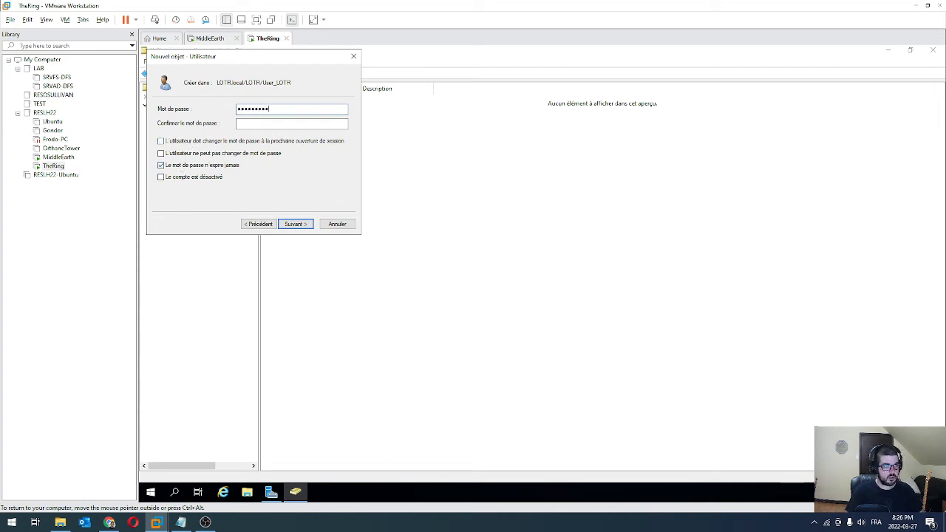
key(Tab)
text(P)
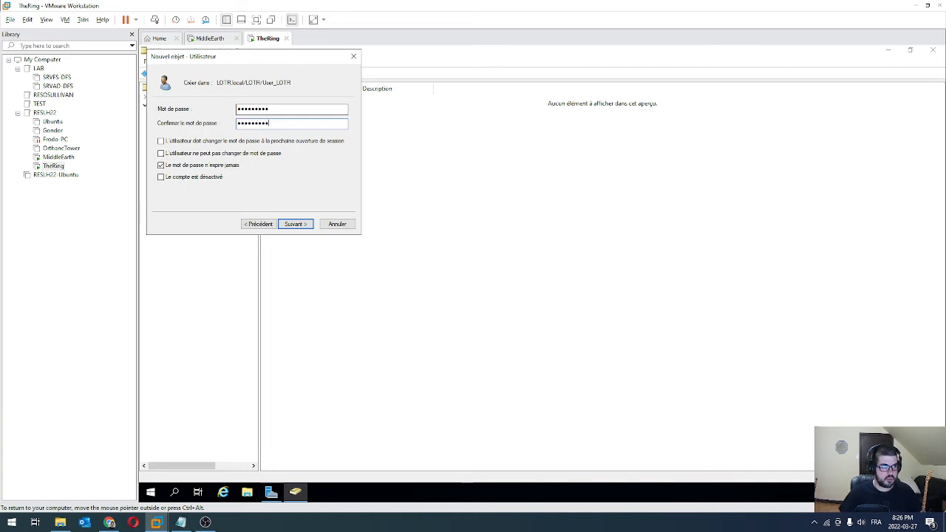
click(297, 225)
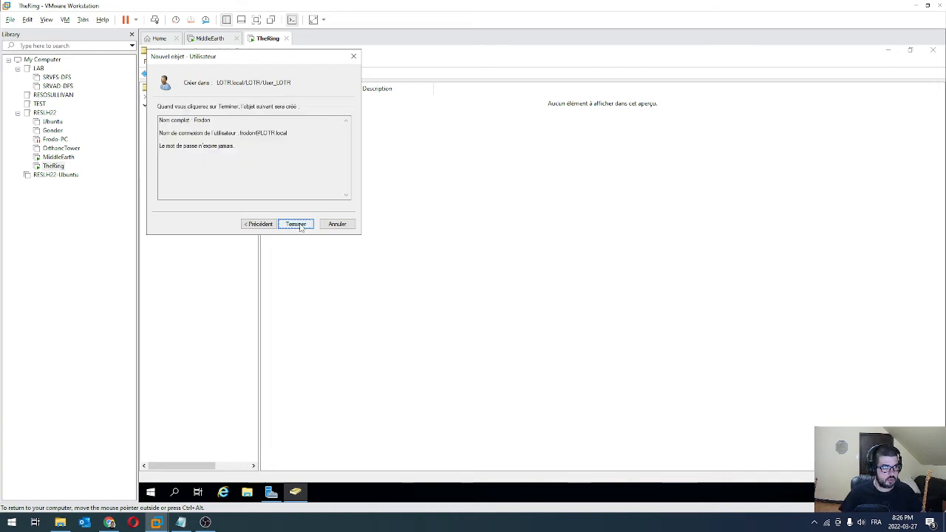
click(299, 225)
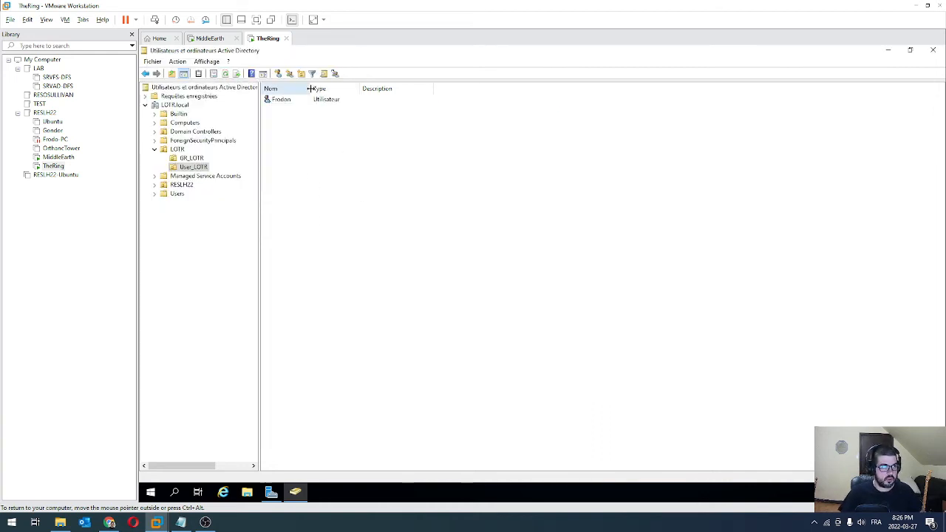
Start another User_LOTR user with first name Lego and logon name legolas
click(279, 74)
text(L)
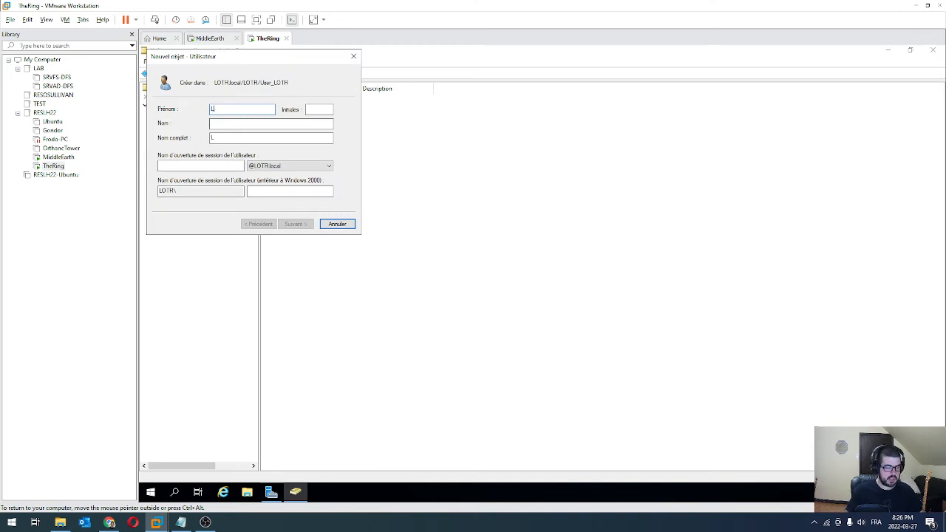
text(ego)
key(Tab)
key(Tab)
key(Tab)
key(Tab)
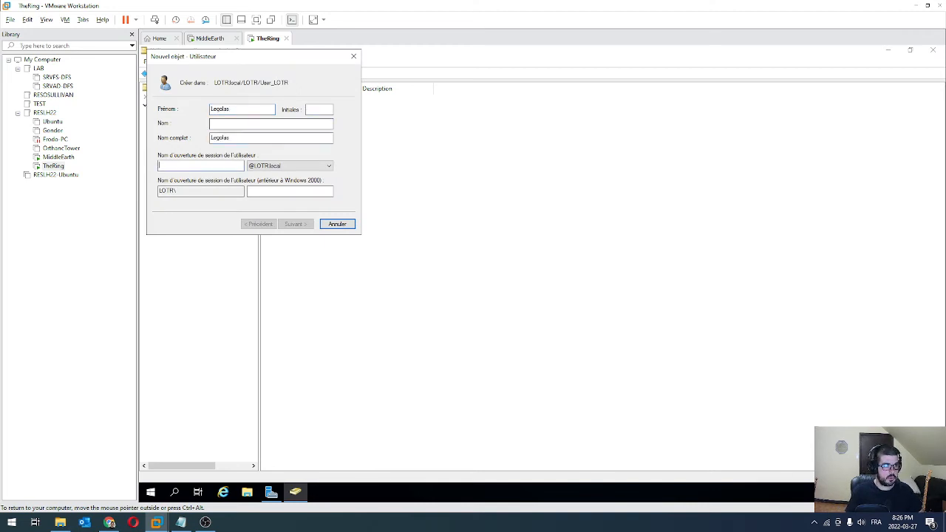
text(legolas)
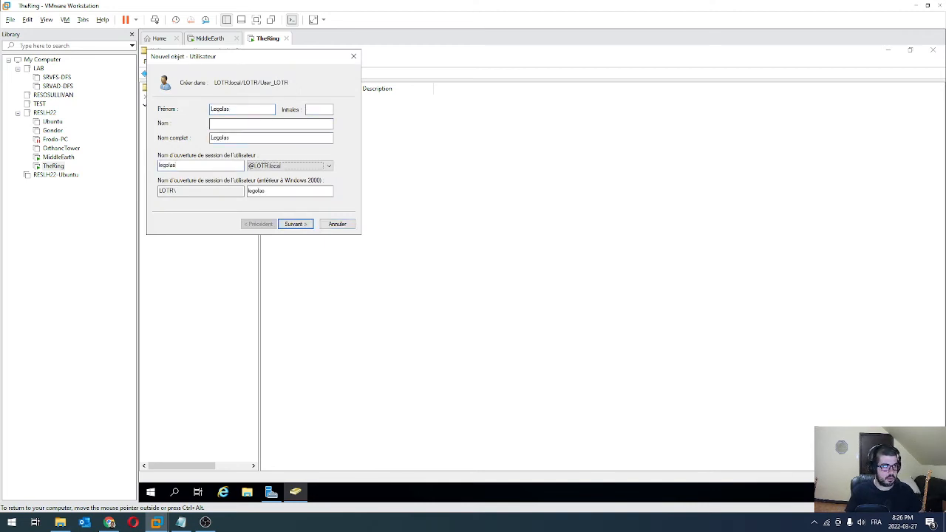
click(309, 225)
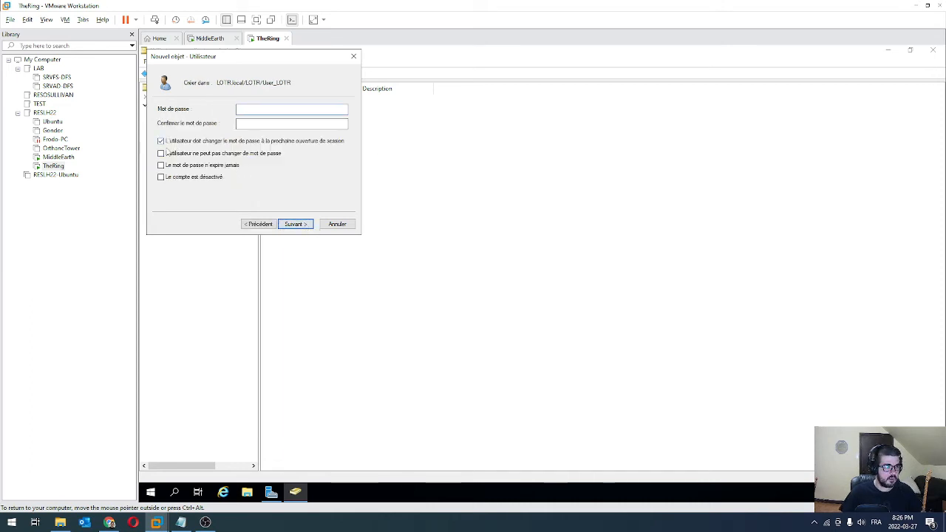
Give Legolas a never-expiring password with no forced change and finish creating the account
click(180, 142)
click(169, 166)
click(305, 108)
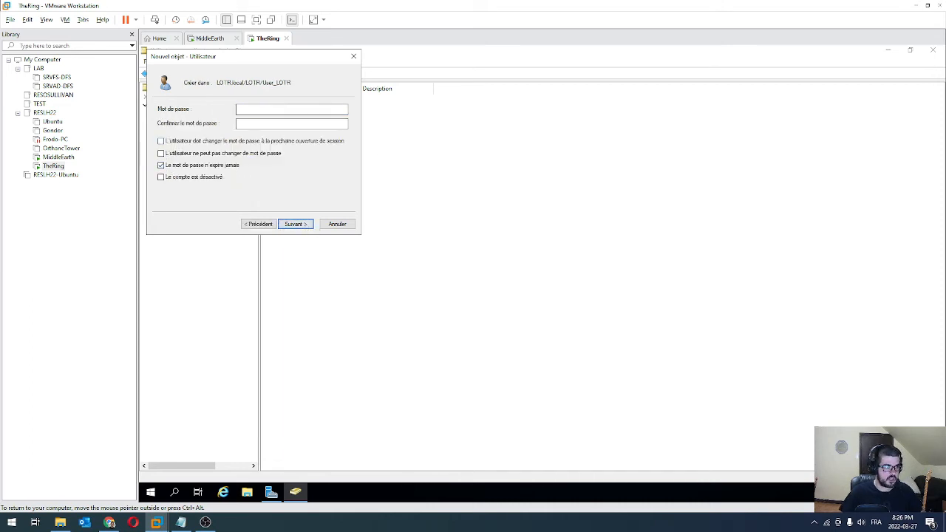
text(•••••••)
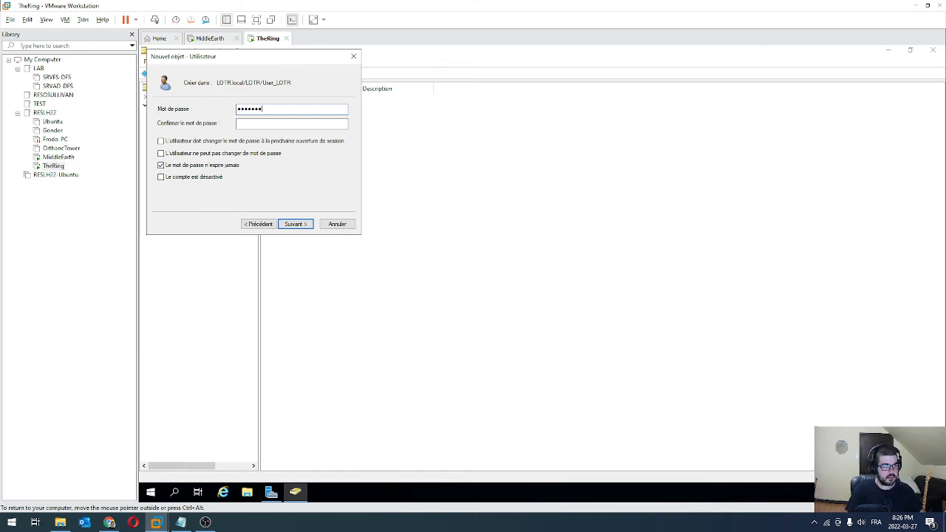
text(•••••••)
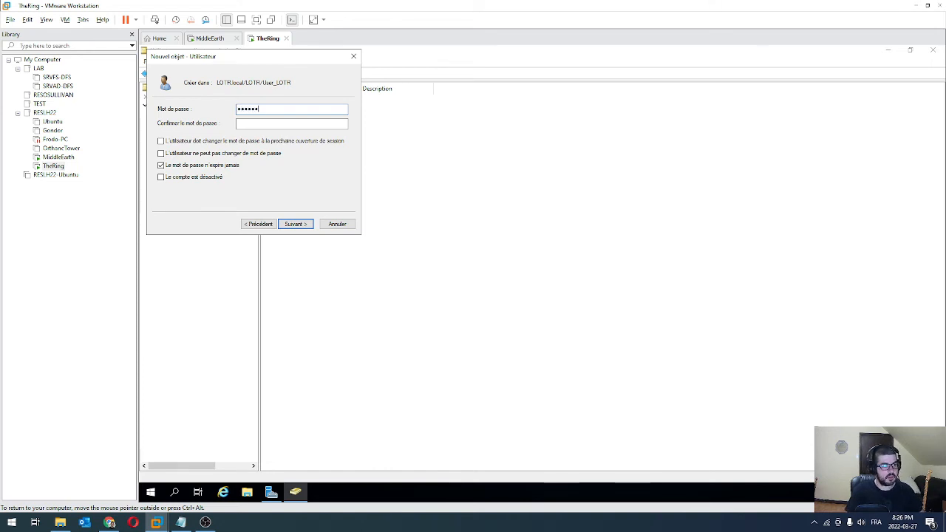
key(Tab)
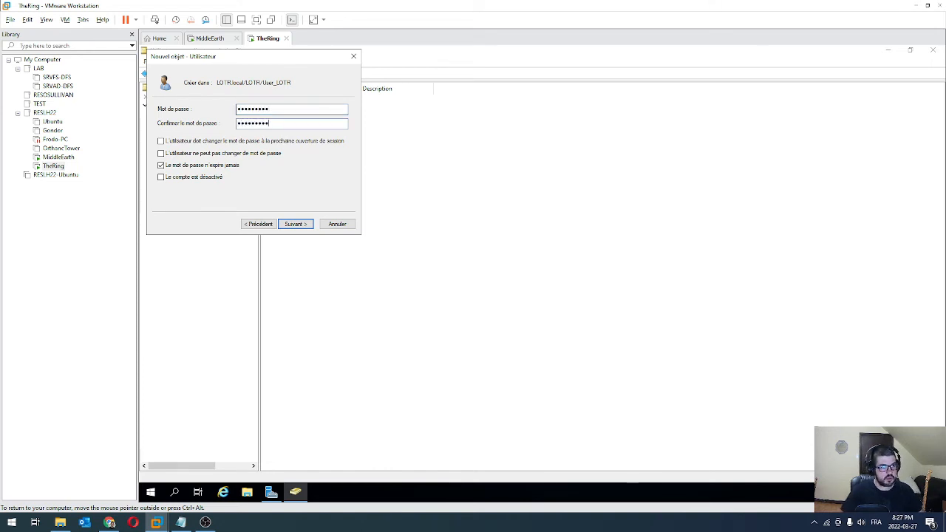
click(296, 224)
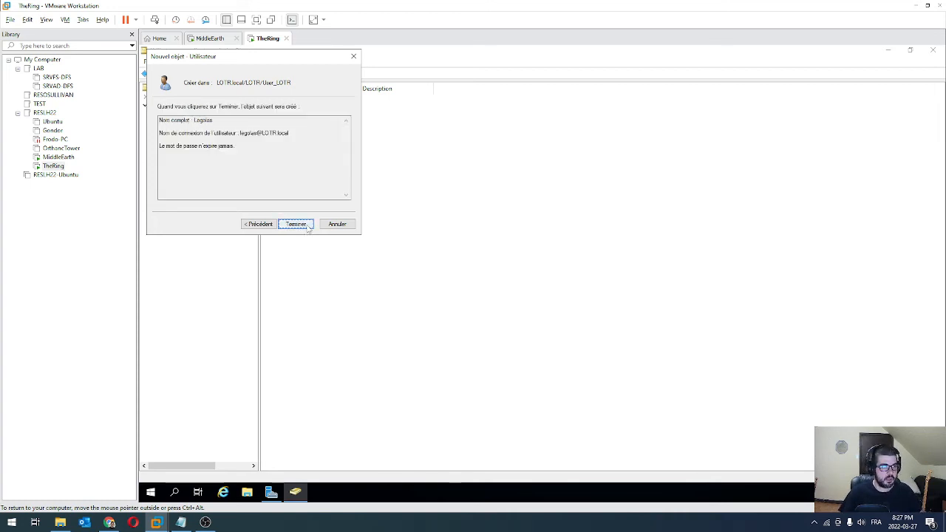
click(298, 224)
click(324, 170)
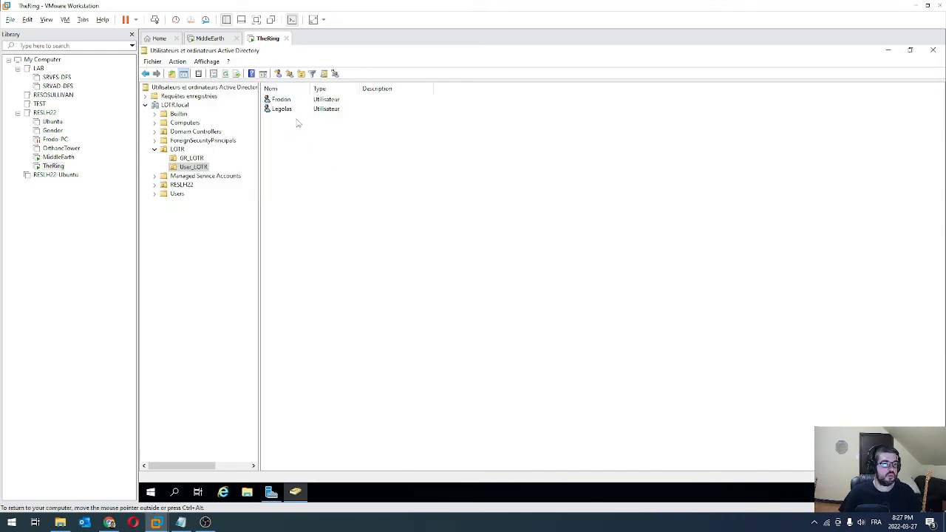
double_click(281, 99)
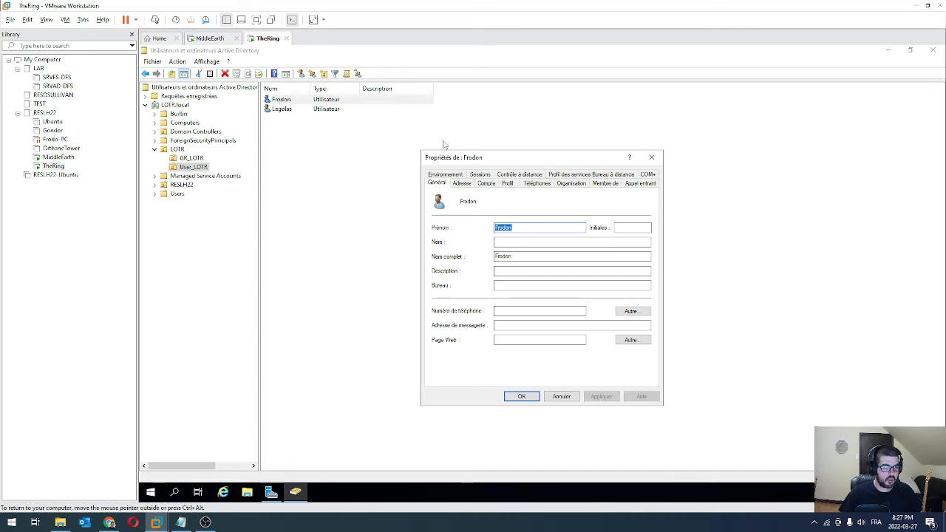
click(652, 157)
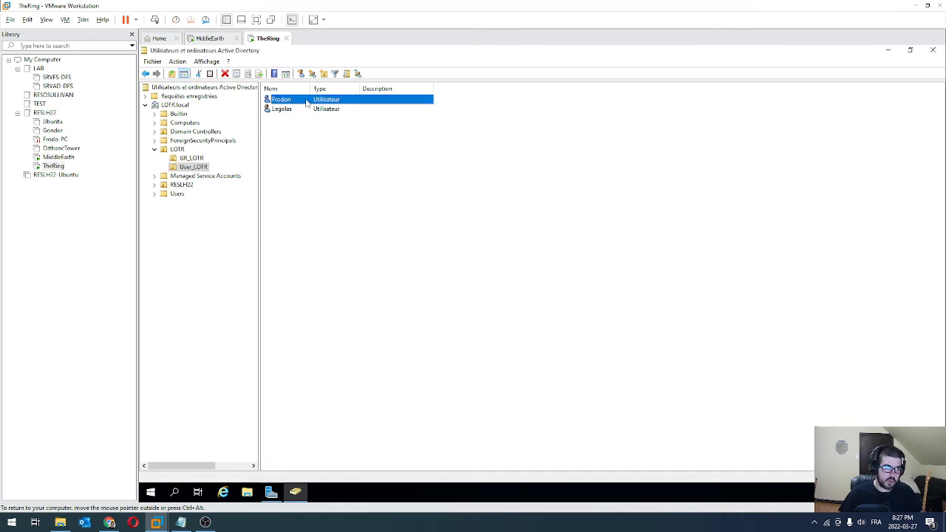
right_click(306, 102)
click(340, 237)
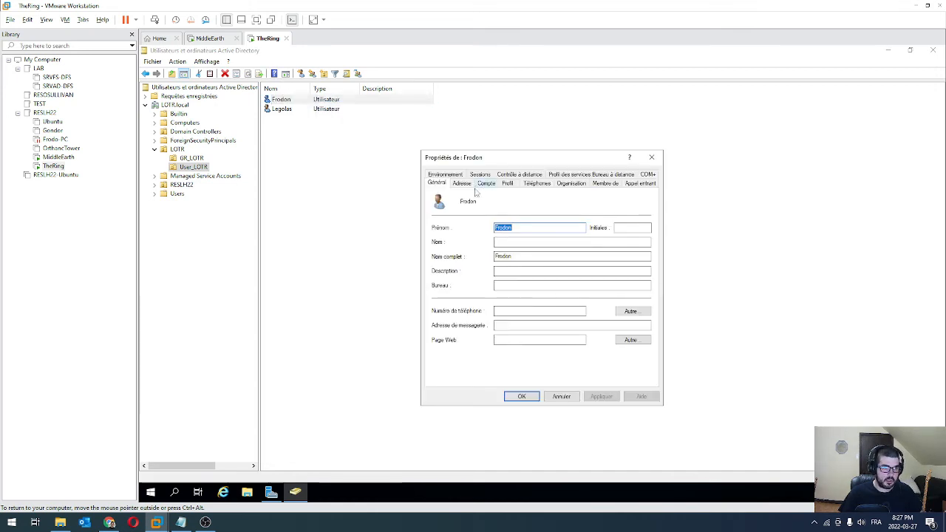
click(514, 272)
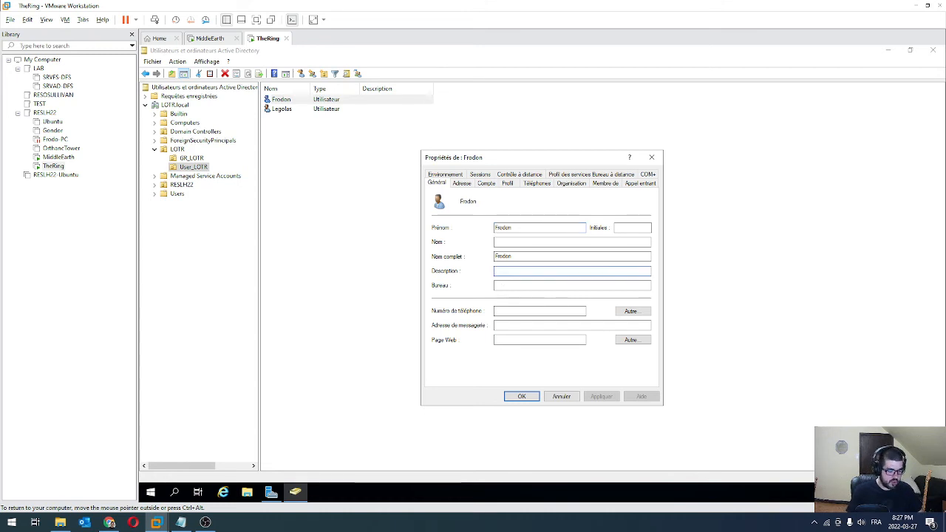
text(H)
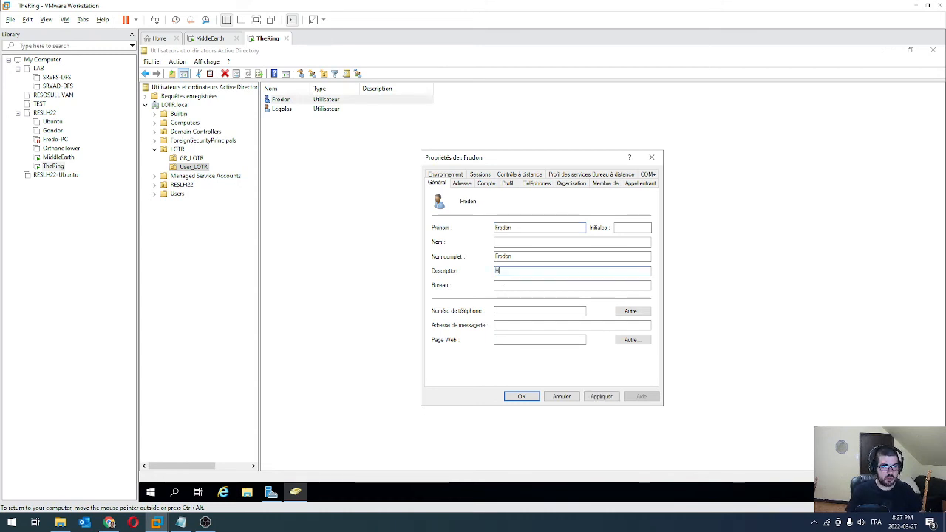
text(obbit)
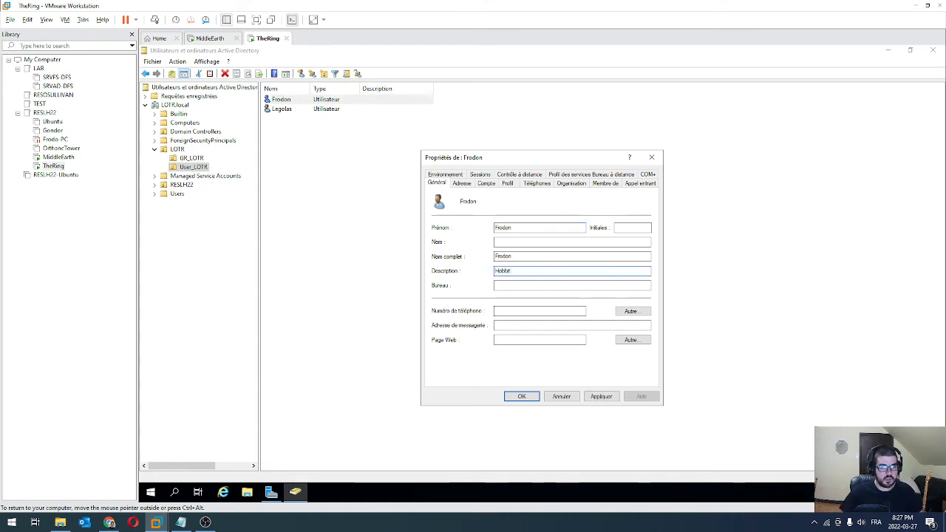
click(518, 396)
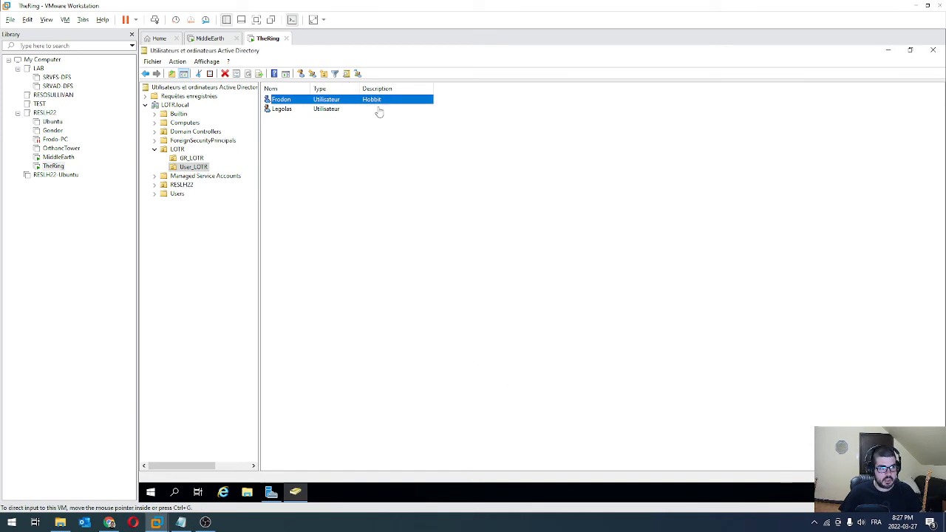
double_click(282, 109)
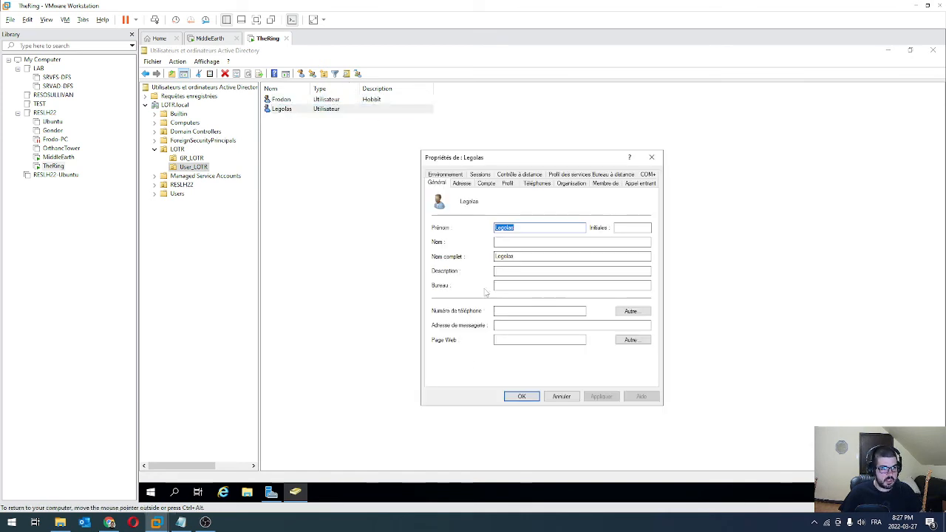
click(540, 271)
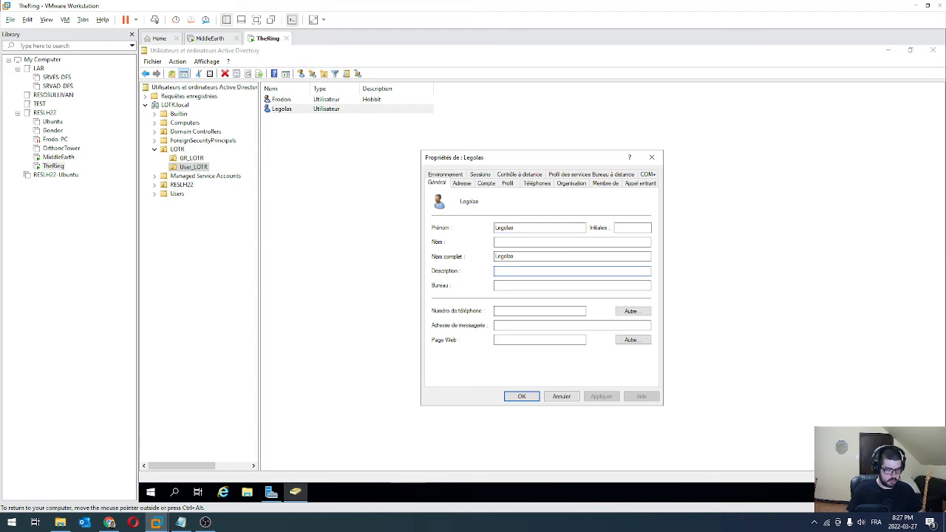
text(Elfe)
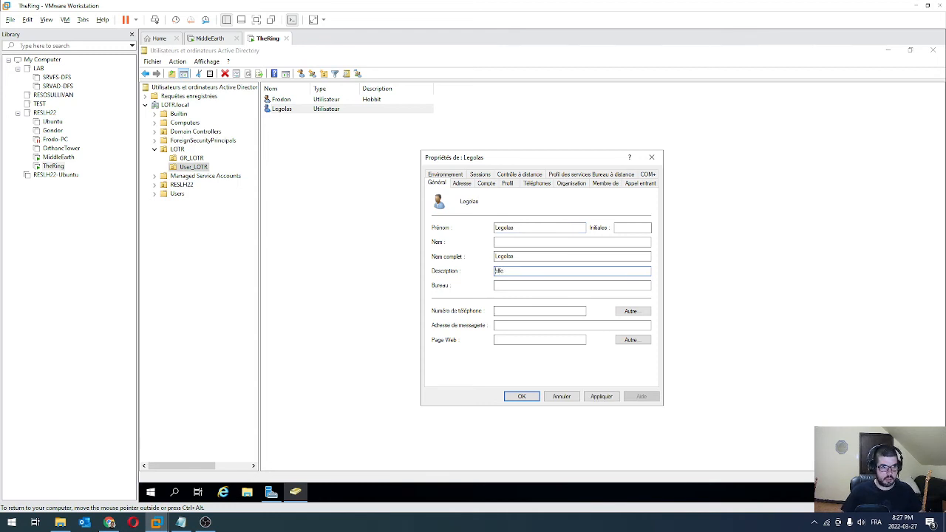
key(Return)
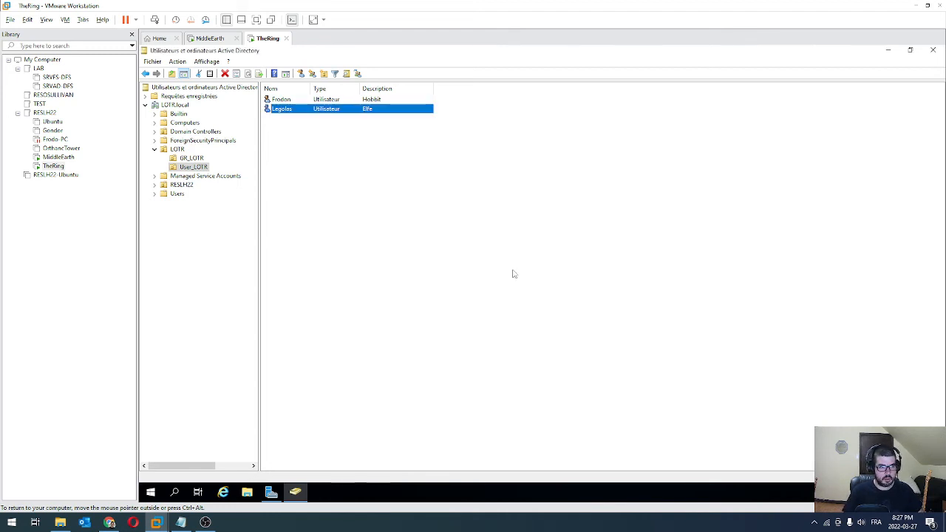
Show the GR_LOTR unit's groups, GR_Elfe and GR_Hobbit
click(368, 148)
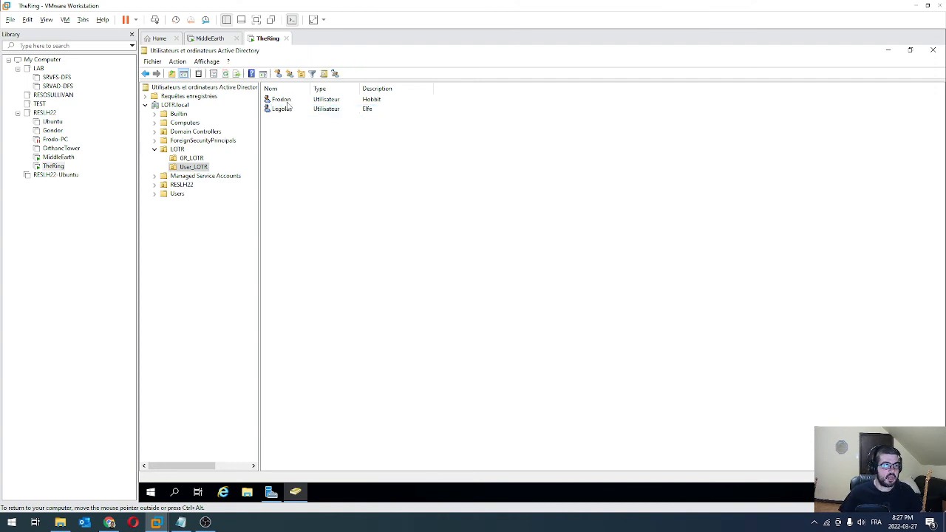
click(275, 99)
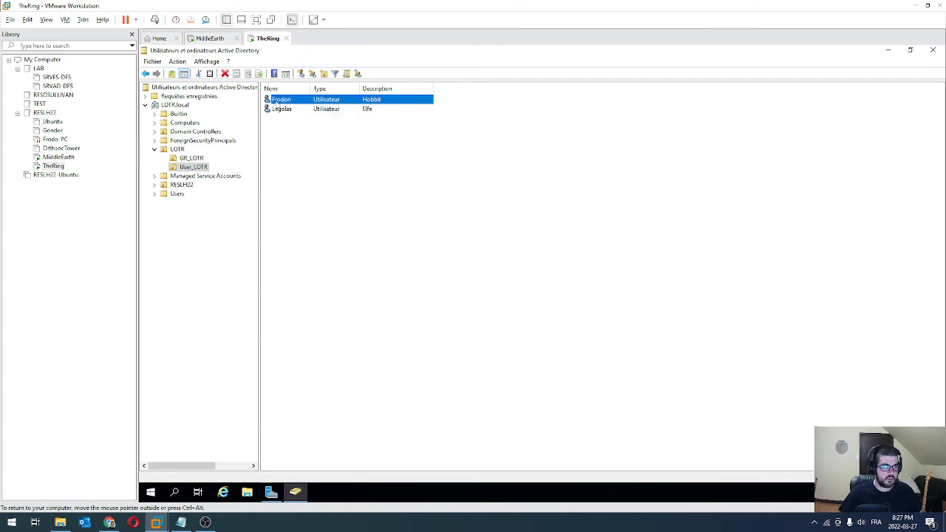
click(192, 158)
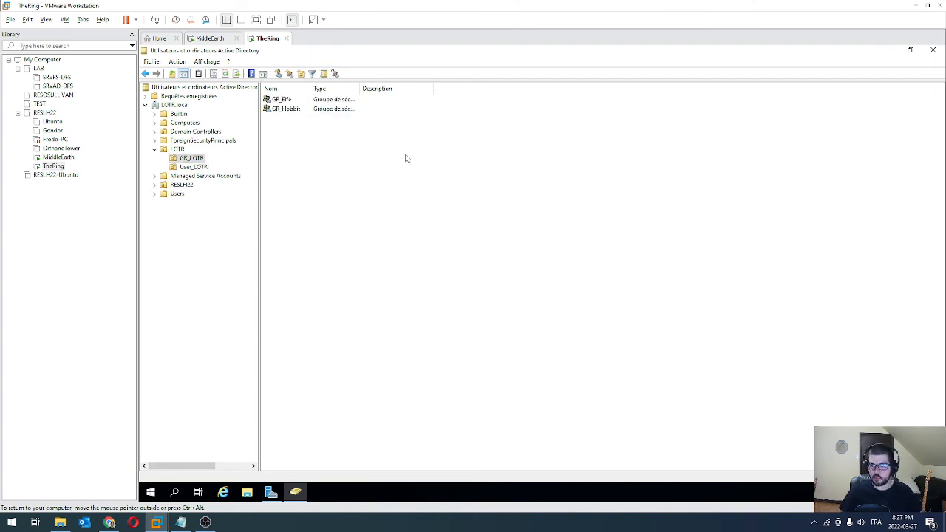
Add the user legolas to the GR_Elfe group's members
double_click(282, 102)
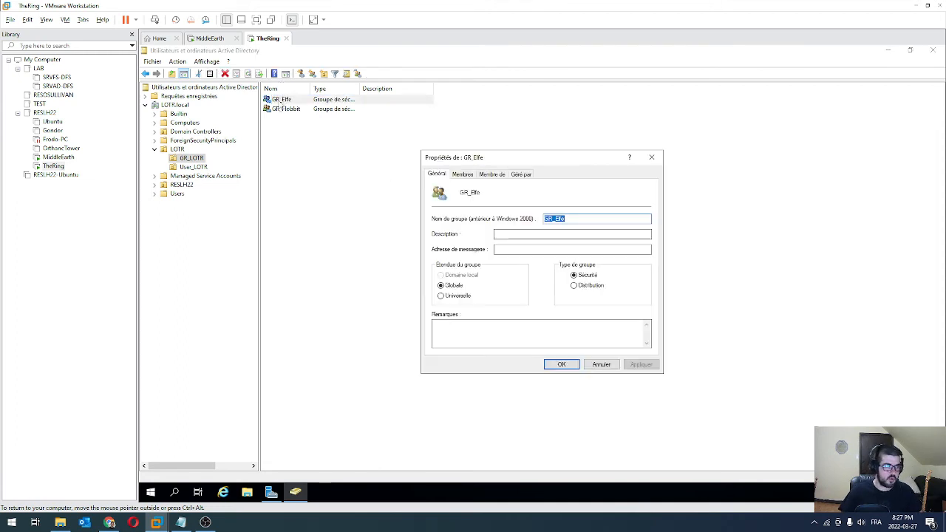
key(Escape)
right_click(279, 101)
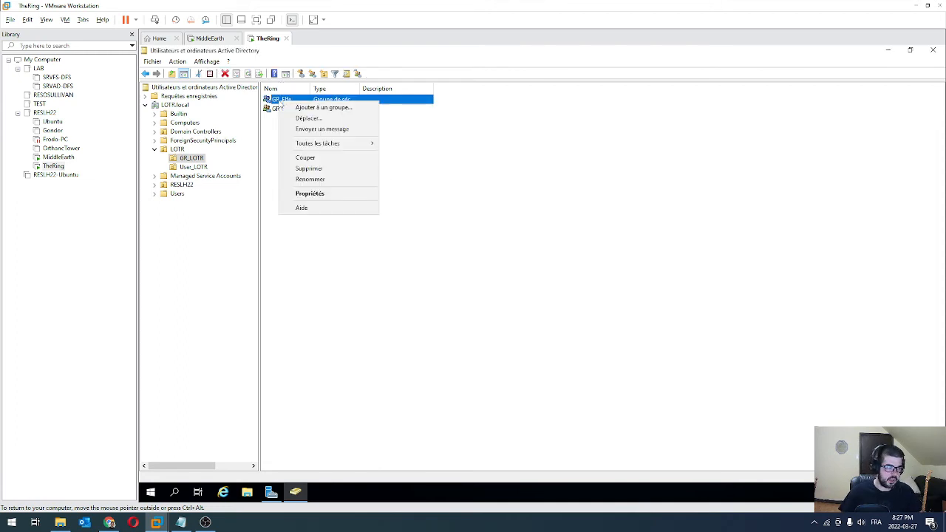
click(326, 195)
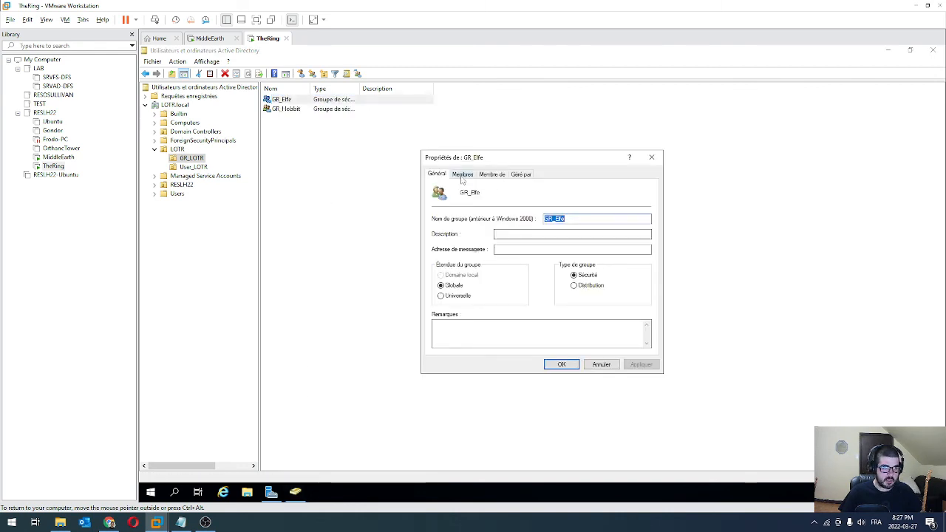
click(462, 174)
click(457, 337)
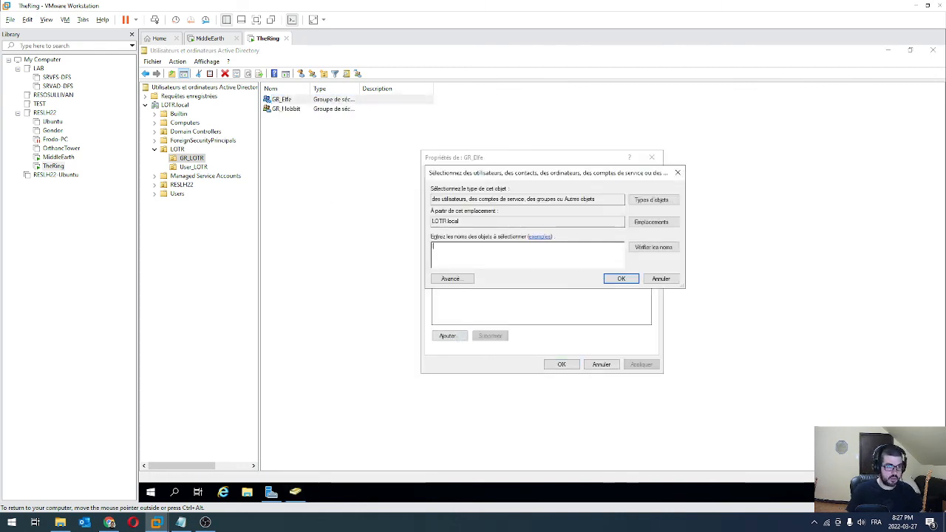
text(legolas)
click(653, 247)
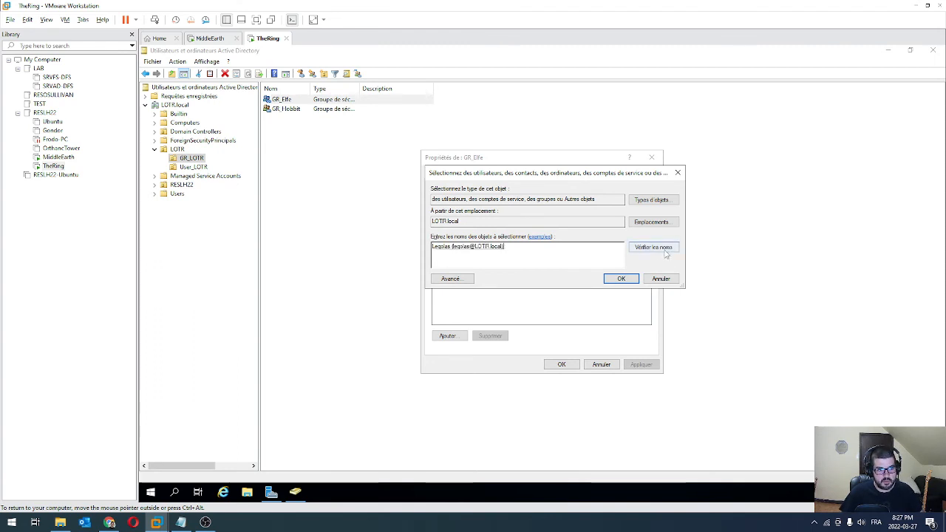
click(622, 280)
click(562, 365)
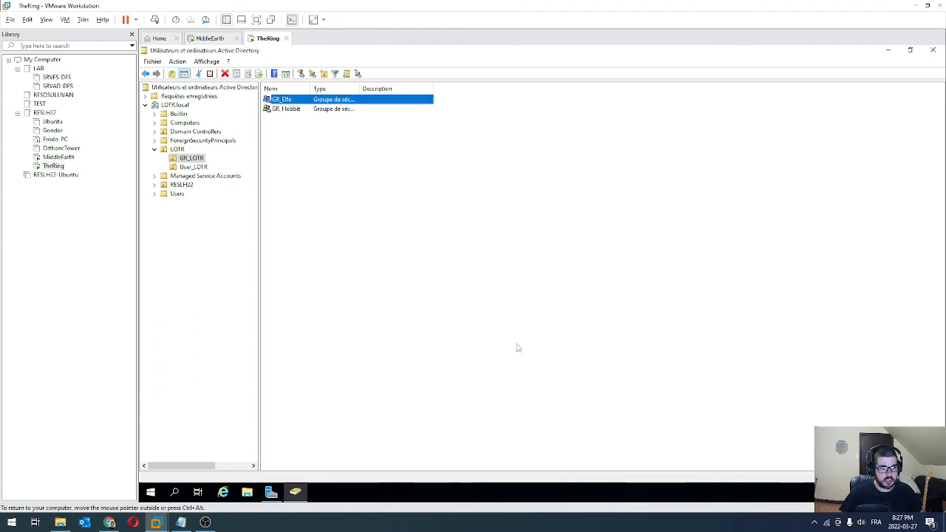
Confirm Legolas is listed in GR_Elfe's members, then list User_LOTR's users again
double_click(276, 100)
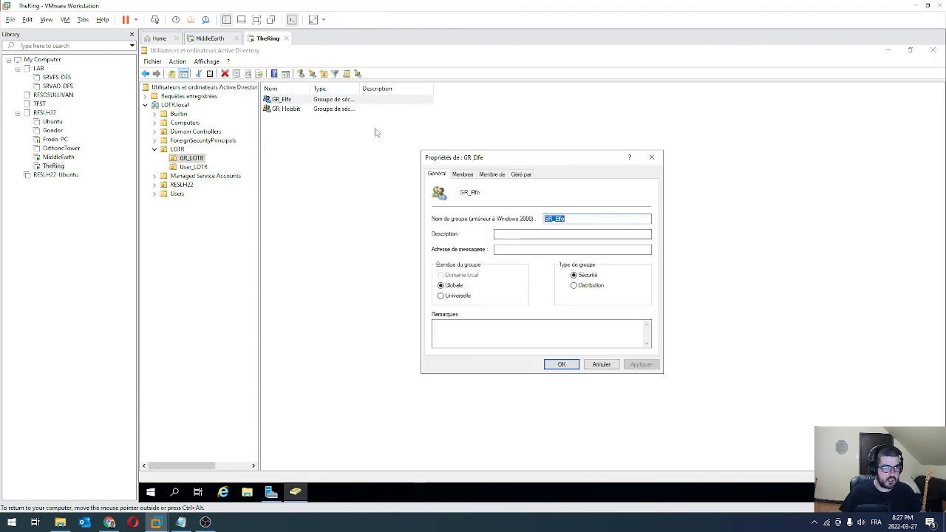
click(463, 174)
click(651, 157)
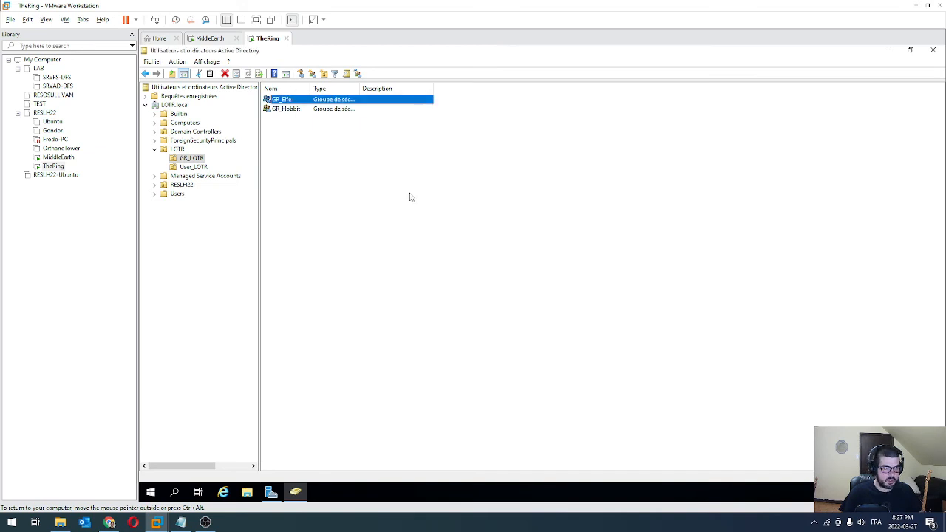
click(189, 168)
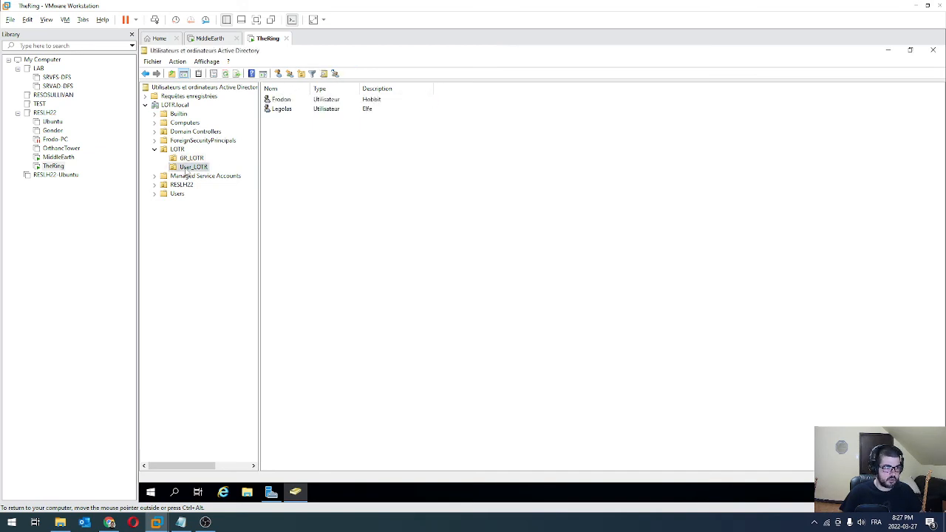
Open Frodon's group memberships to add him to a group
double_click(281, 99)
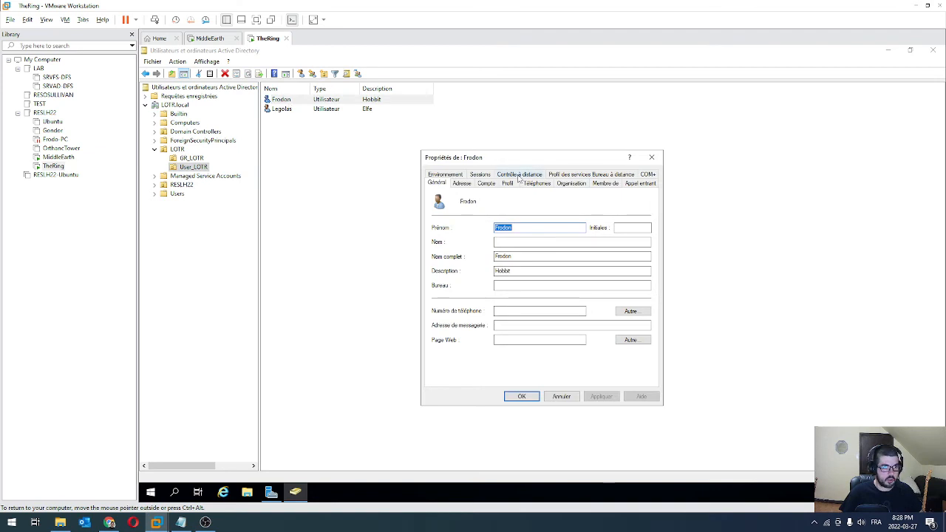
drag(583, 158, 549, 134)
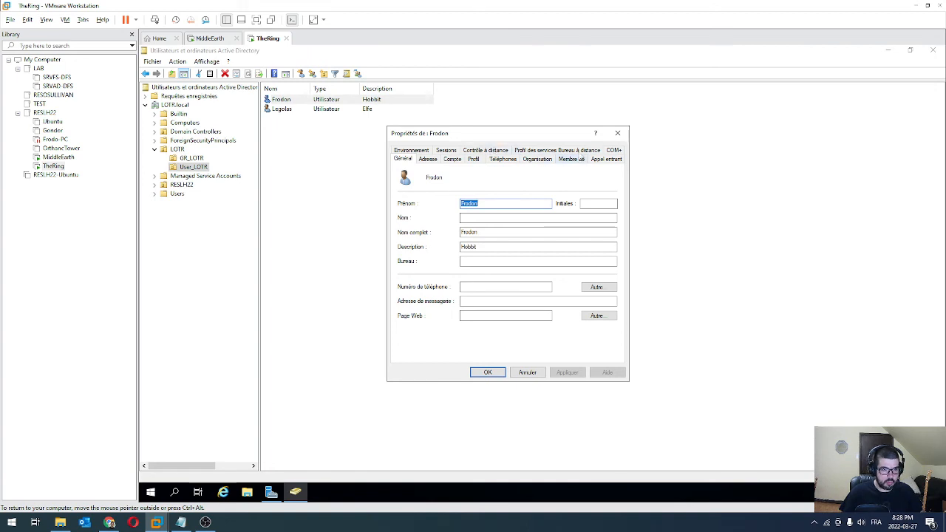
click(569, 159)
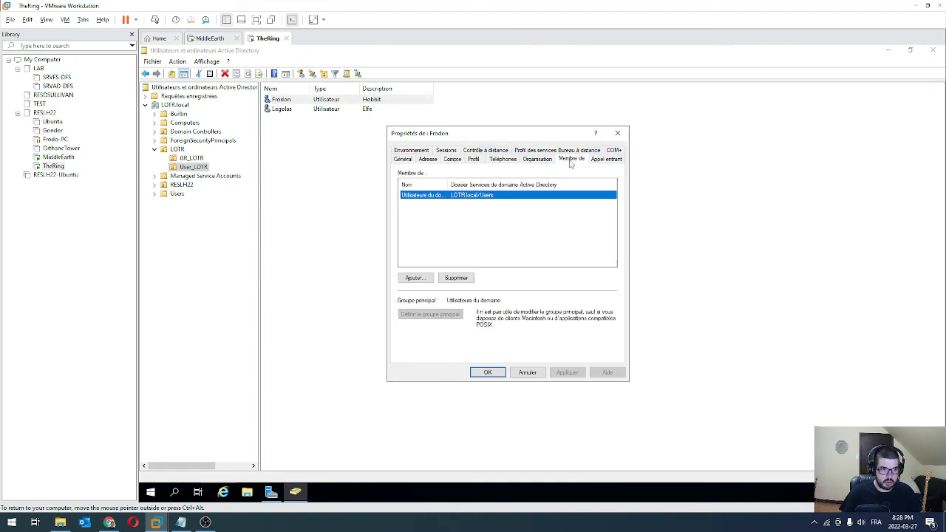
click(415, 278)
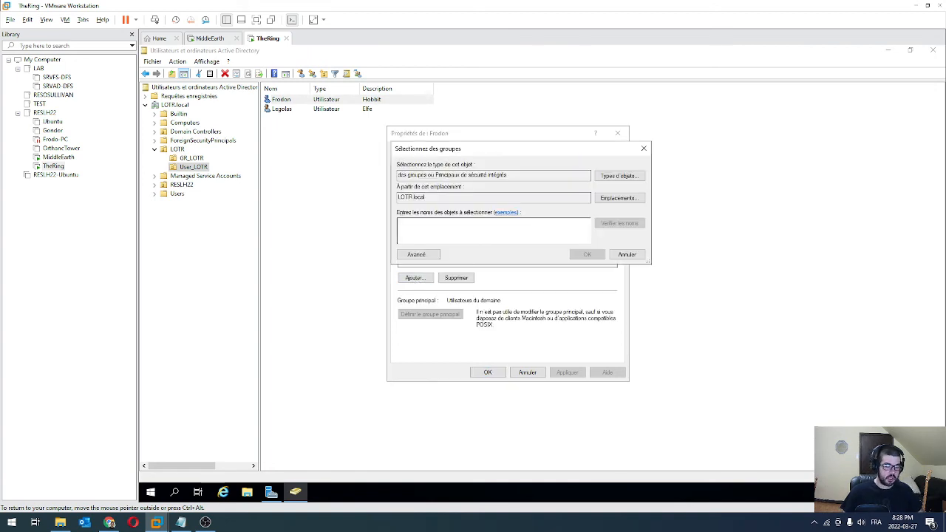
Find groups matching GR, add Frodon to GR_Hobbit, and show GR_LOTR's groups
text(GR)
key(BackSpace)
key(BackSpace)
text(R)
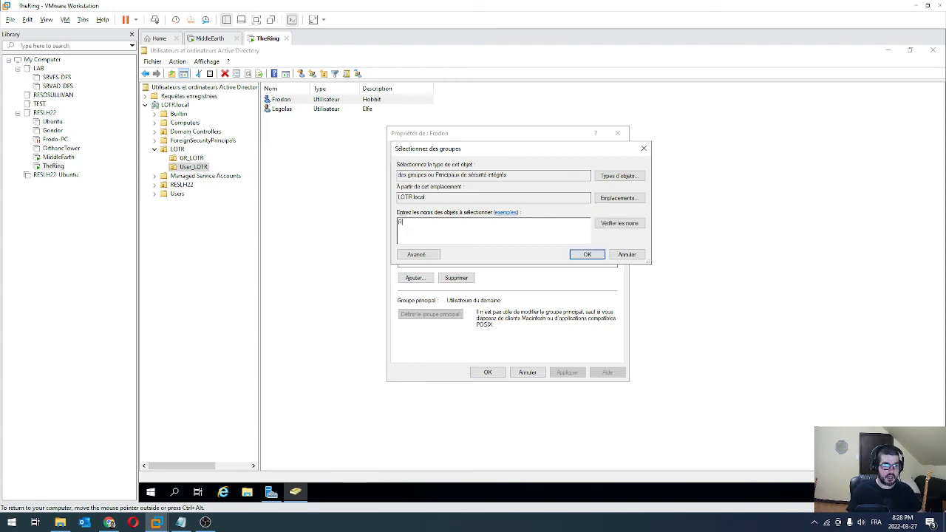
key(BackSpace)
text(GR_)
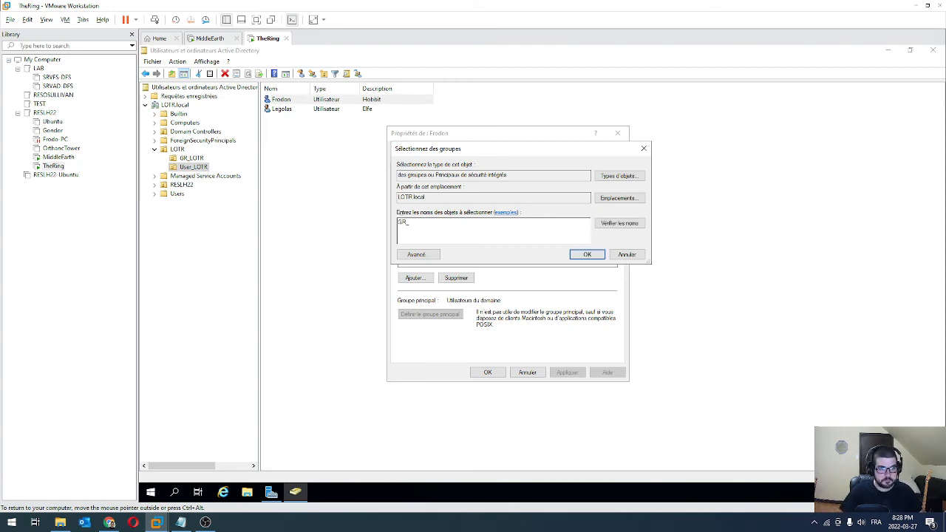
click(619, 223)
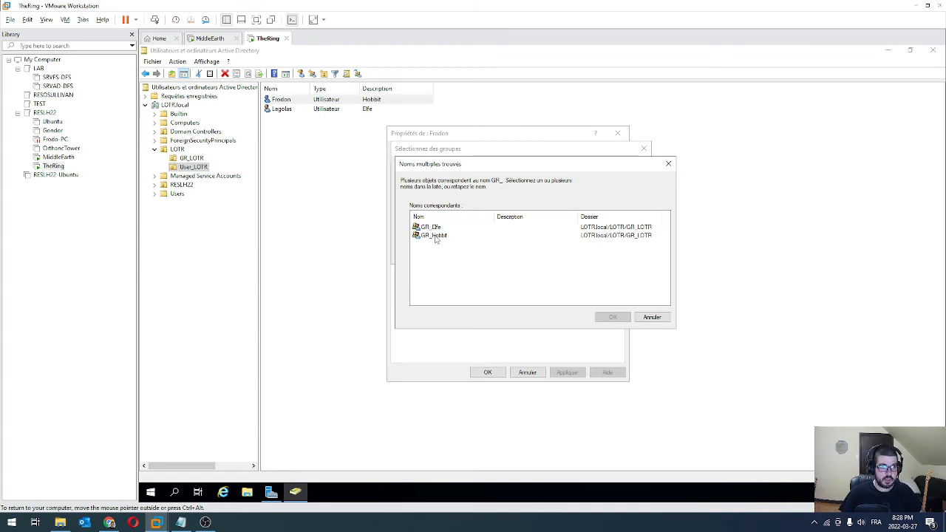
double_click(436, 235)
click(586, 255)
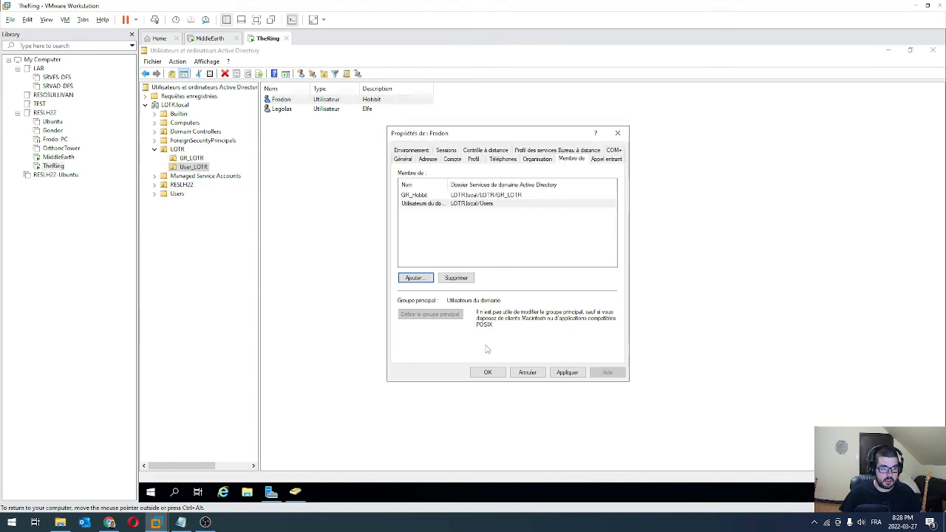
click(493, 374)
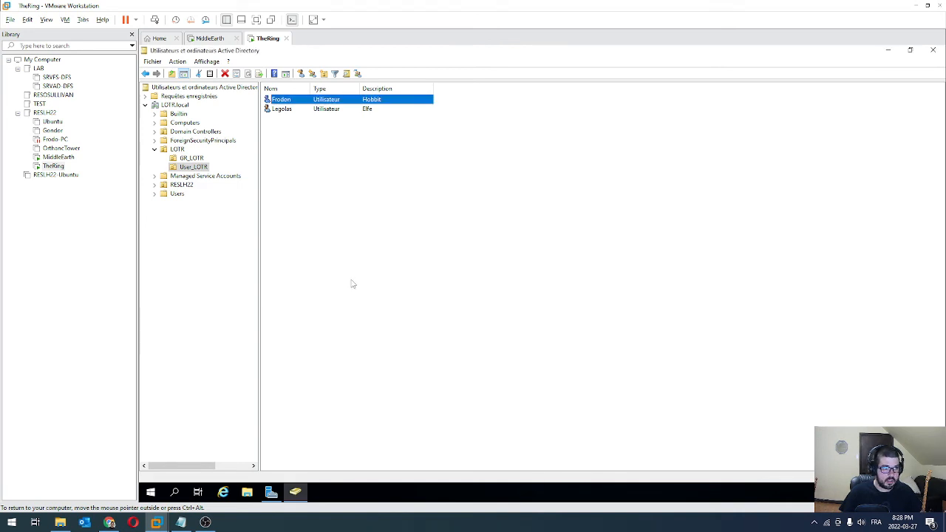
click(189, 159)
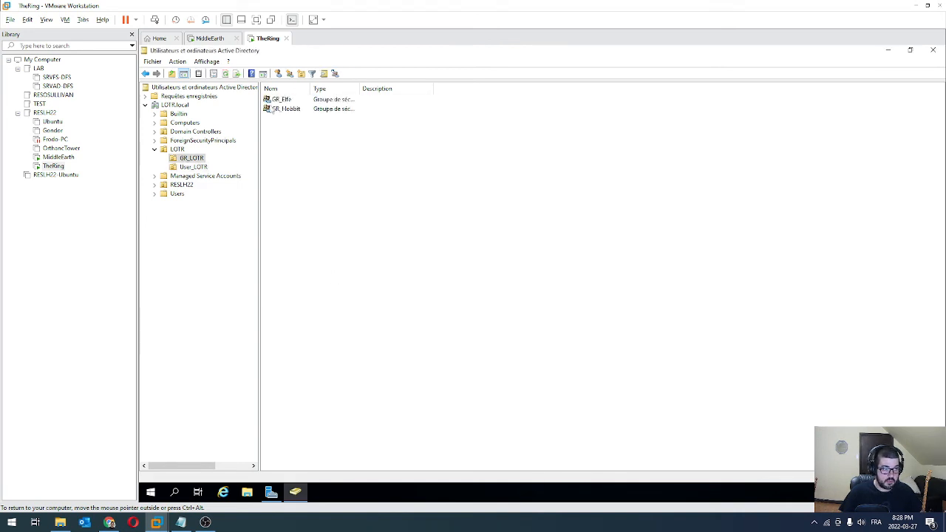
Check that Frodon appears in GR_Hobbit's members, then select Frodon in User_LOTR
double_click(286, 109)
click(437, 151)
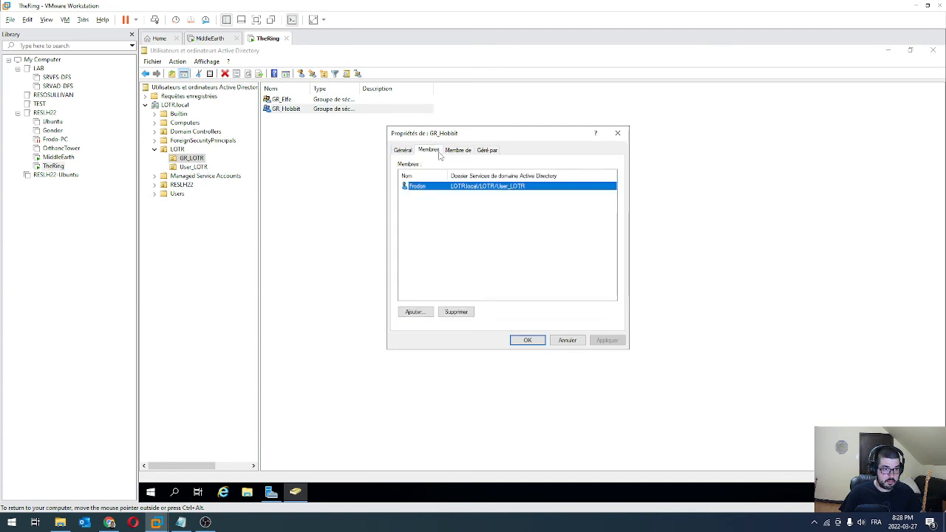
click(618, 133)
click(372, 148)
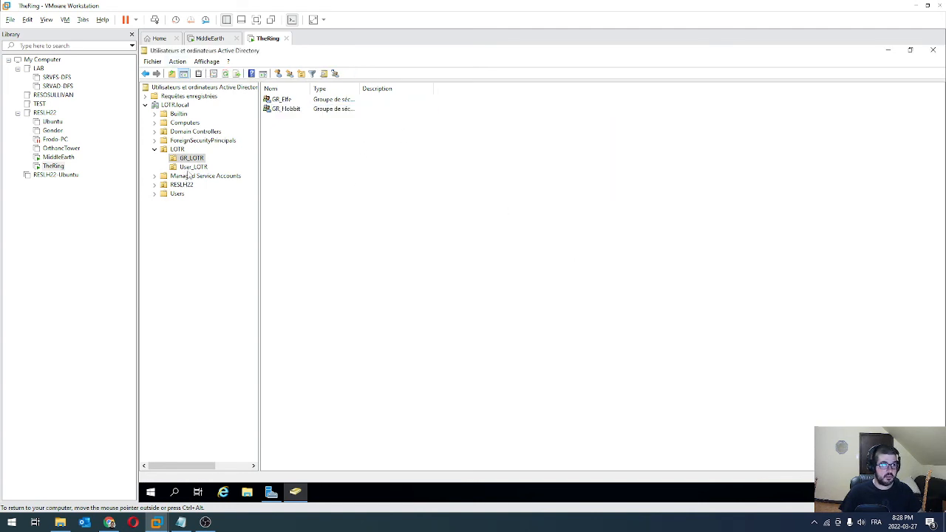
click(189, 169)
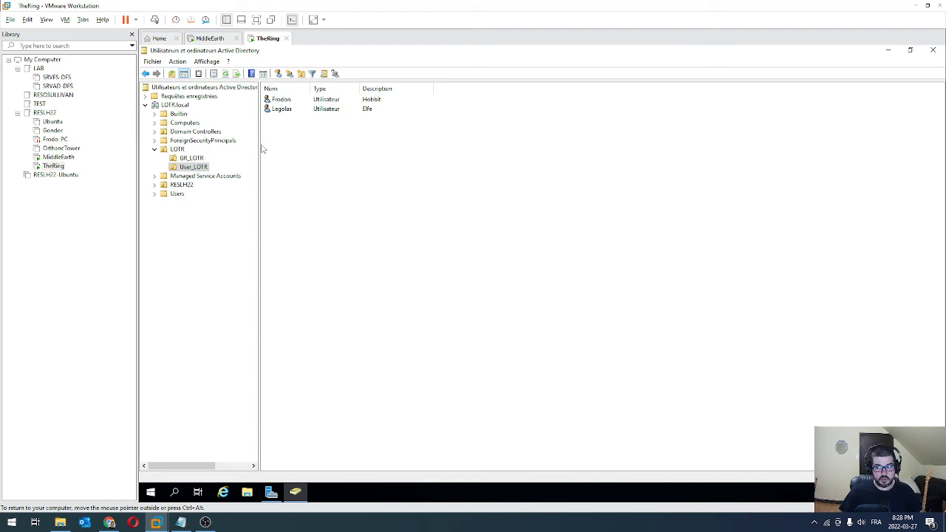
click(283, 105)
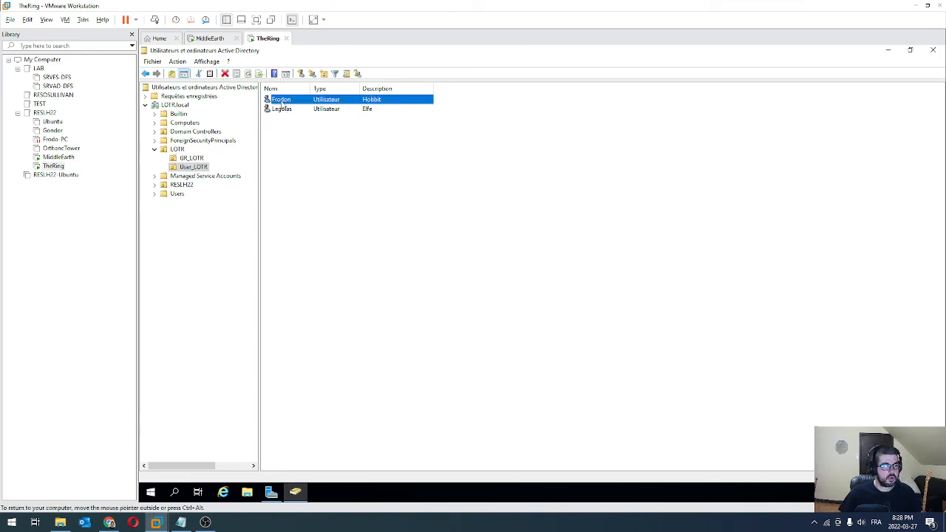
right_click(283, 104)
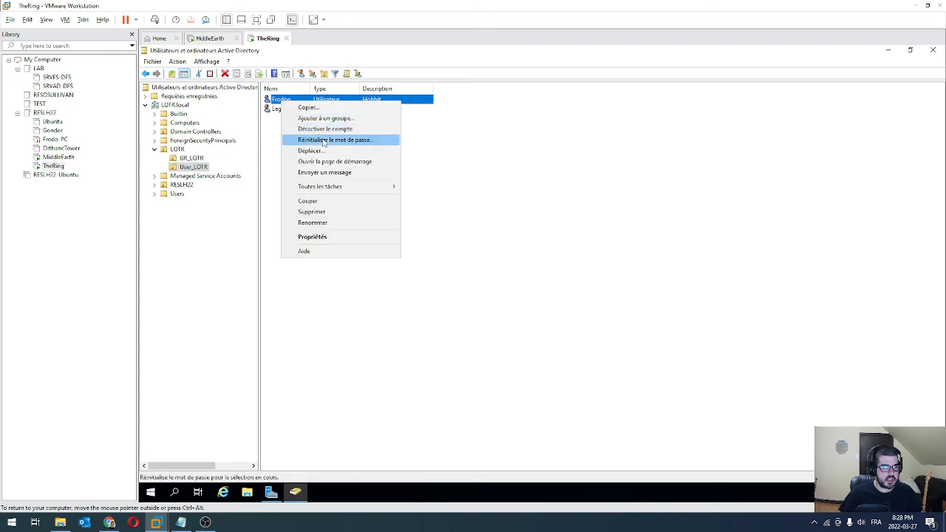
click(323, 141)
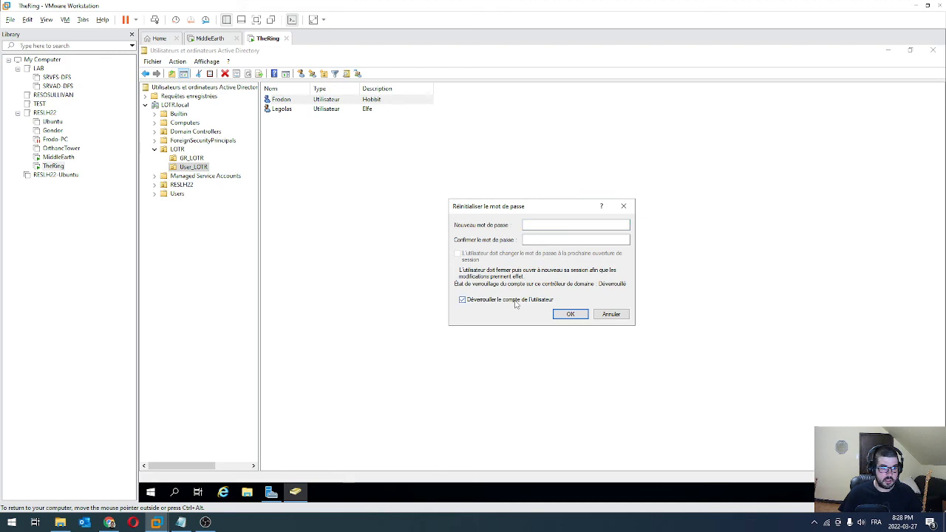
click(623, 206)
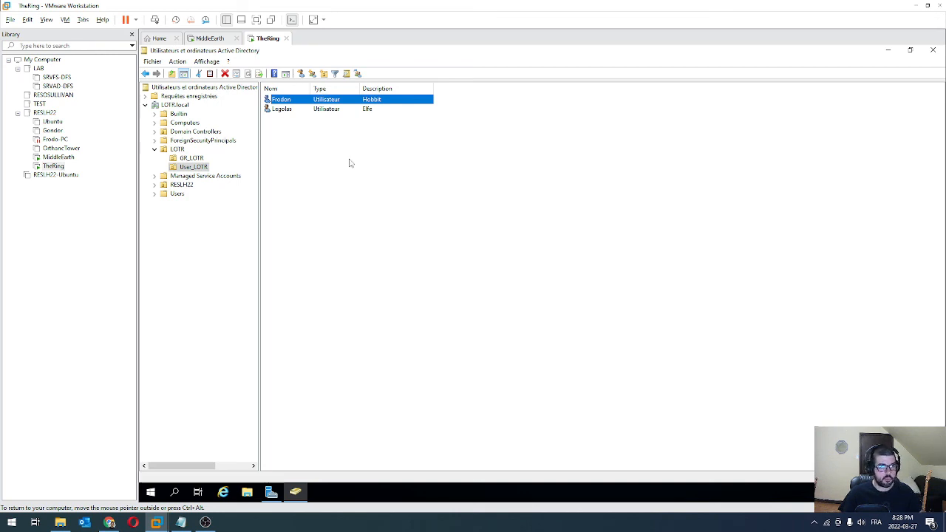
Restrict Frodon's logon hours to 08:00–21:00 every day
right_click(288, 103)
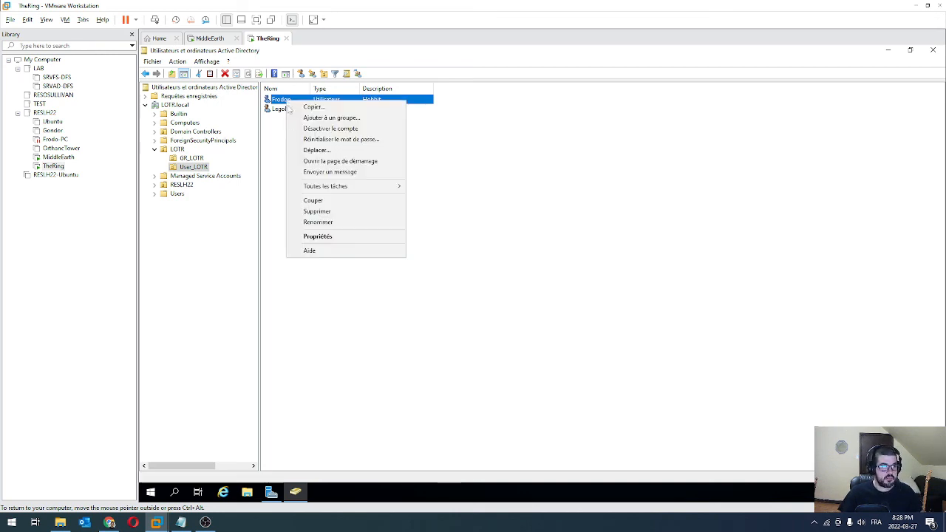
click(326, 238)
click(474, 159)
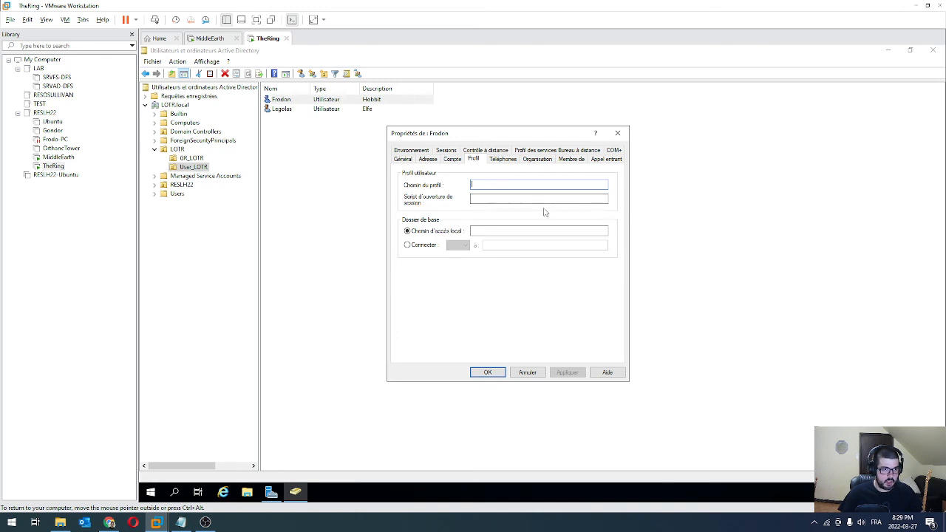
click(452, 159)
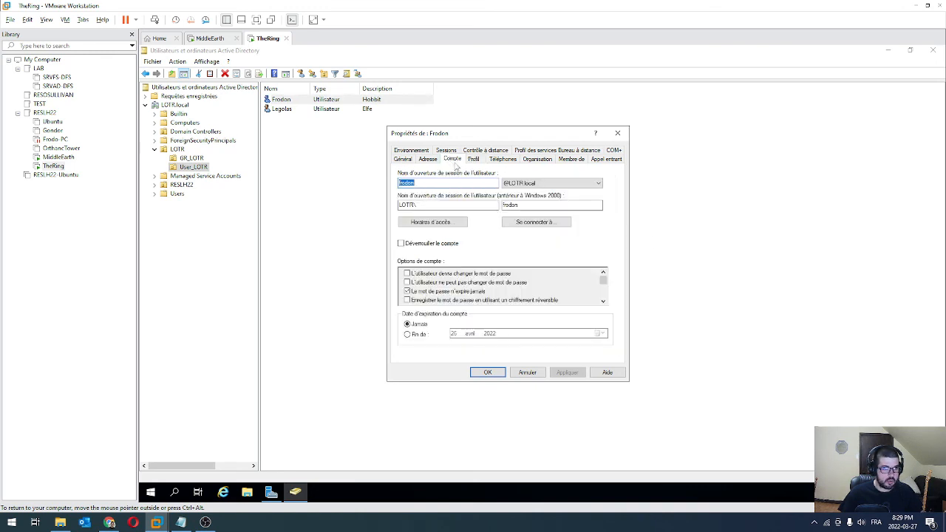
click(430, 223)
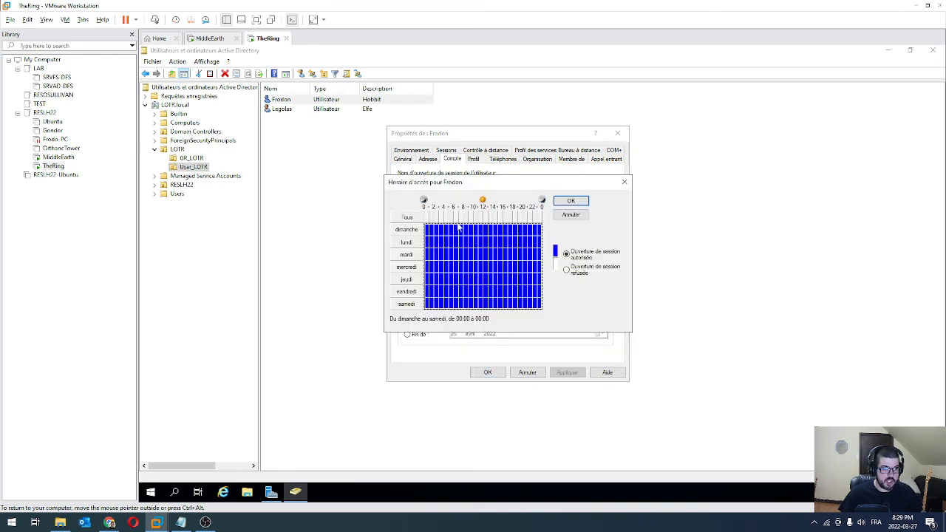
click(566, 270)
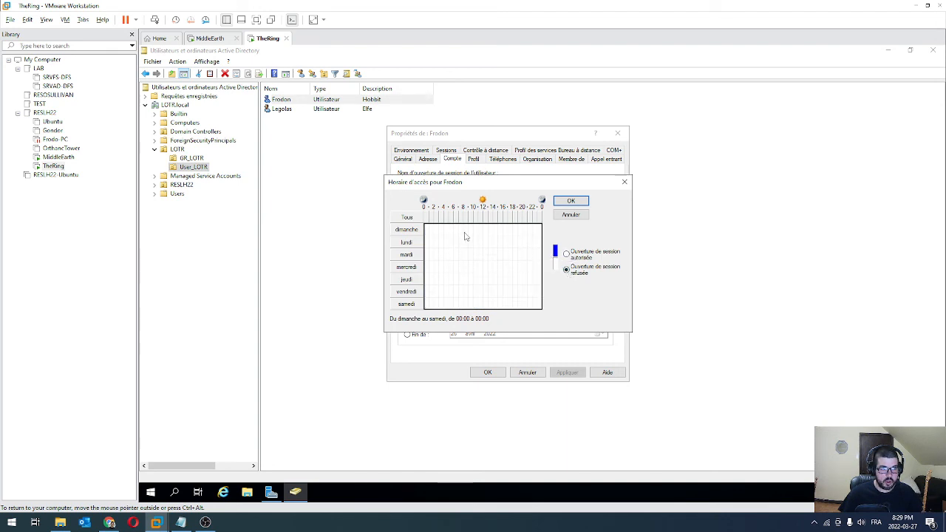
drag(465, 235, 527, 311)
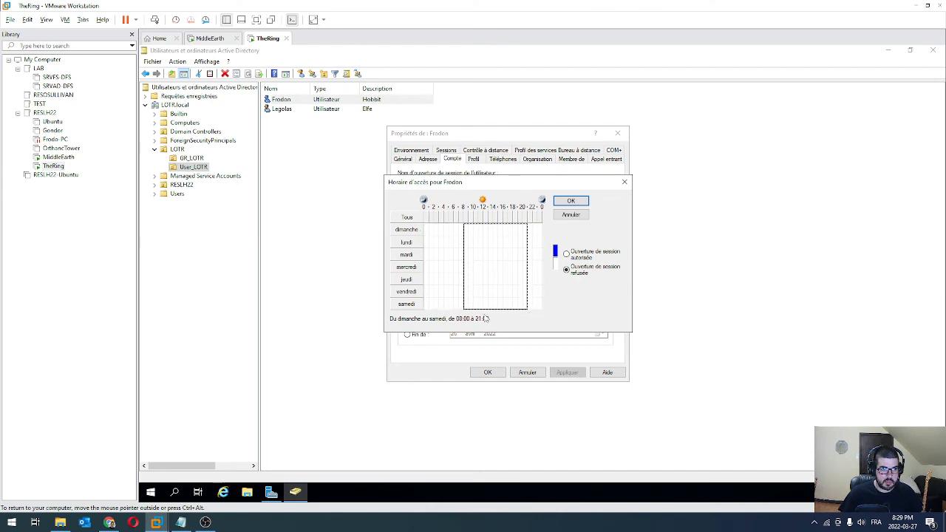
click(566, 254)
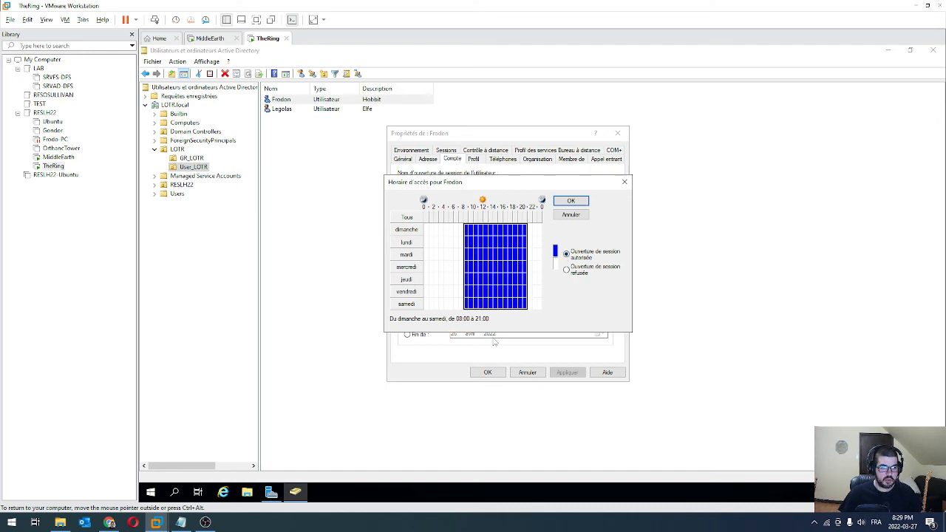
click(571, 200)
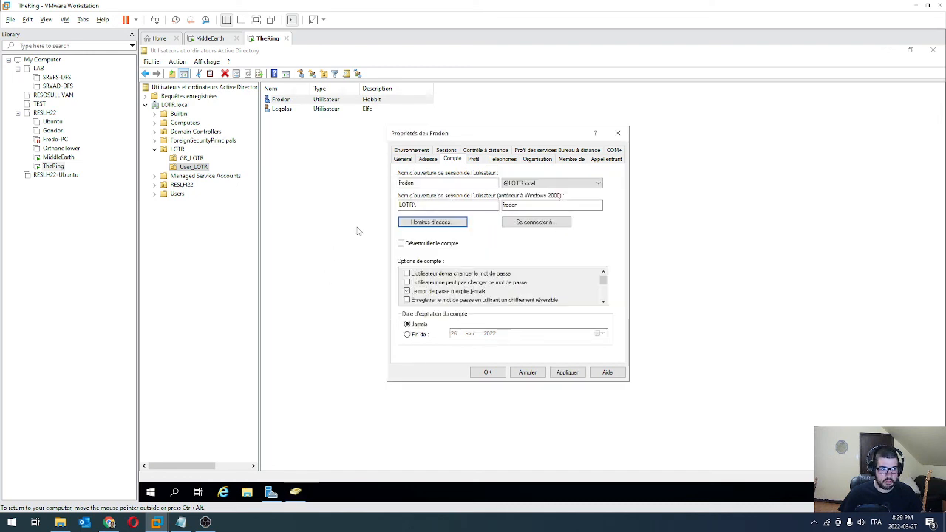
Change Frodon's logon hours to permit sign-in every day, all hours
click(432, 222)
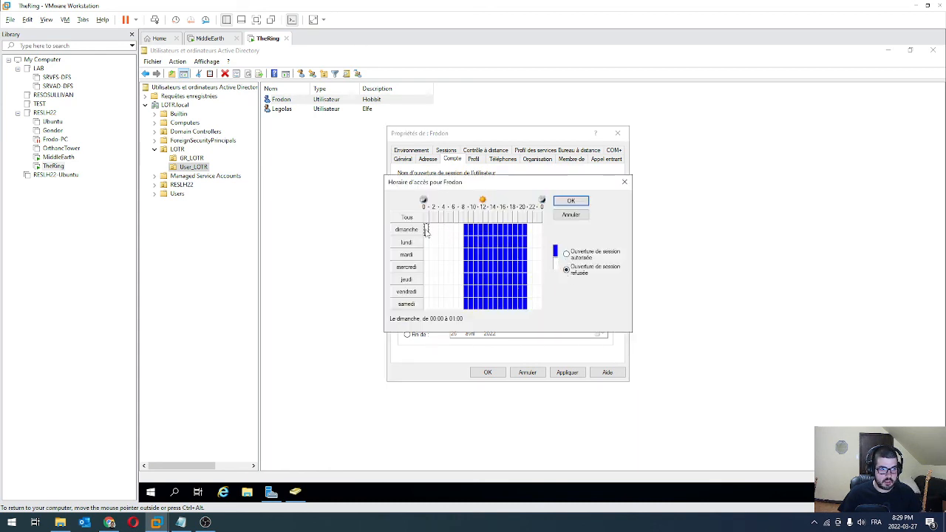
drag(426, 230, 543, 309)
click(566, 254)
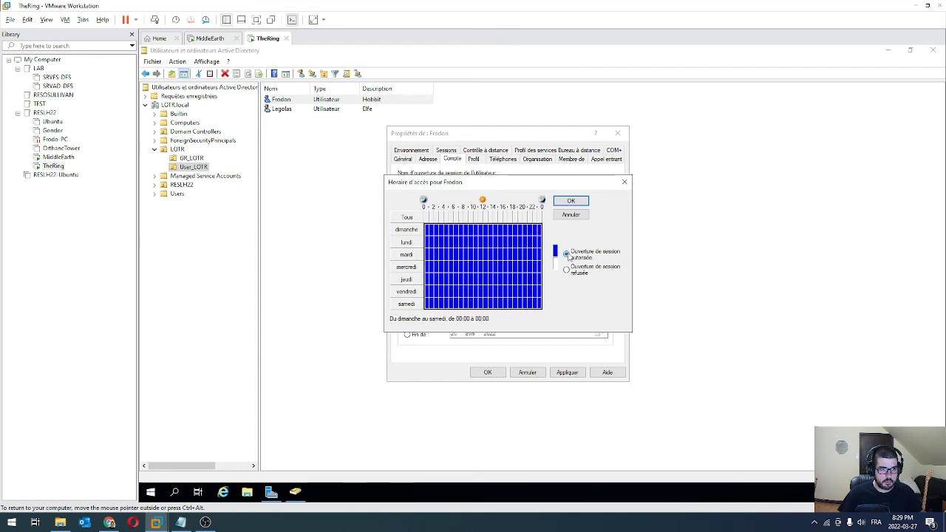
click(569, 204)
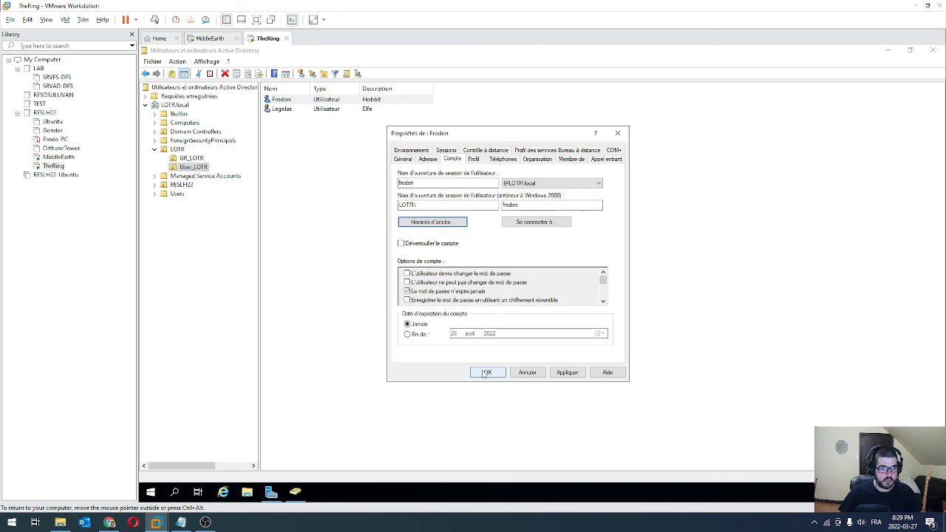
click(419, 335)
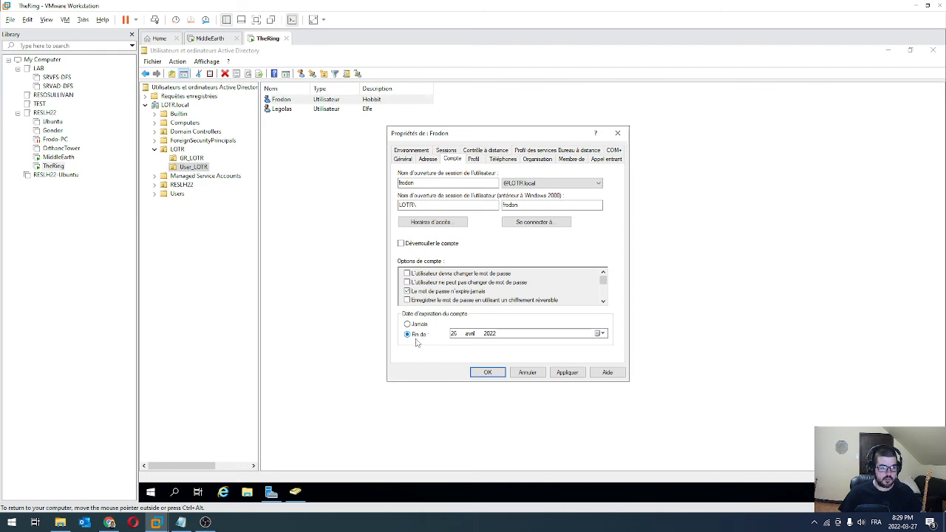
click(600, 333)
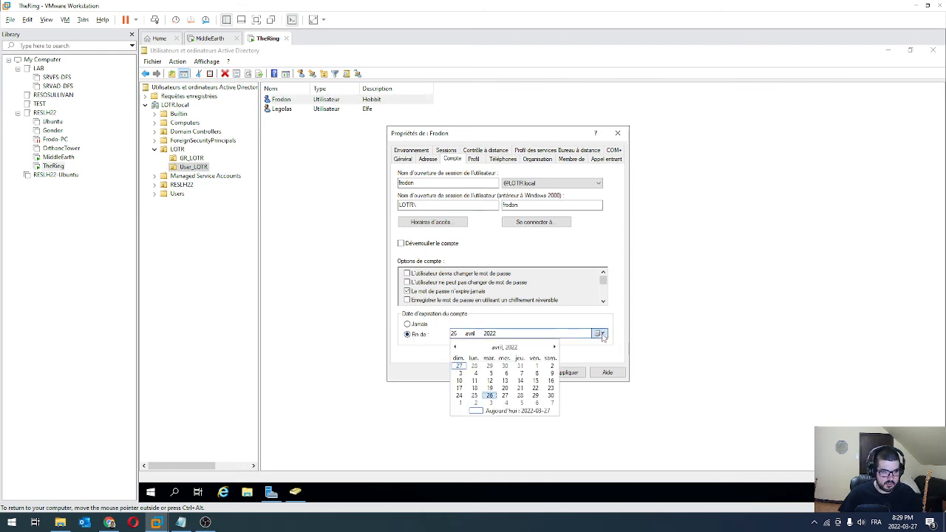
click(554, 347)
click(554, 348)
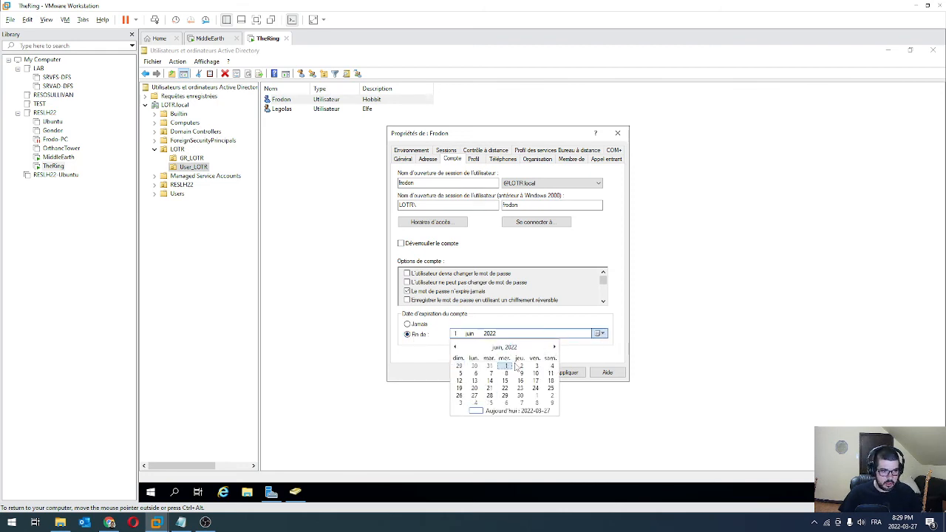
click(521, 395)
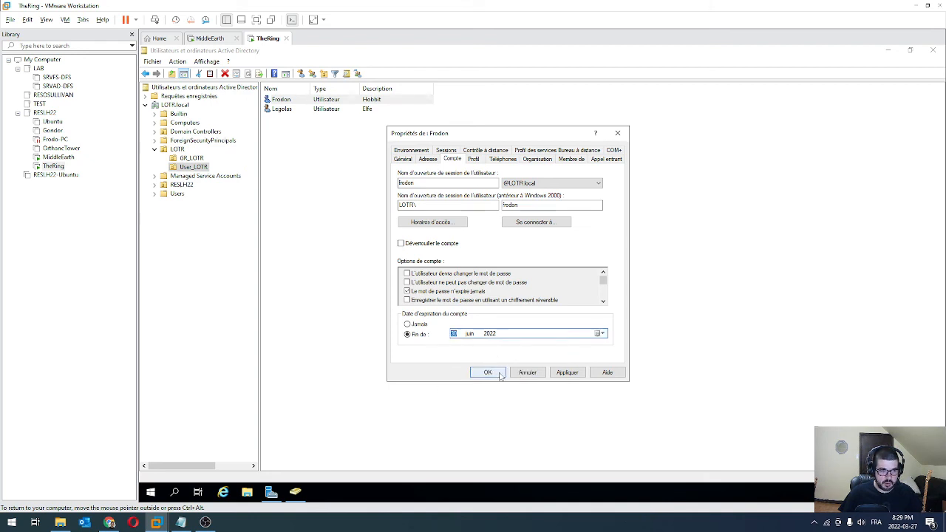
click(566, 373)
Close Frodon's properties and the ADUC console, returning to Server Manager
click(488, 372)
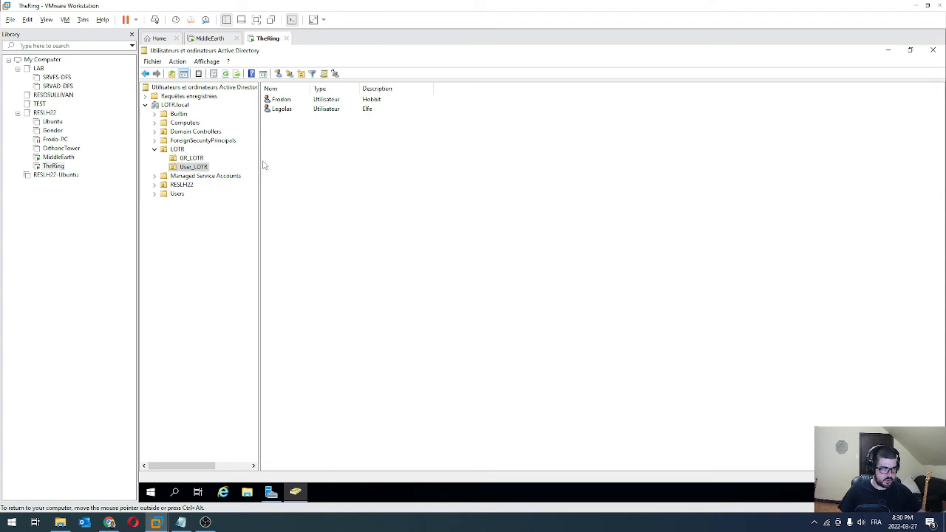
click(932, 50)
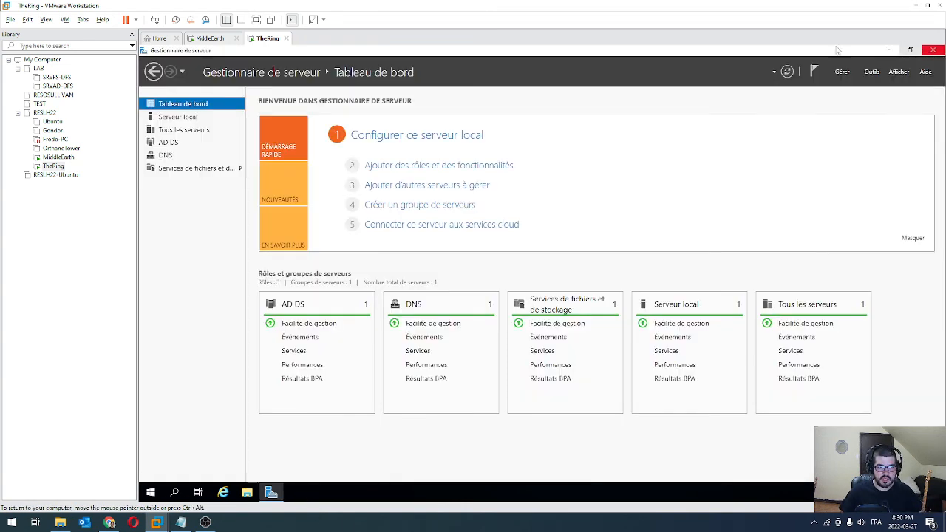
click(866, 73)
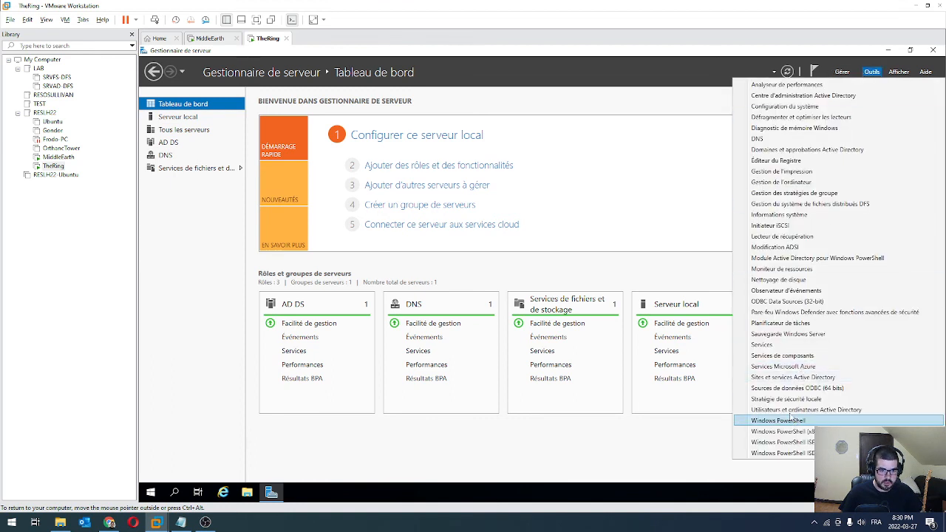